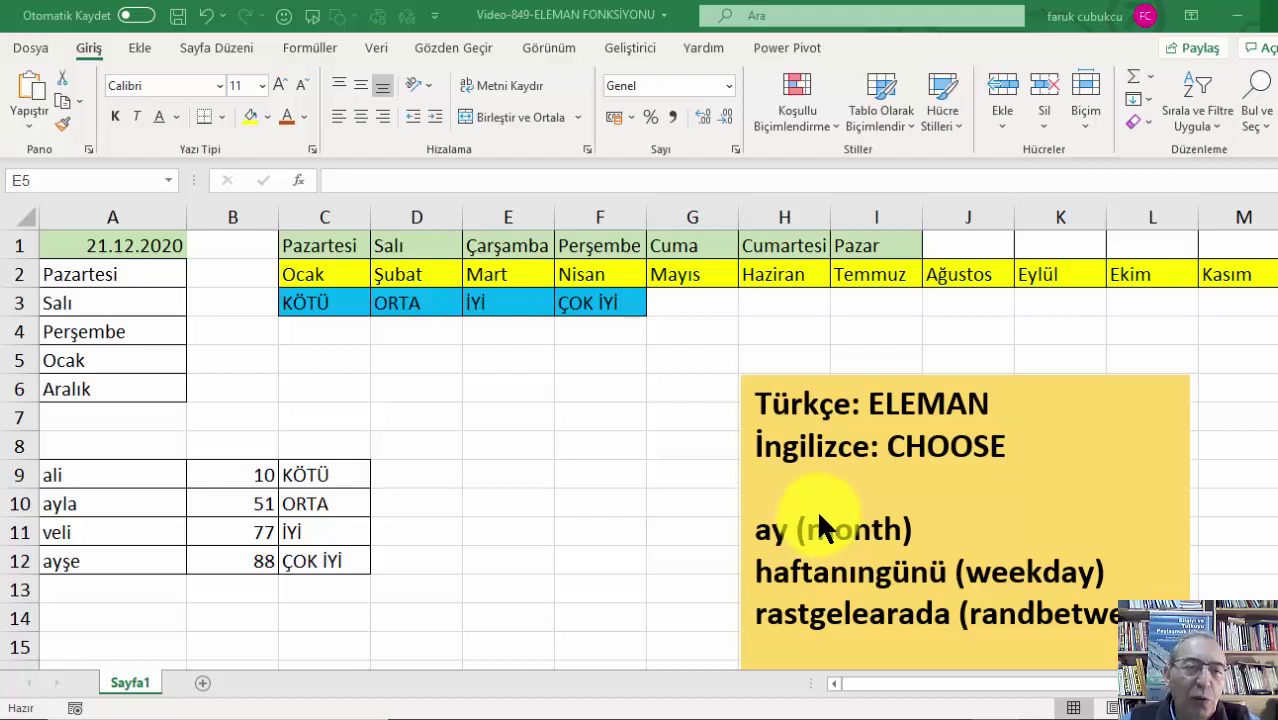
- Begin an ELEMAN formula in cell E5
{"action": "left_click", "coordinate": [478, 357]}
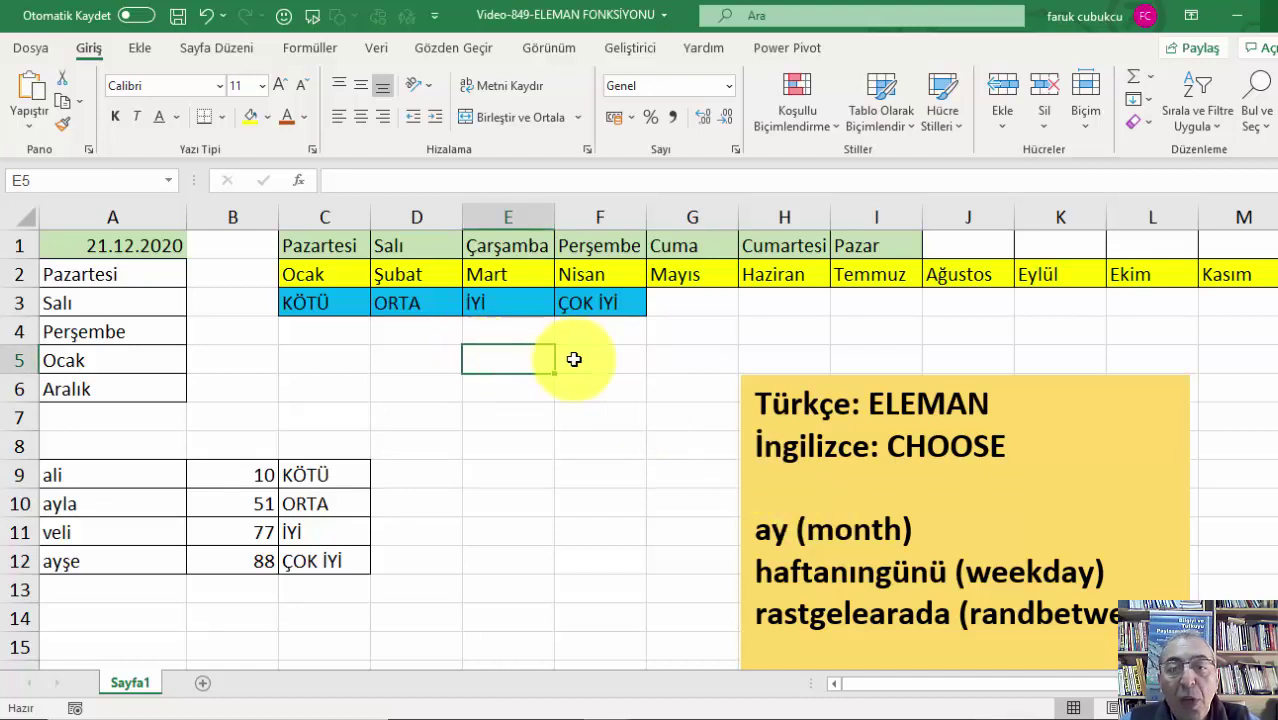
{"action": "left_click", "coordinate": [466, 423]}
{"action": "left_click", "coordinate": [492, 363]}
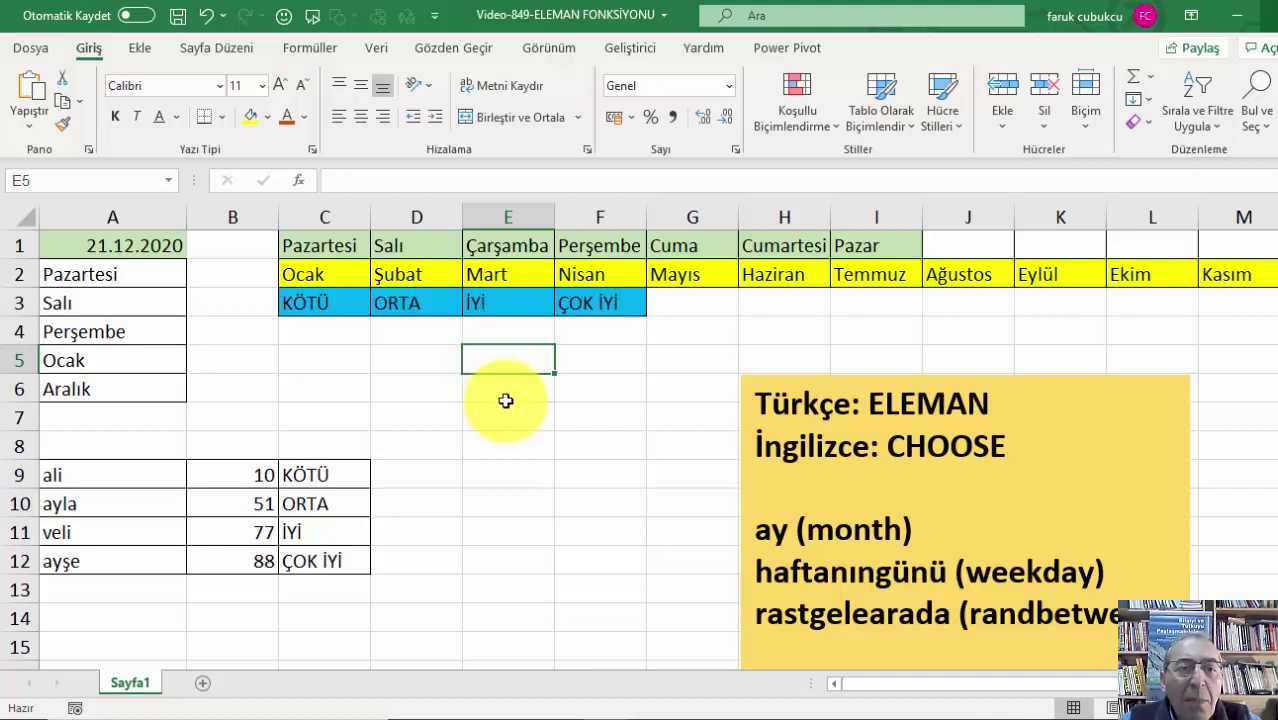
{"action": "left_click", "coordinate": [505, 392]}
{"action": "left_click", "coordinate": [512, 364]}
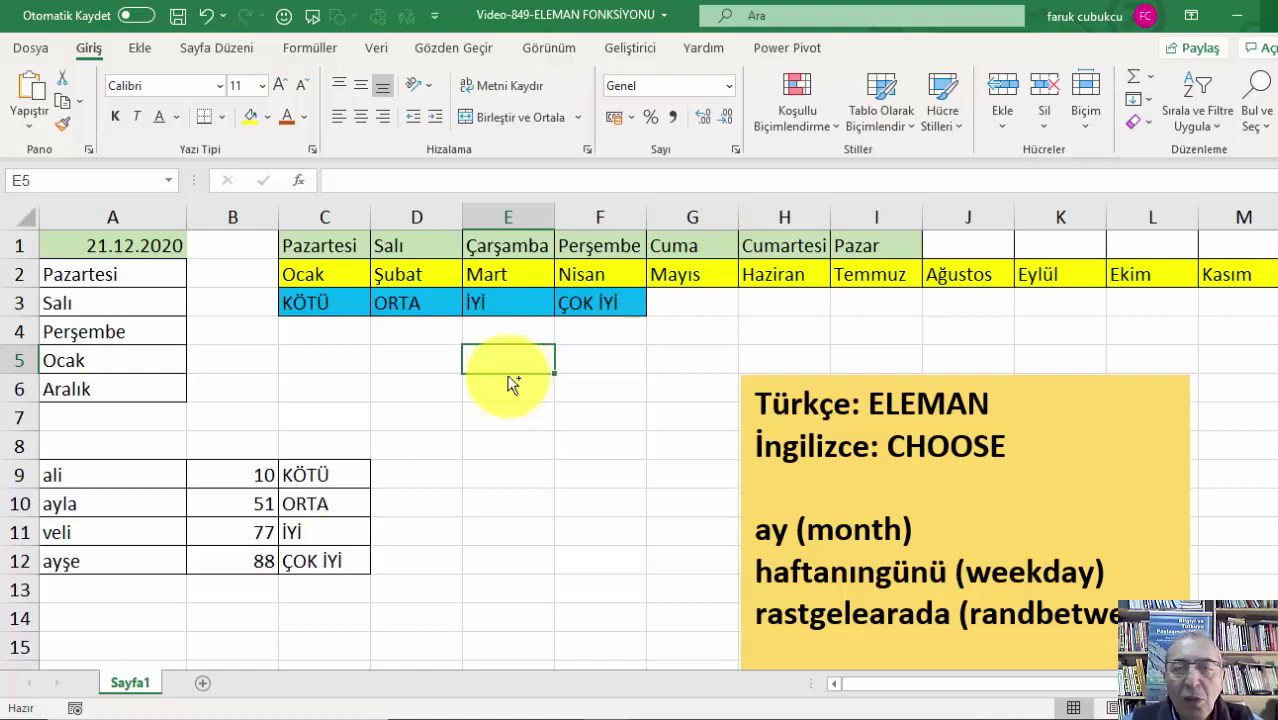
{"action": "scroll", "coordinate": [525, 385], "scroll_direction": "up", "scroll_amount": 1, "text": "ctrl"}
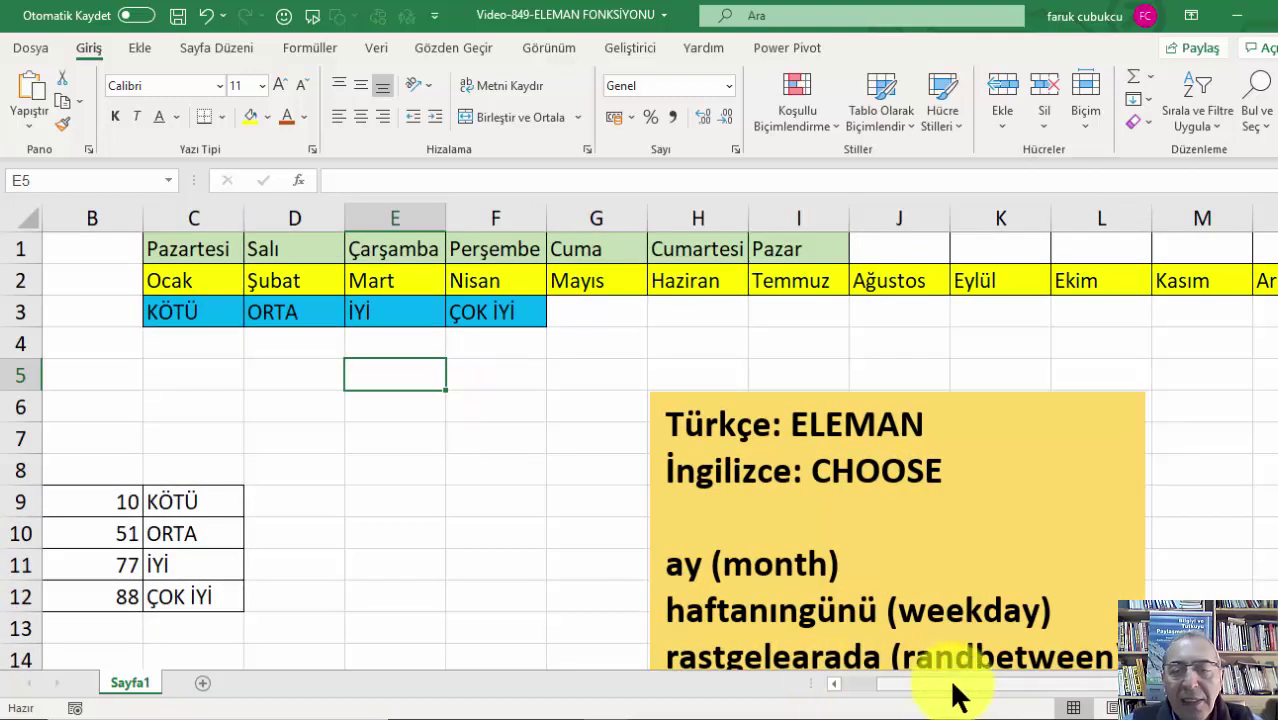
{"action": "scroll", "coordinate": [950, 686], "scroll_direction": "left", "scroll_amount": 1}
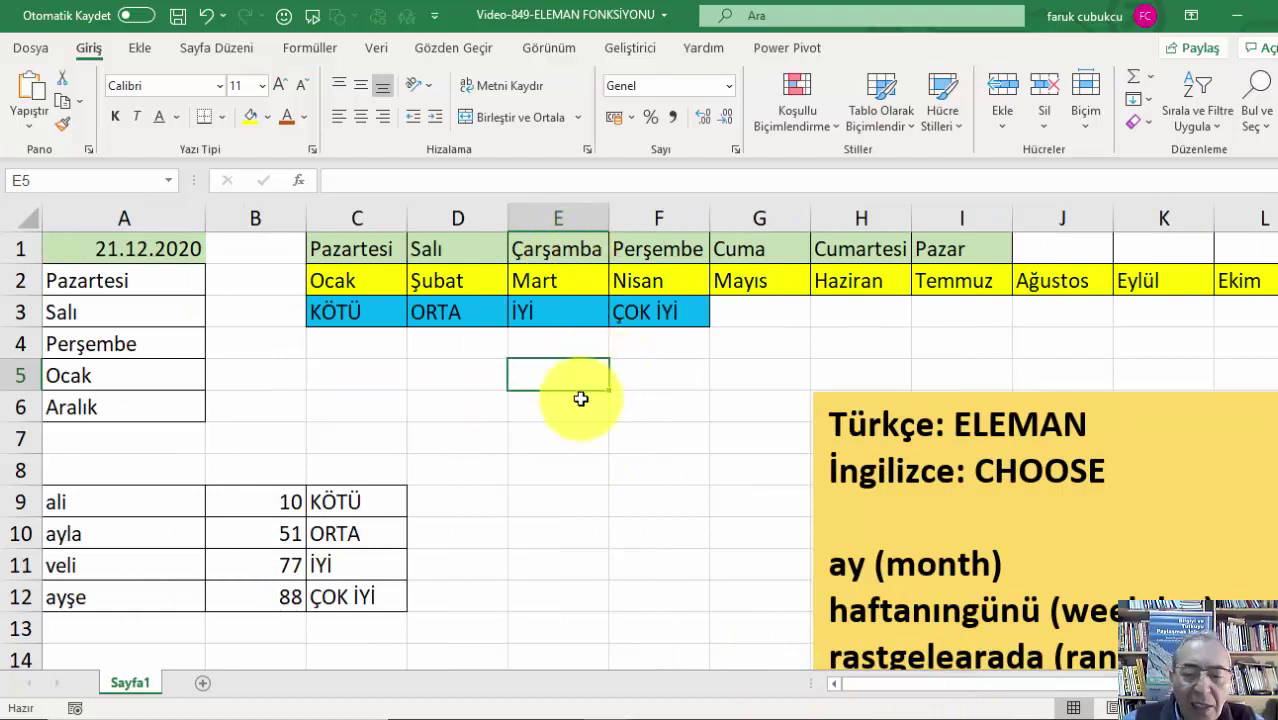
{"action": "type", "text": "="}
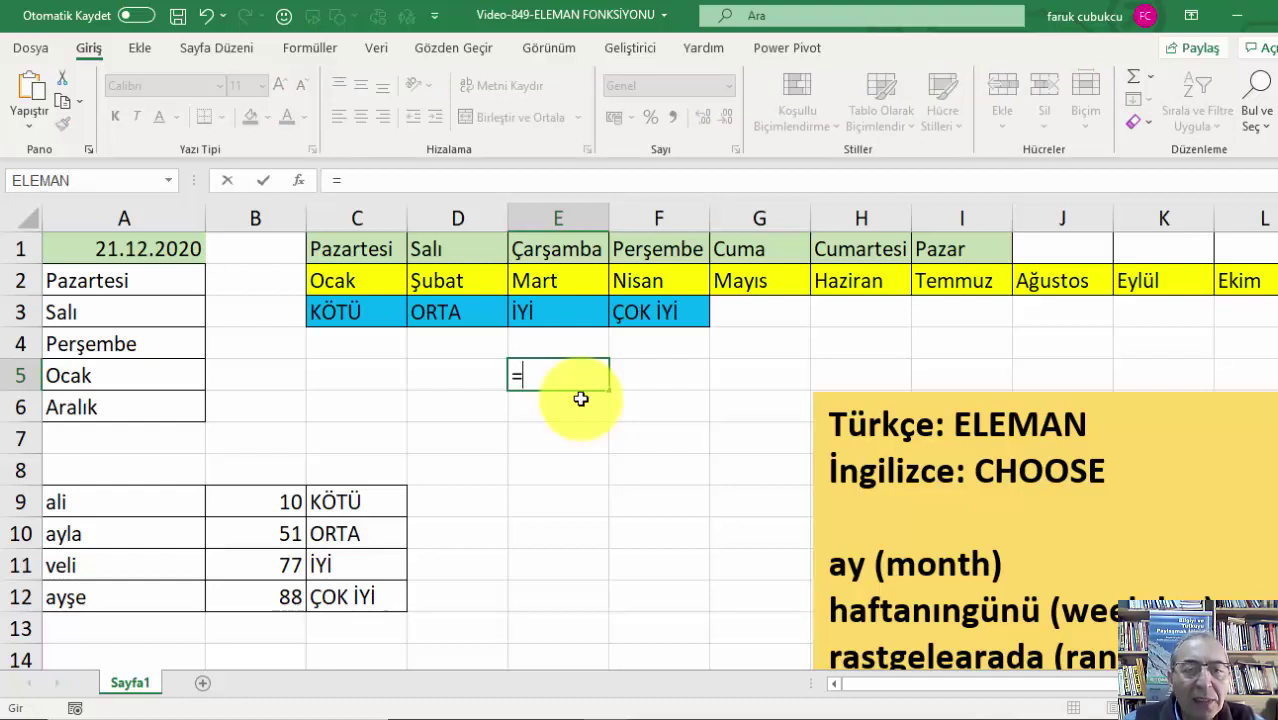
{"action": "type", "text": "ele"}
{"action": "key", "text": "BackSpace"}
{"action": "key", "text": "BackSpace"}
{"action": "key", "text": "BackSpace"}
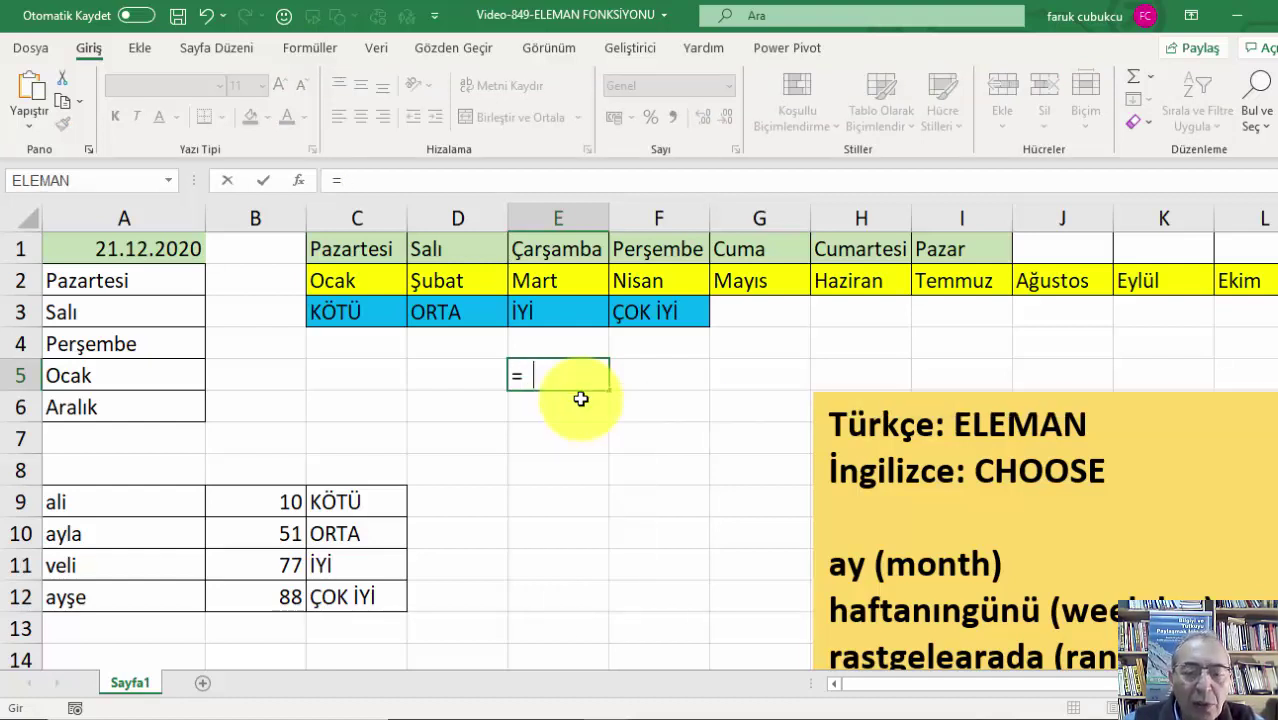
{"action": "type", "text": "ele"}
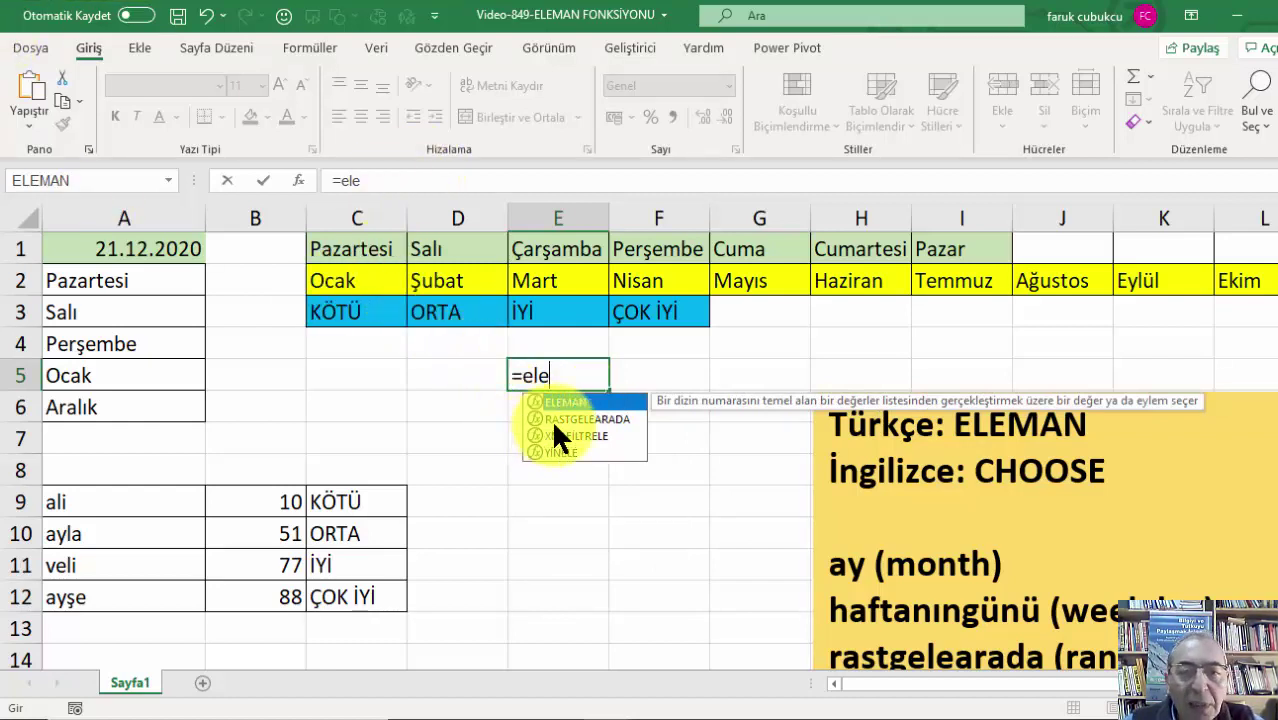
{"action": "key", "text": "Tab"}
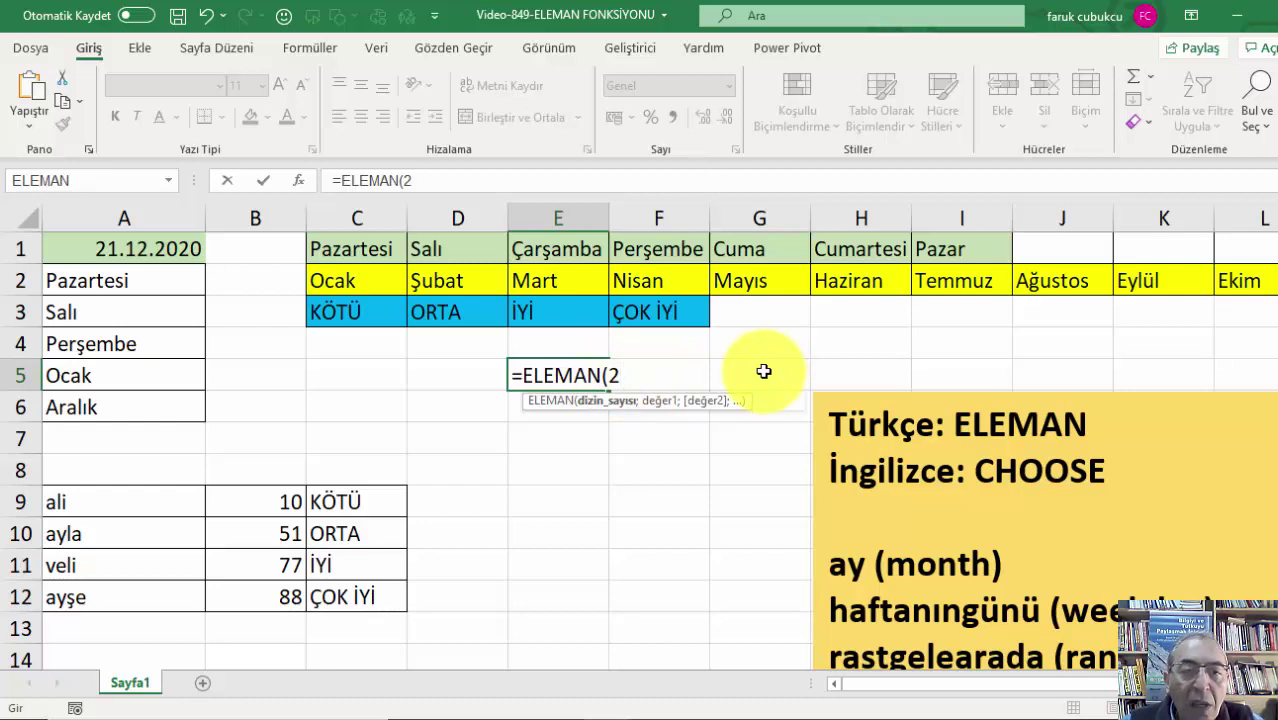
- List C3, D3, E3 and F3 as separate choices so E5 returns ORTA, then review it
{"action": "type", "text": ";"}
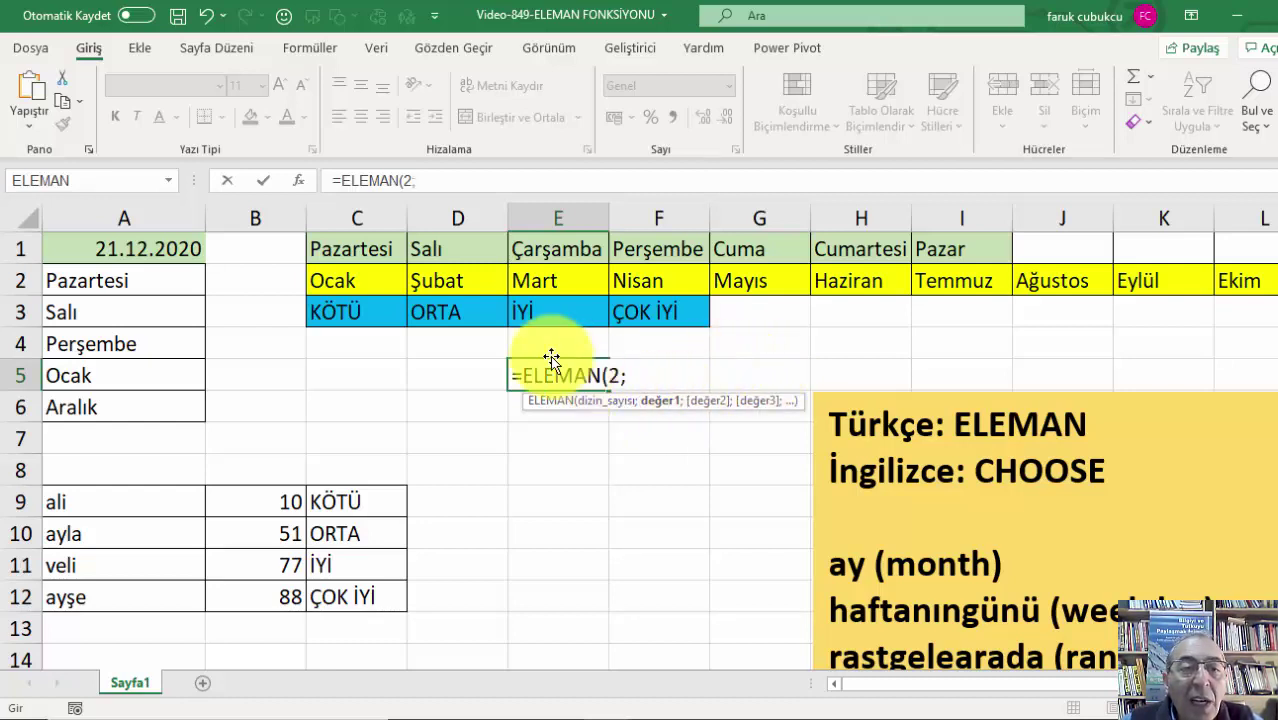
{"action": "left_click_drag", "start_coordinate": [357, 307], "coordinate": [640, 315]}
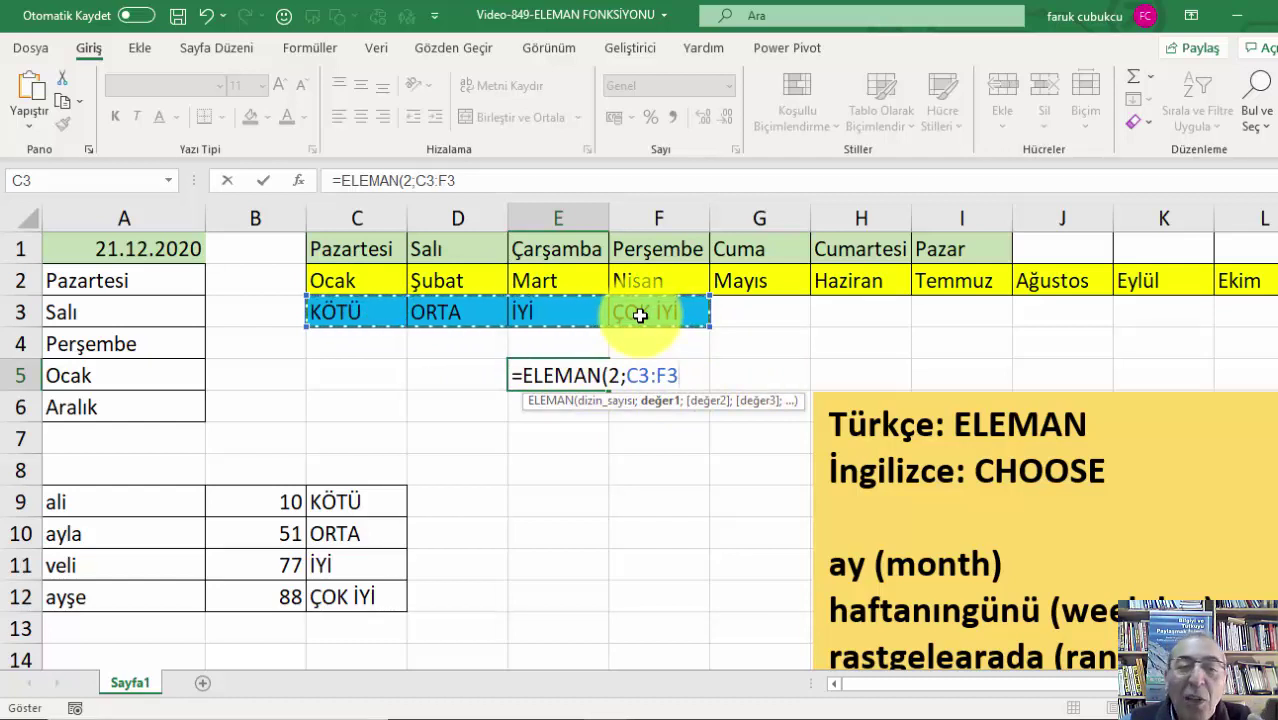
{"action": "key", "text": "BackSpace"}
{"action": "key", "text": "BackSpace"}
{"action": "key", "text": "BackSpace"}
{"action": "key", "text": "BackSpace"}
{"action": "key", "text": "BackSpace"}
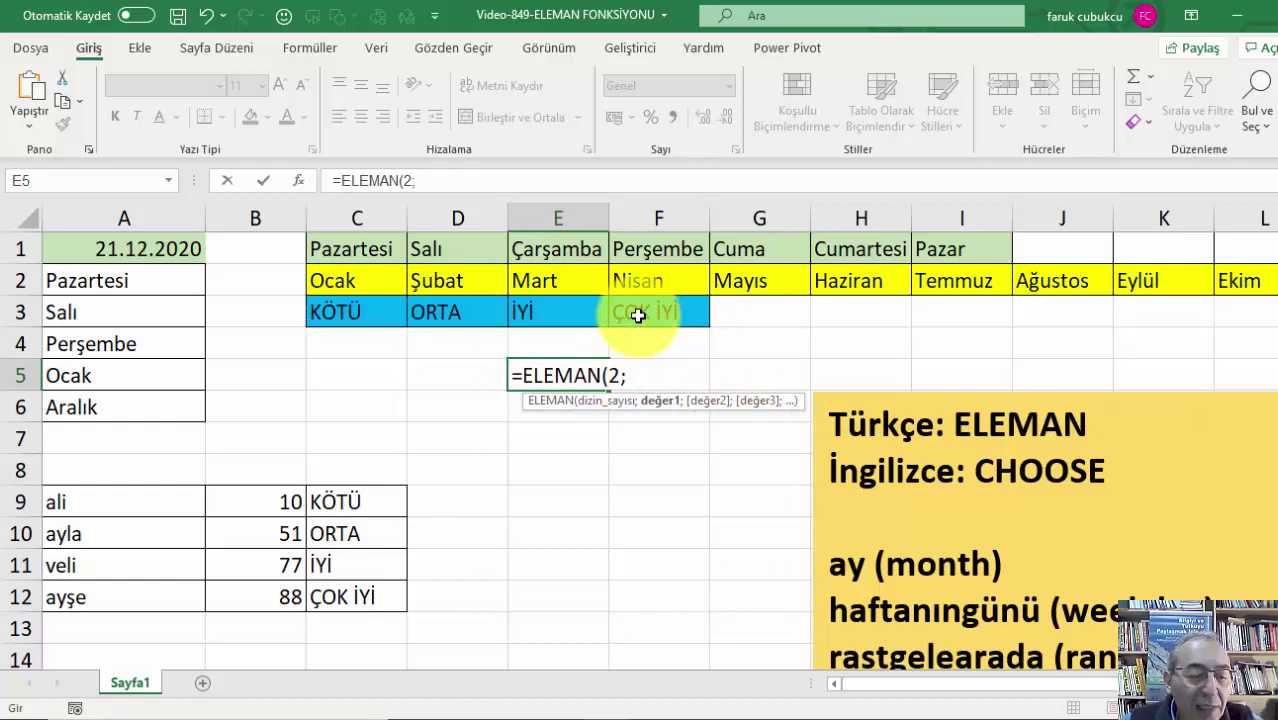
{"action": "left_click", "coordinate": [342, 312]}
{"action": "type", "text": ";"}
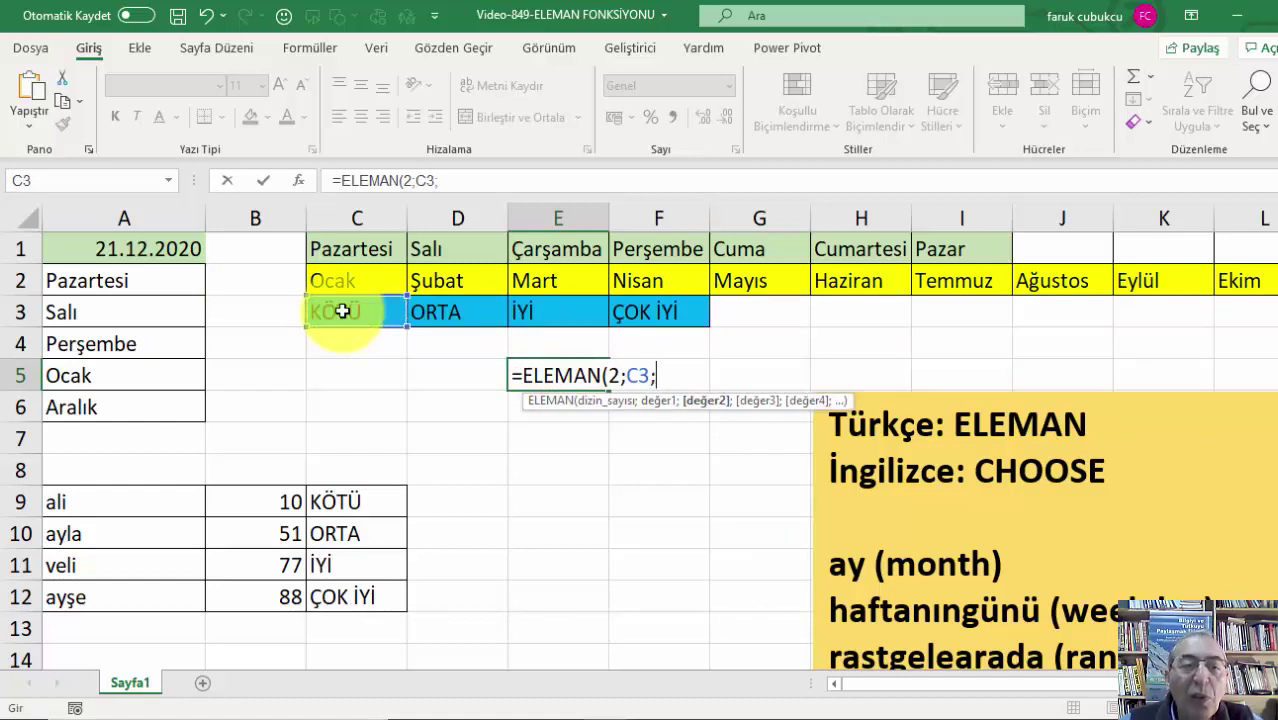
{"action": "left_click", "coordinate": [449, 317]}
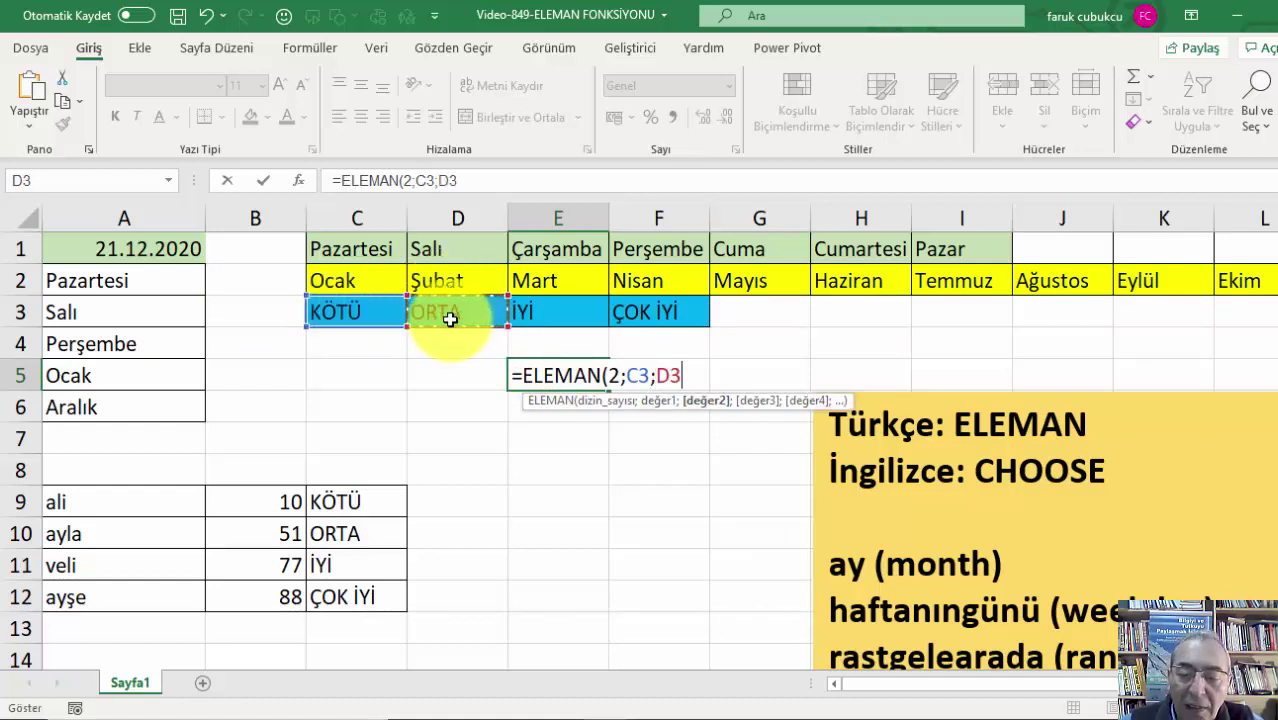
{"action": "type", "text": ";"}
{"action": "left_click", "coordinate": [564, 319]}
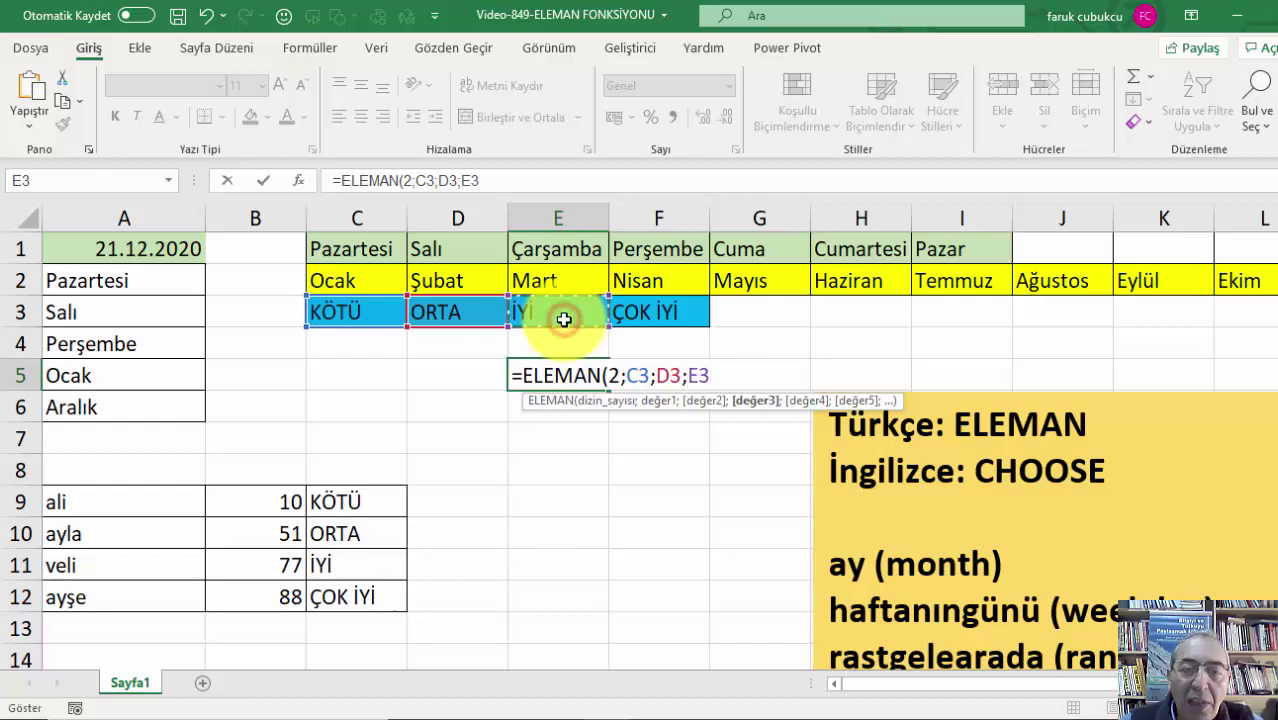
{"action": "type", "text": ";"}
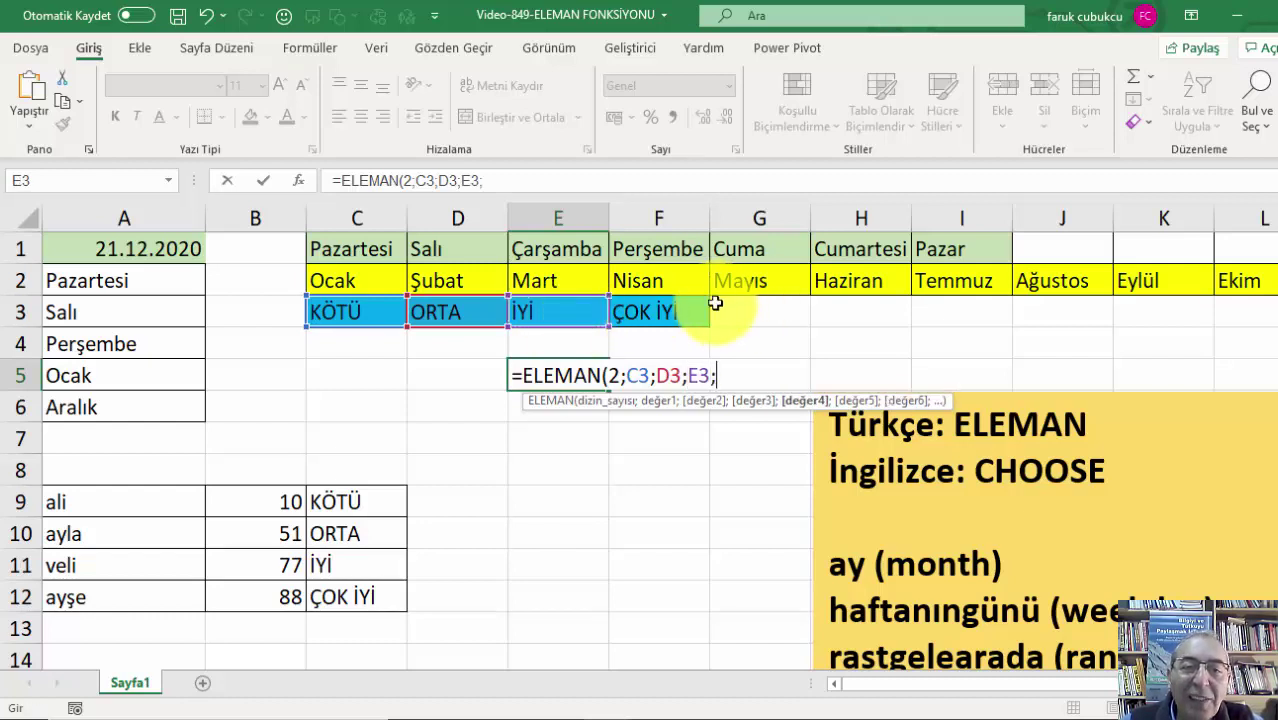
{"action": "left_click", "coordinate": [694, 311]}
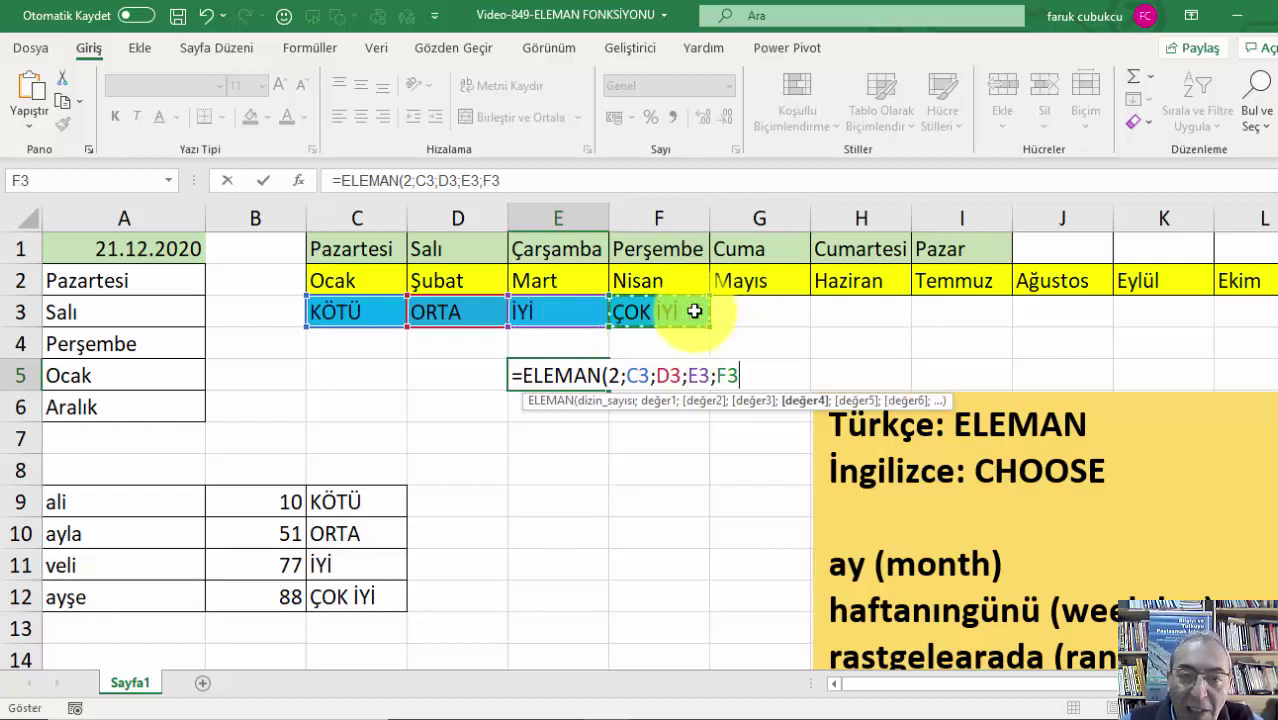
{"action": "key", "text": "Return"}
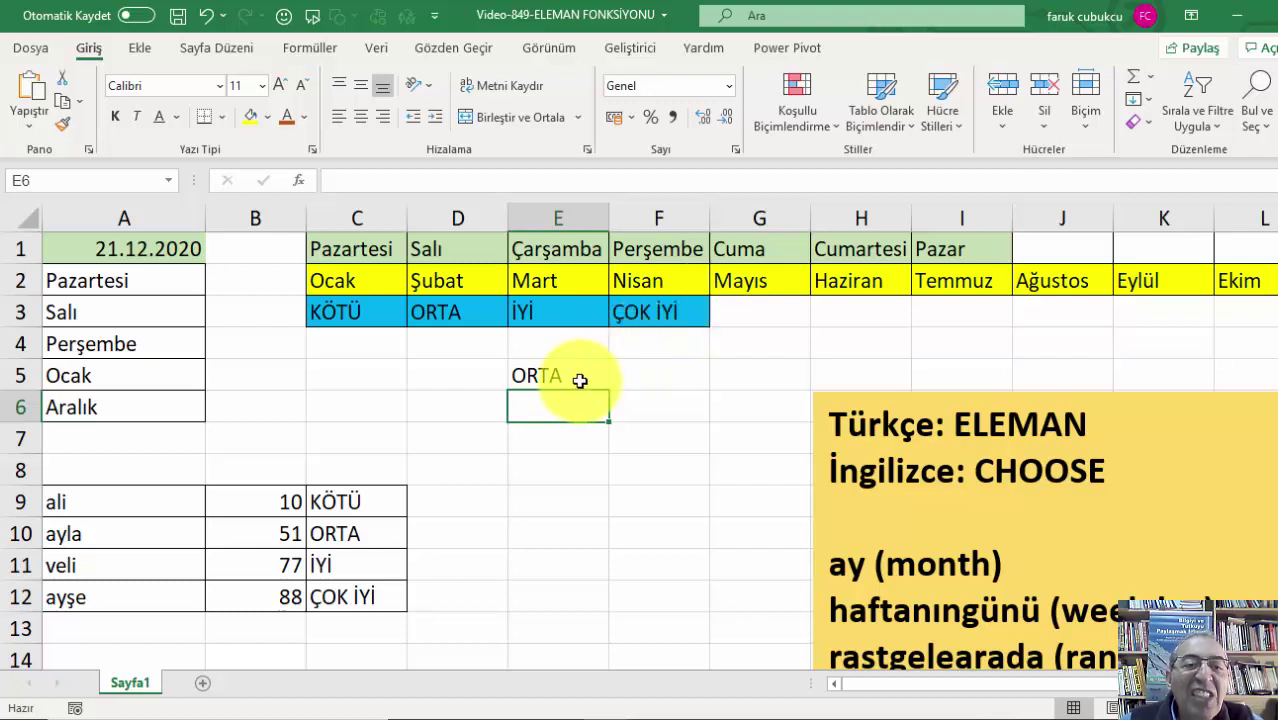
{"action": "double_click", "coordinate": [580, 377]}
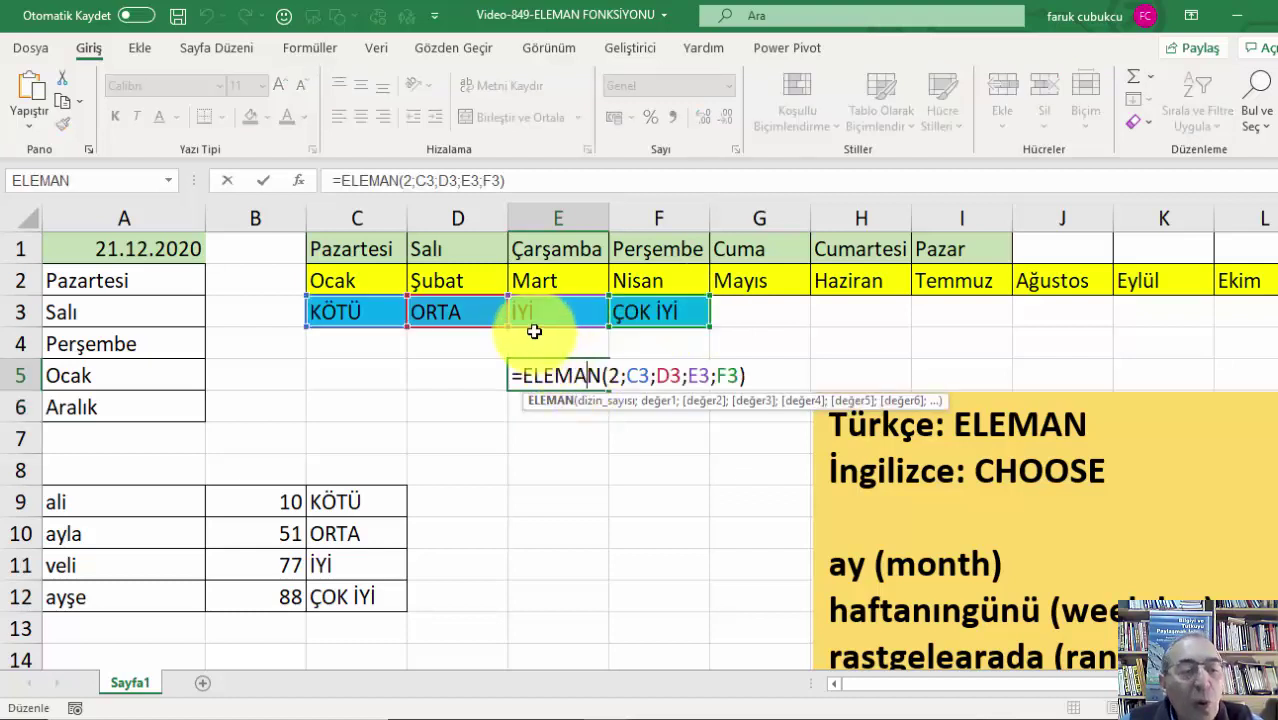
{"action": "key", "text": "ctrl+Return"}
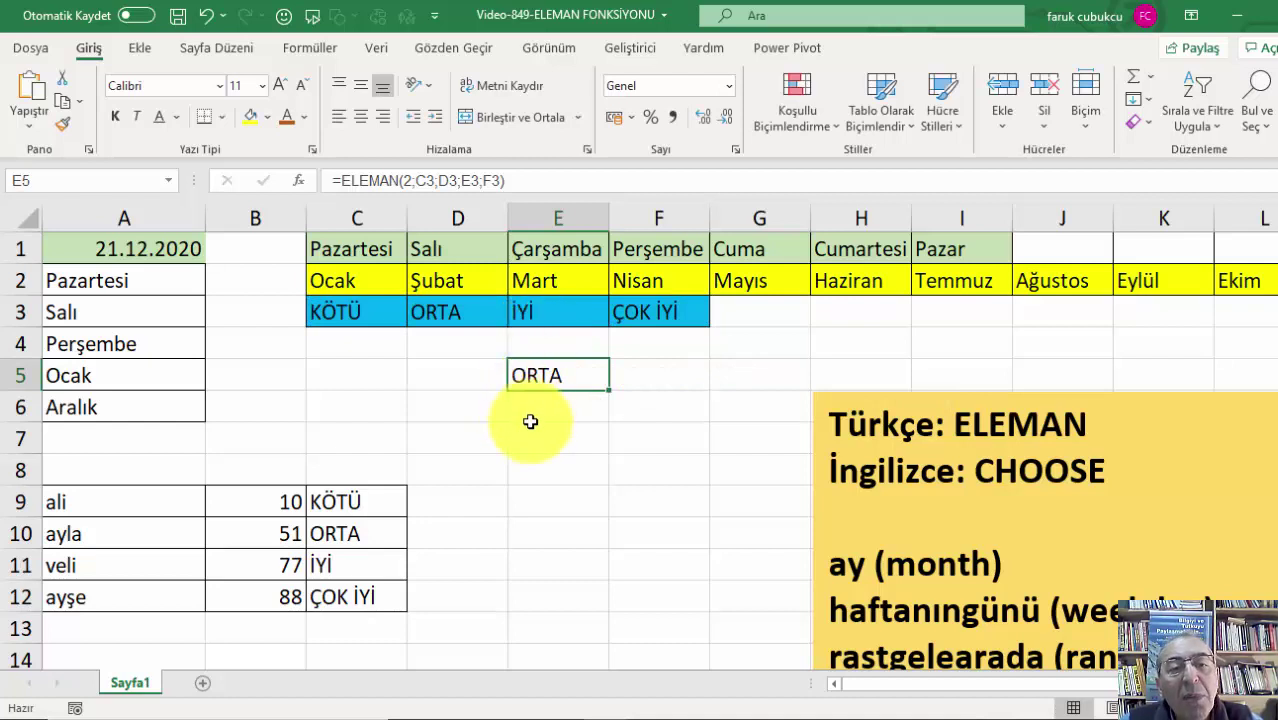
- Enter a KAÇINCI formula in E6 finding D3's ORTA within C3:F3
{"action": "left_click", "coordinate": [535, 410]}
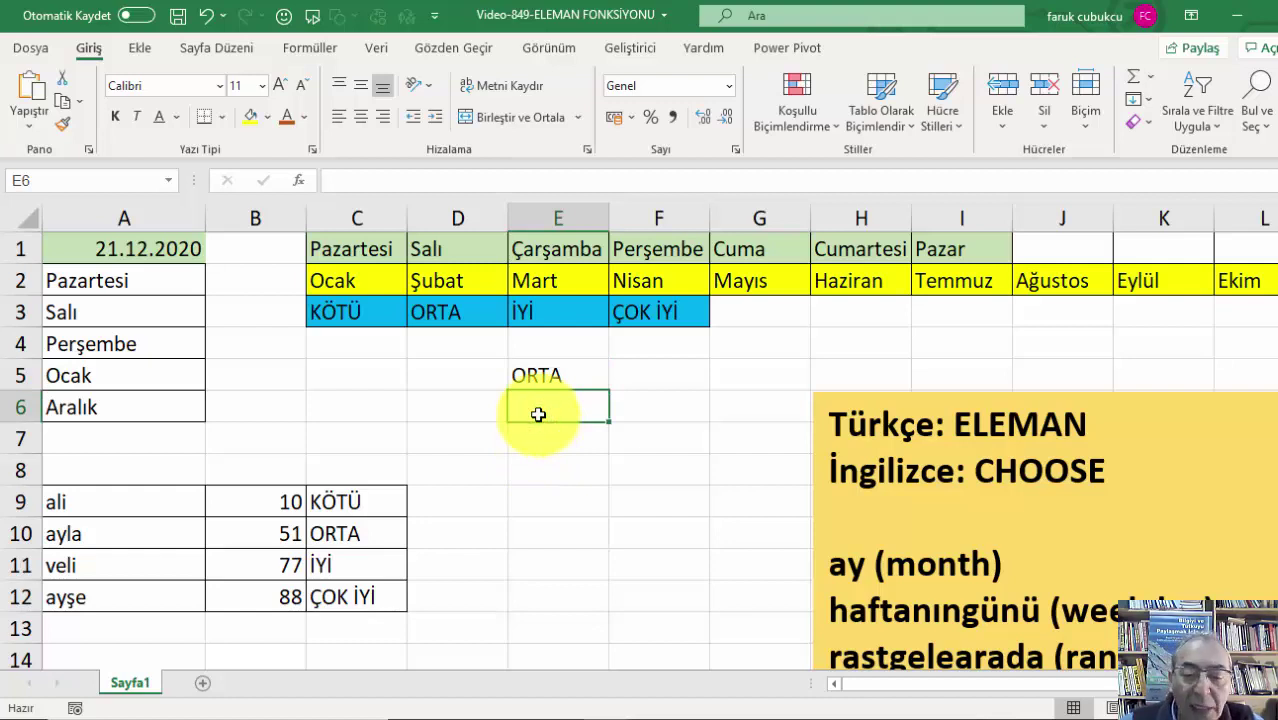
{"action": "type", "text": "=ka"}
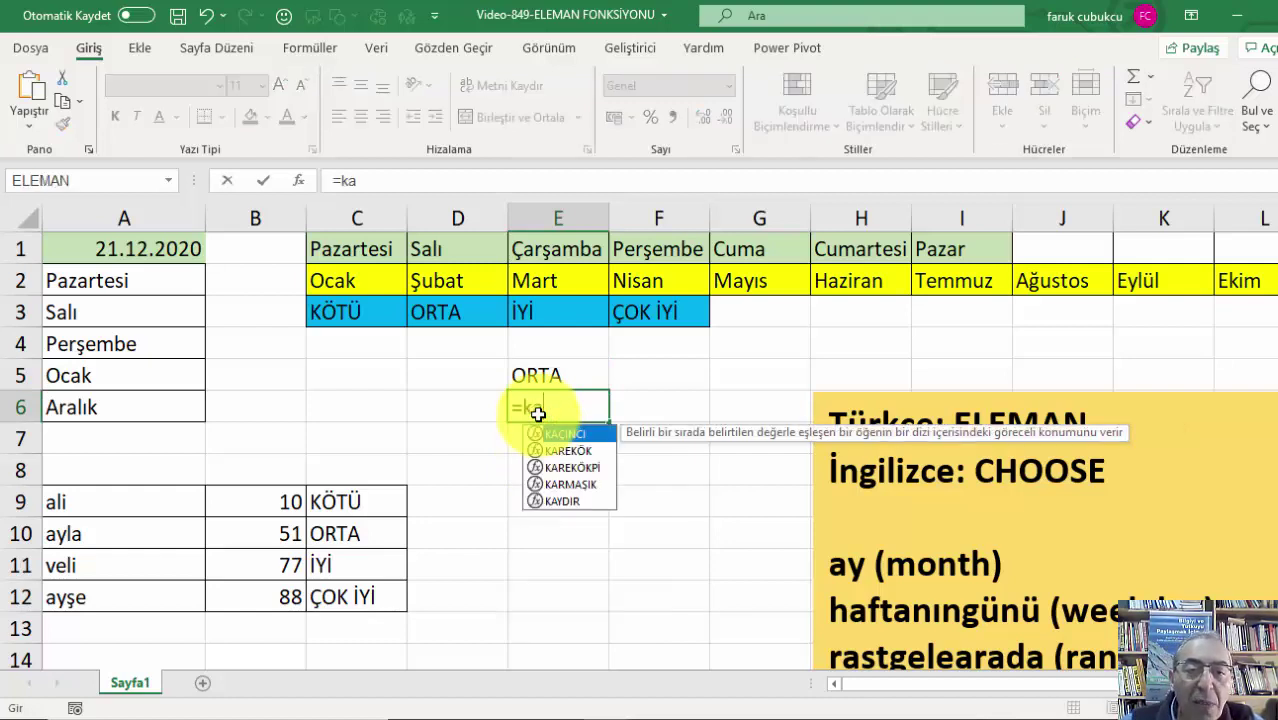
{"action": "key", "text": "Tab"}
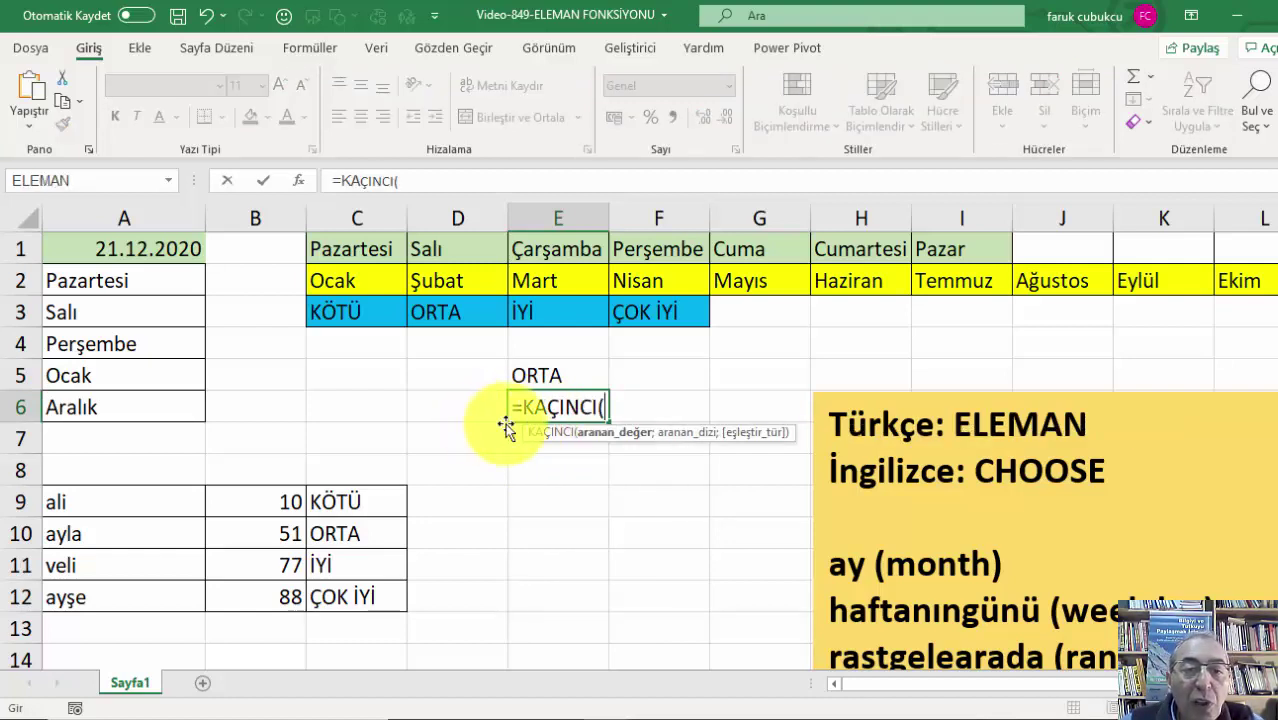
{"action": "left_click", "coordinate": [465, 312]}
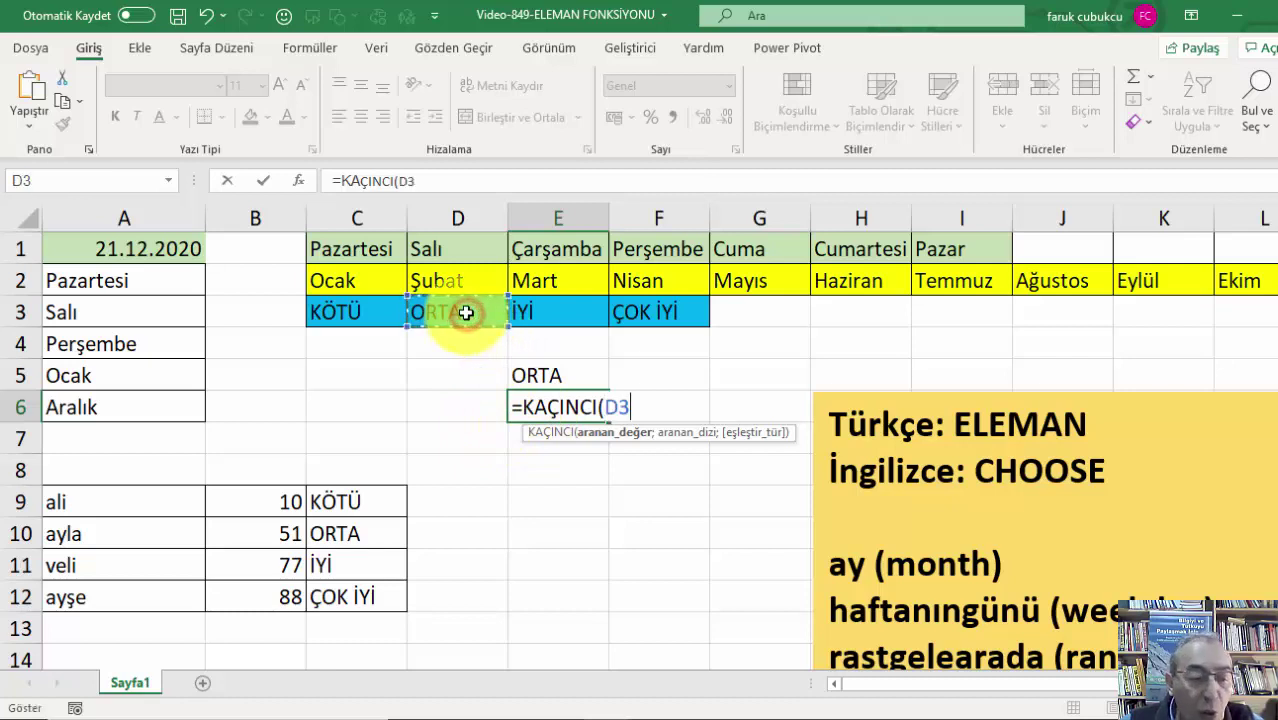
{"action": "type", "text": ";"}
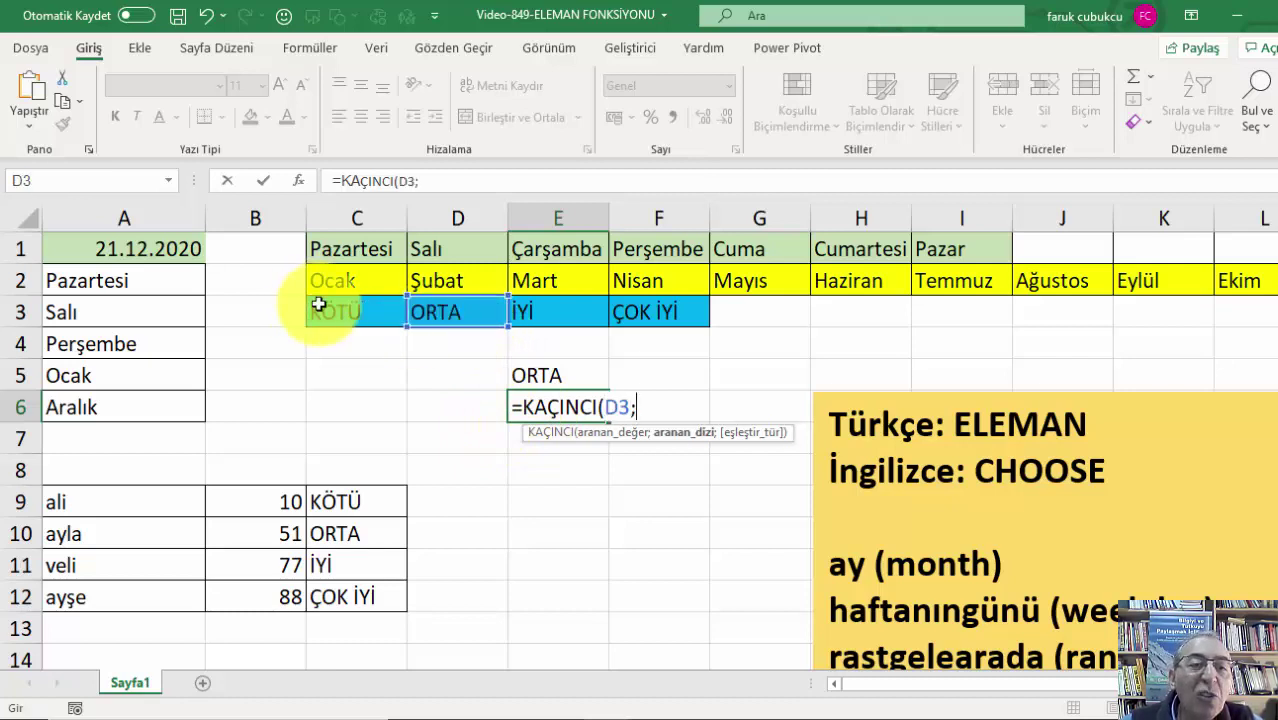
{"action": "mouse_move", "coordinate": [342, 305]}
{"action": "left_mouse_down"}
{"action": "mouse_move", "coordinate": [656, 328]}
{"action": "mouse_move", "coordinate": [662, 312]}
{"action": "left_mouse_up"}
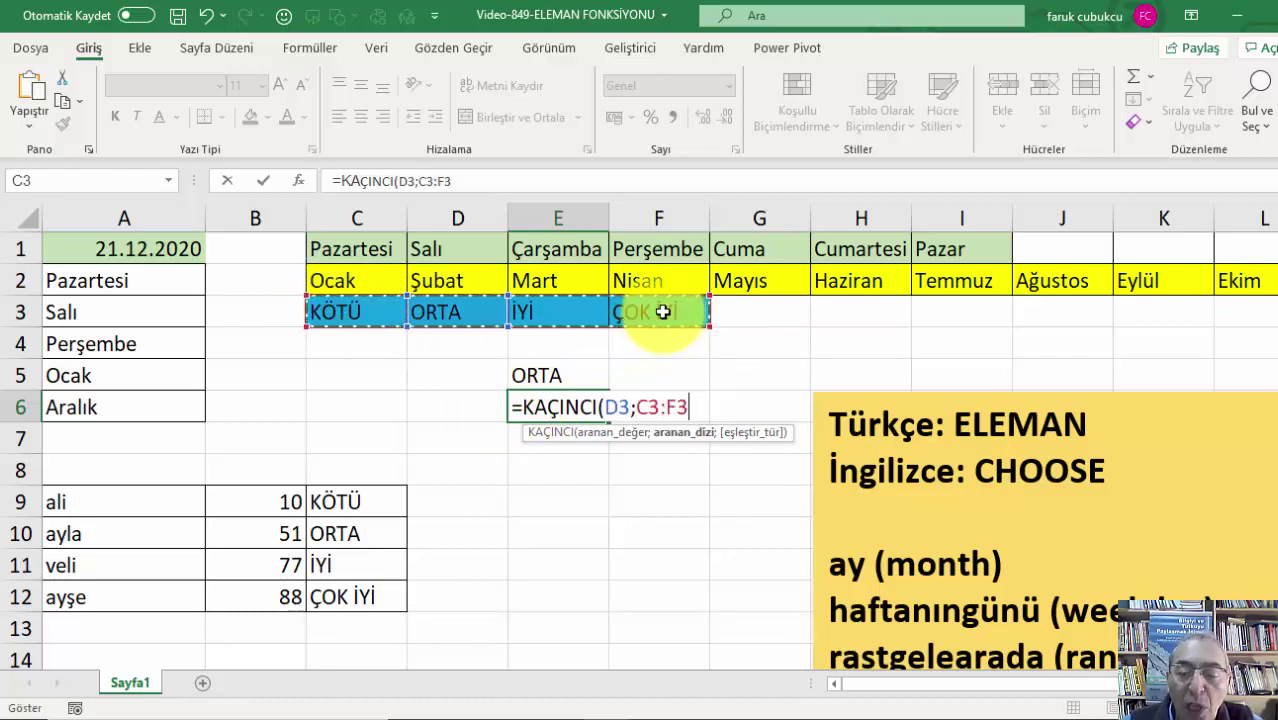
{"action": "key", "text": "Return"}
- Inspect the KAÇINCI result, then delete E6's formula
{"action": "left_click", "coordinate": [565, 400]}
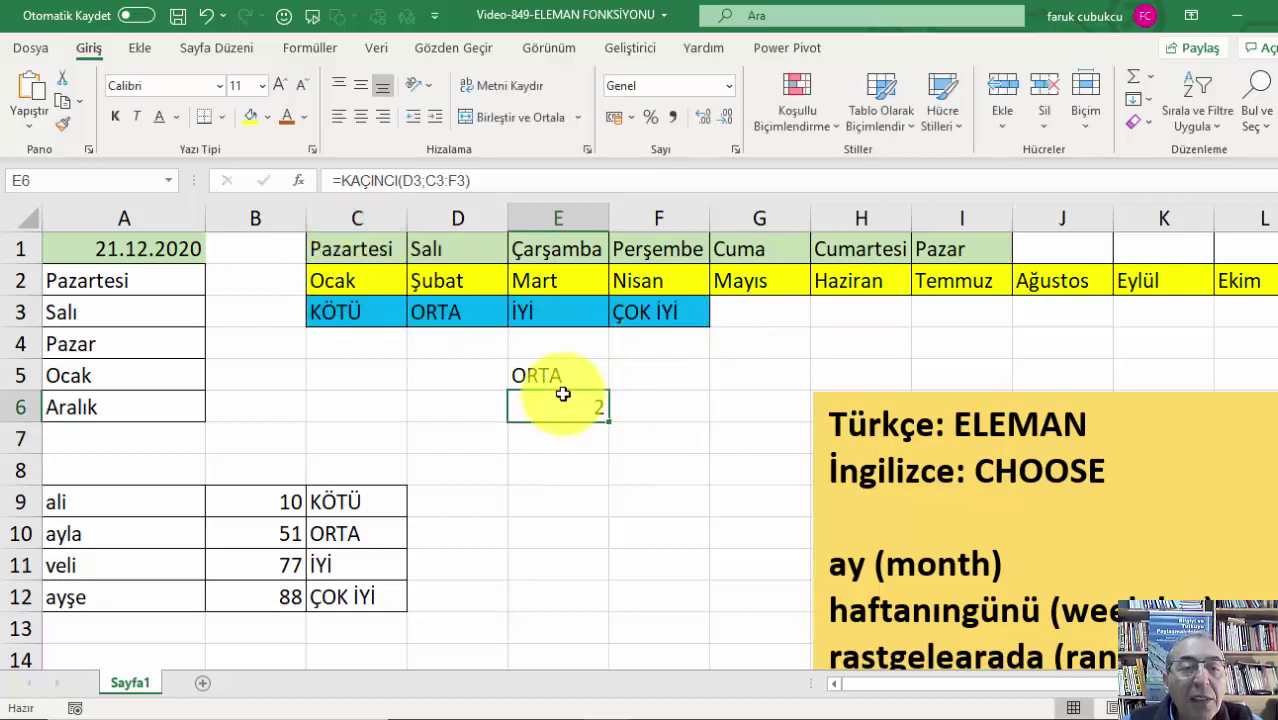
{"action": "left_click_drag", "start_coordinate": [351, 311], "coordinate": [628, 313]}
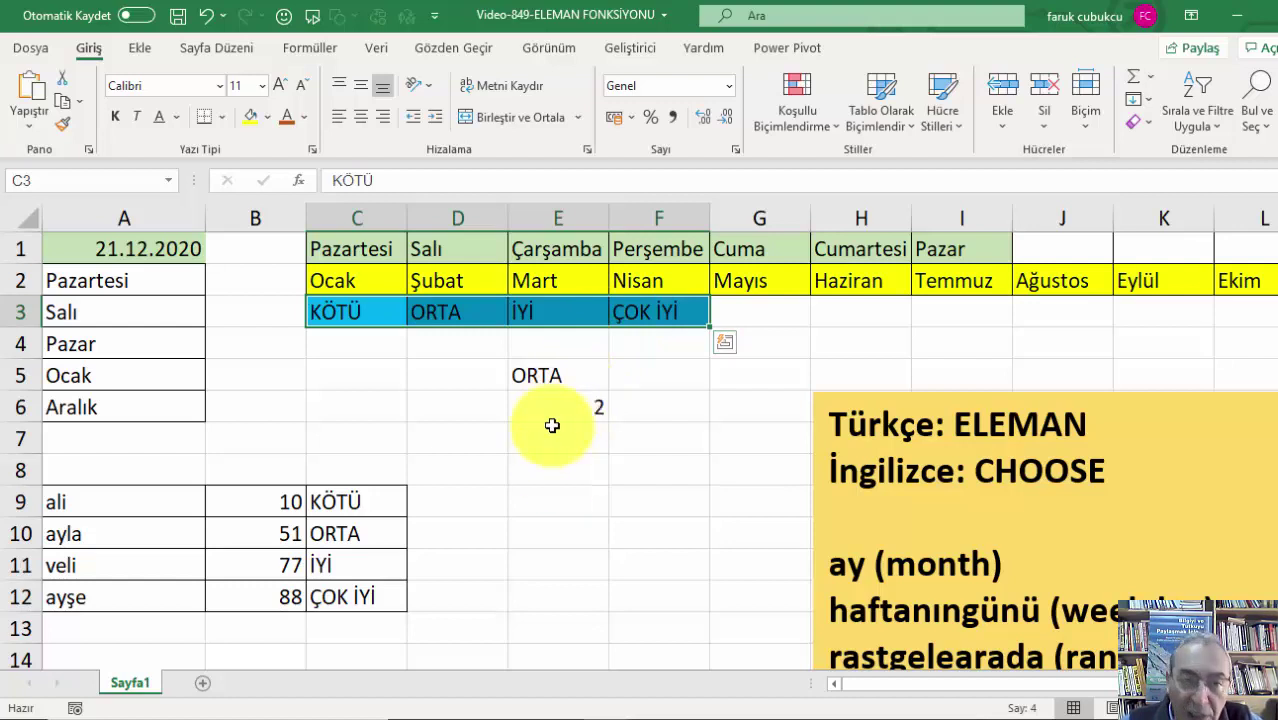
{"action": "left_click_drag", "start_coordinate": [556, 403], "coordinate": [534, 608]}
{"action": "left_click_drag", "start_coordinate": [470, 500], "coordinate": [726, 511]}
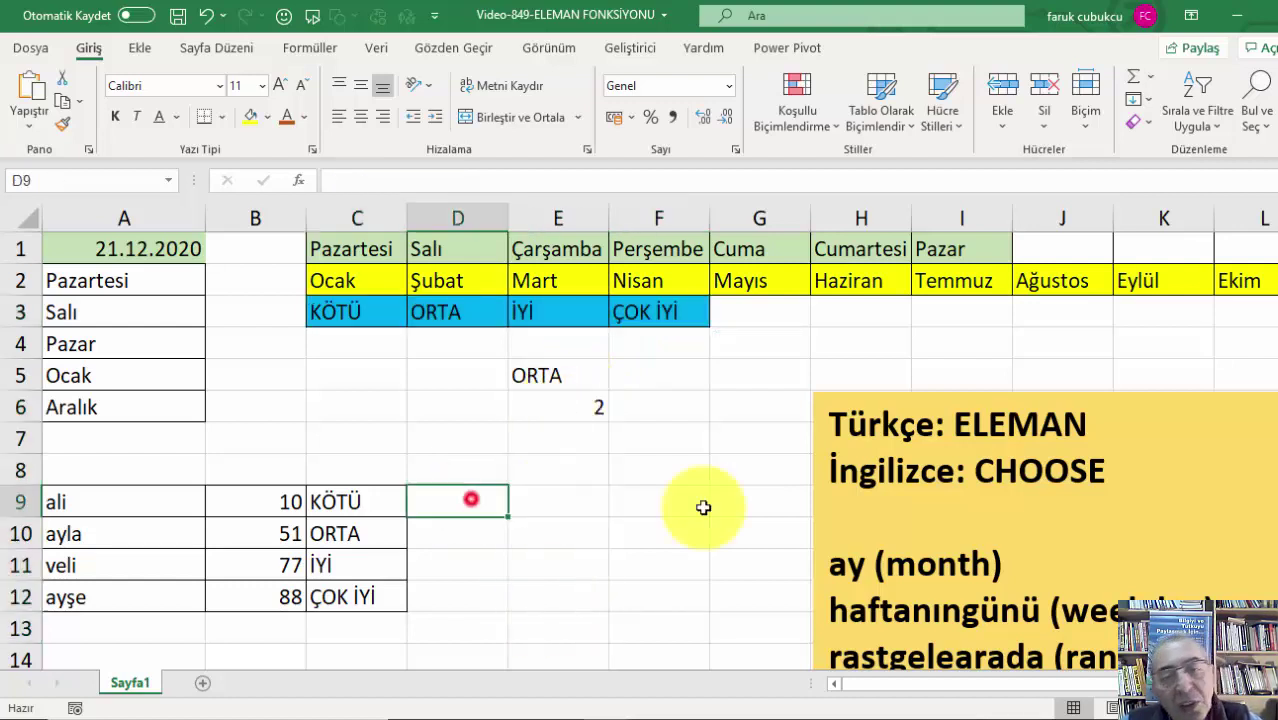
{"action": "left_click", "coordinate": [580, 405]}
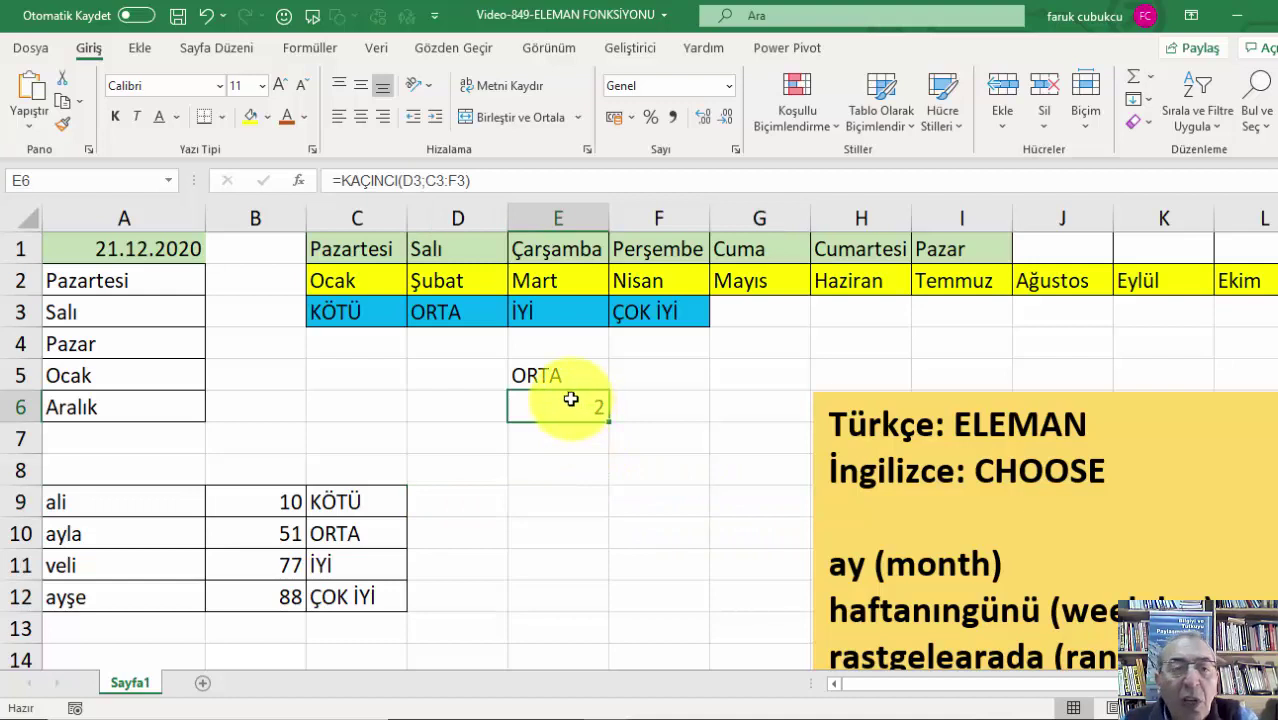
{"action": "key", "text": "Delete"}
- Review E5's ELEMAN formula and the weekday names in row 1
{"action": "left_click", "coordinate": [568, 378]}
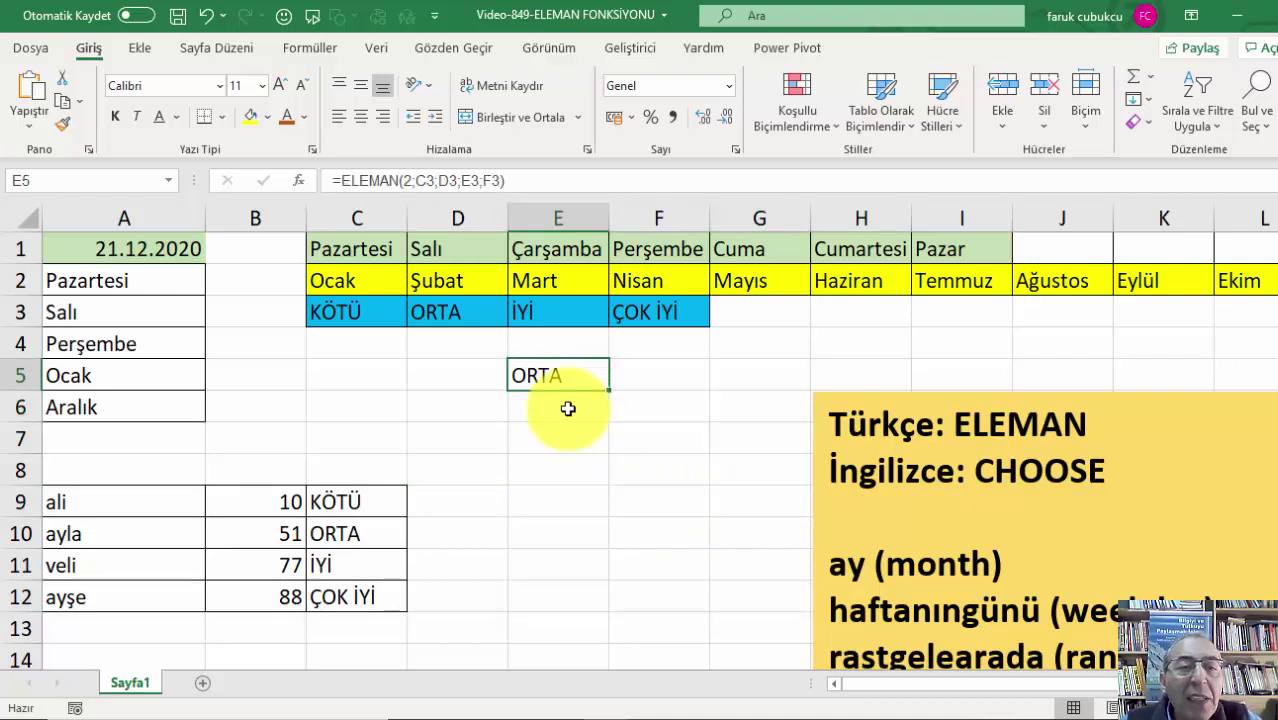
{"action": "double_click", "coordinate": [556, 382]}
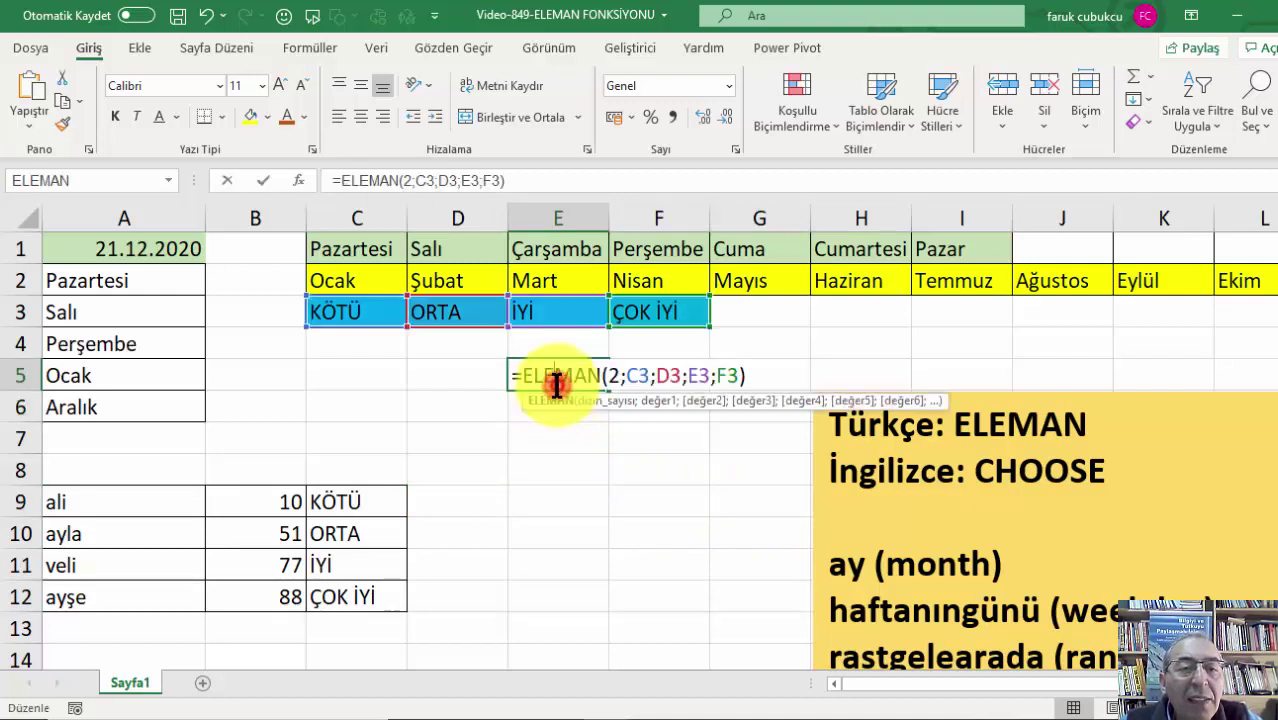
{"action": "key", "text": "Escape"}
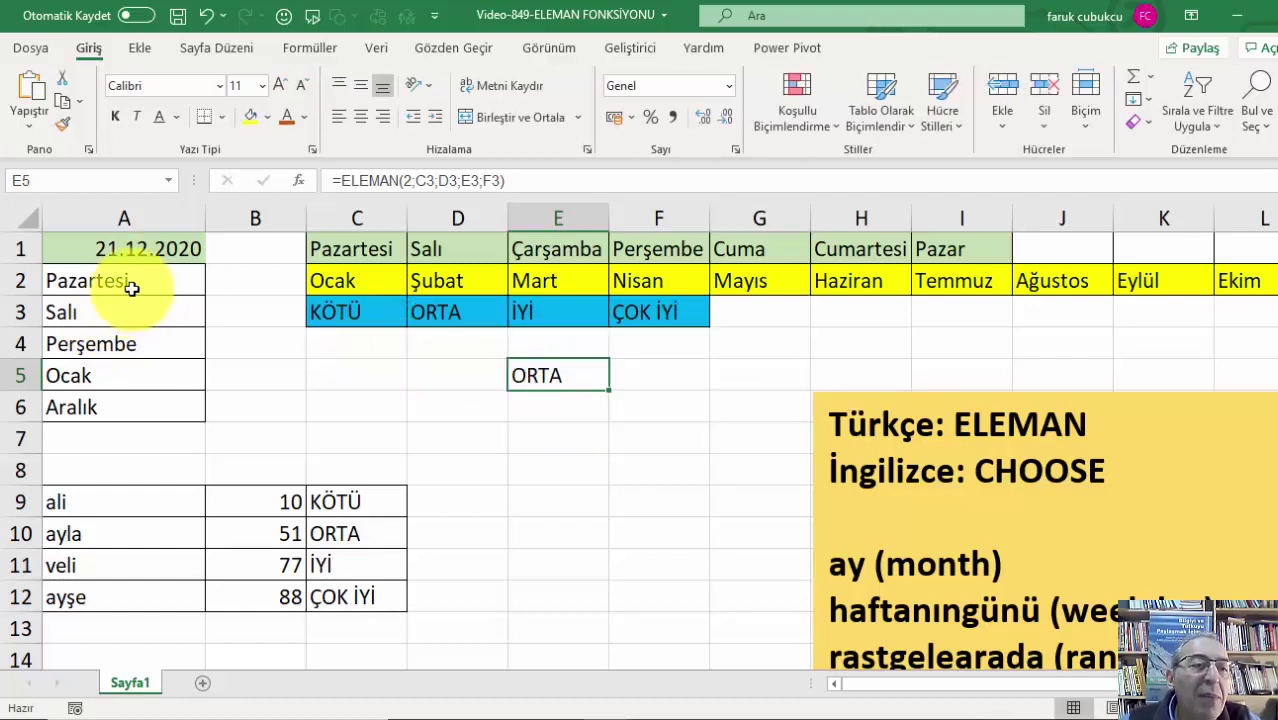
{"action": "left_click_drag", "start_coordinate": [345, 249], "coordinate": [760, 249]}
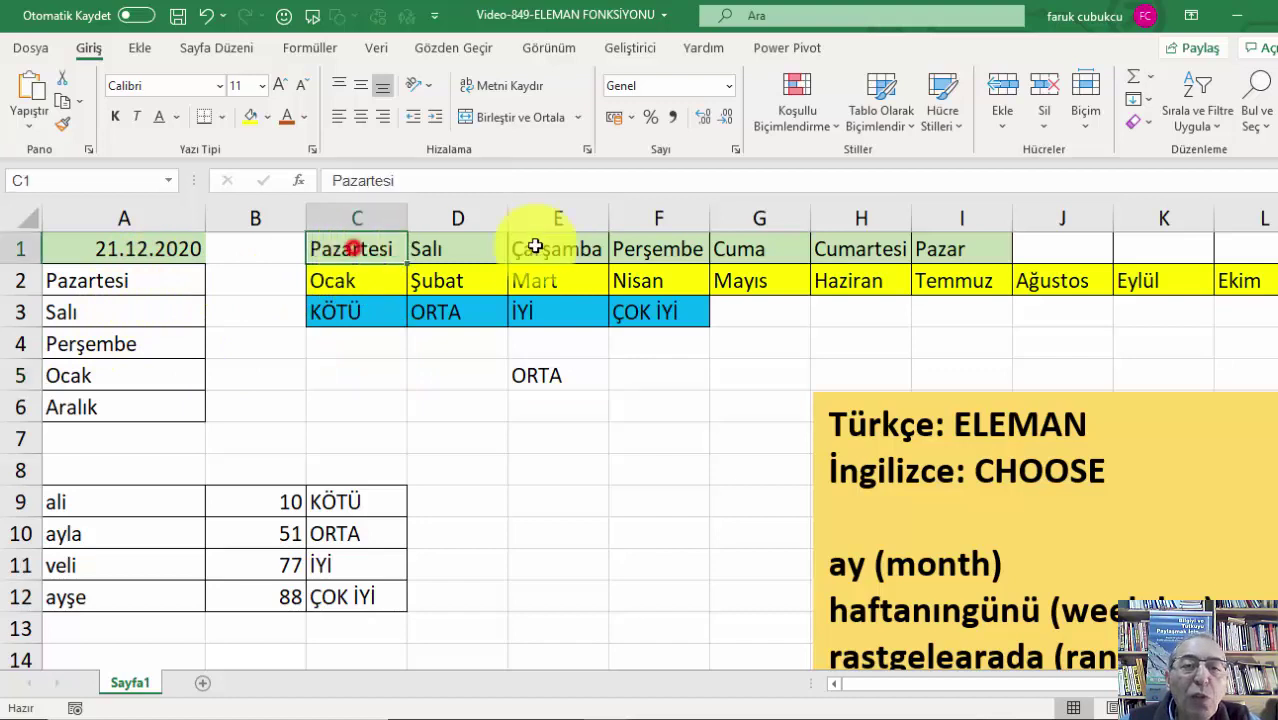
- Change A2's ELEMAN index from 1 to 2 so it shows Salı
{"action": "double_click", "coordinate": [131, 279]}
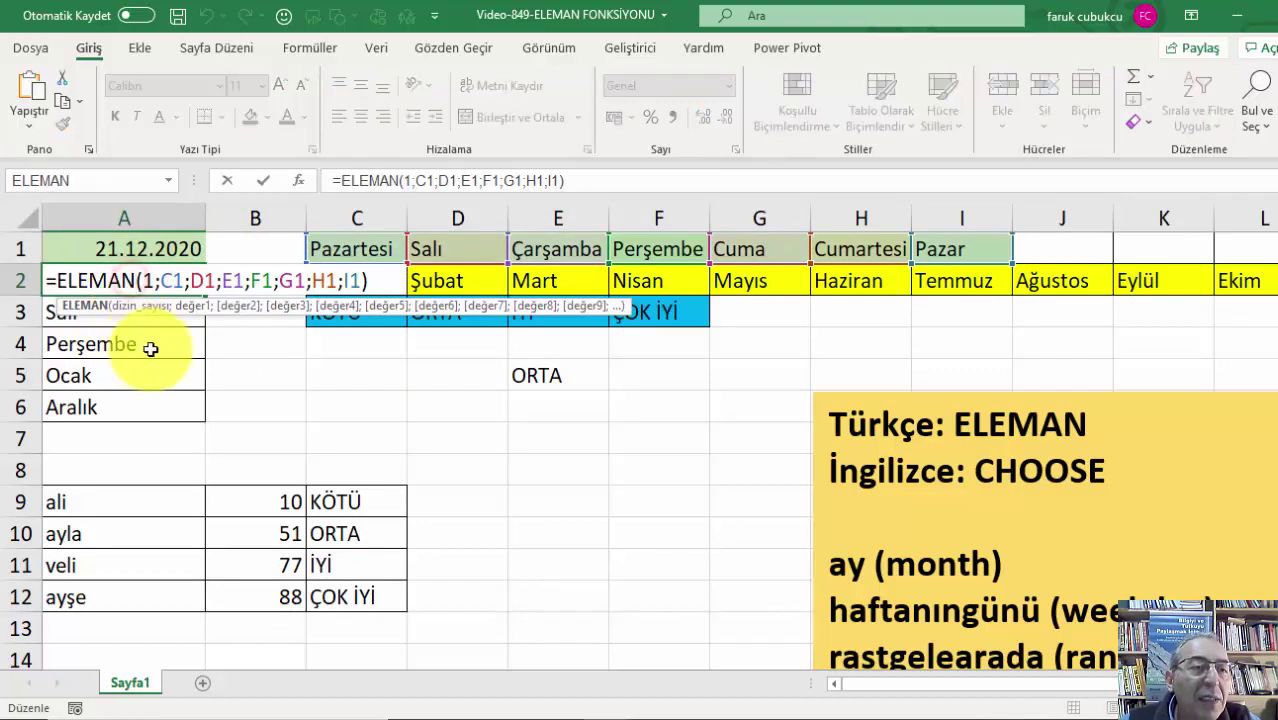
{"action": "double_click", "coordinate": [150, 280]}
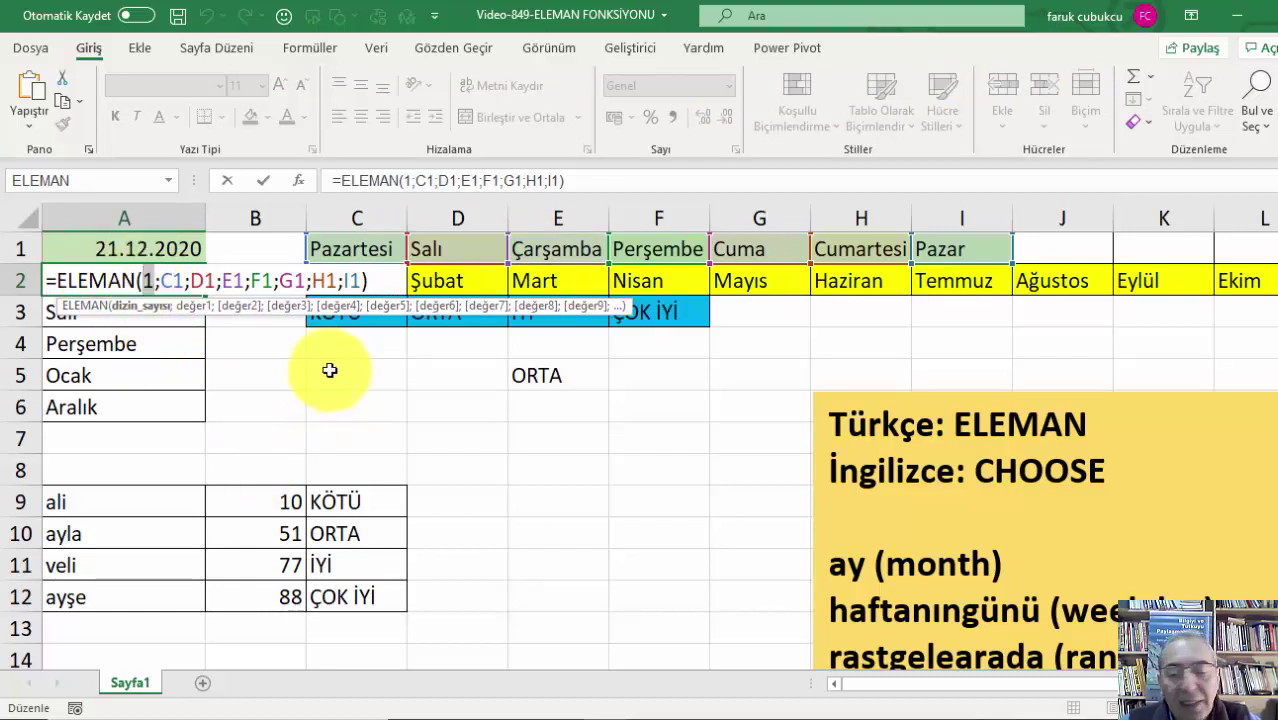
{"action": "type", "text": "2"}
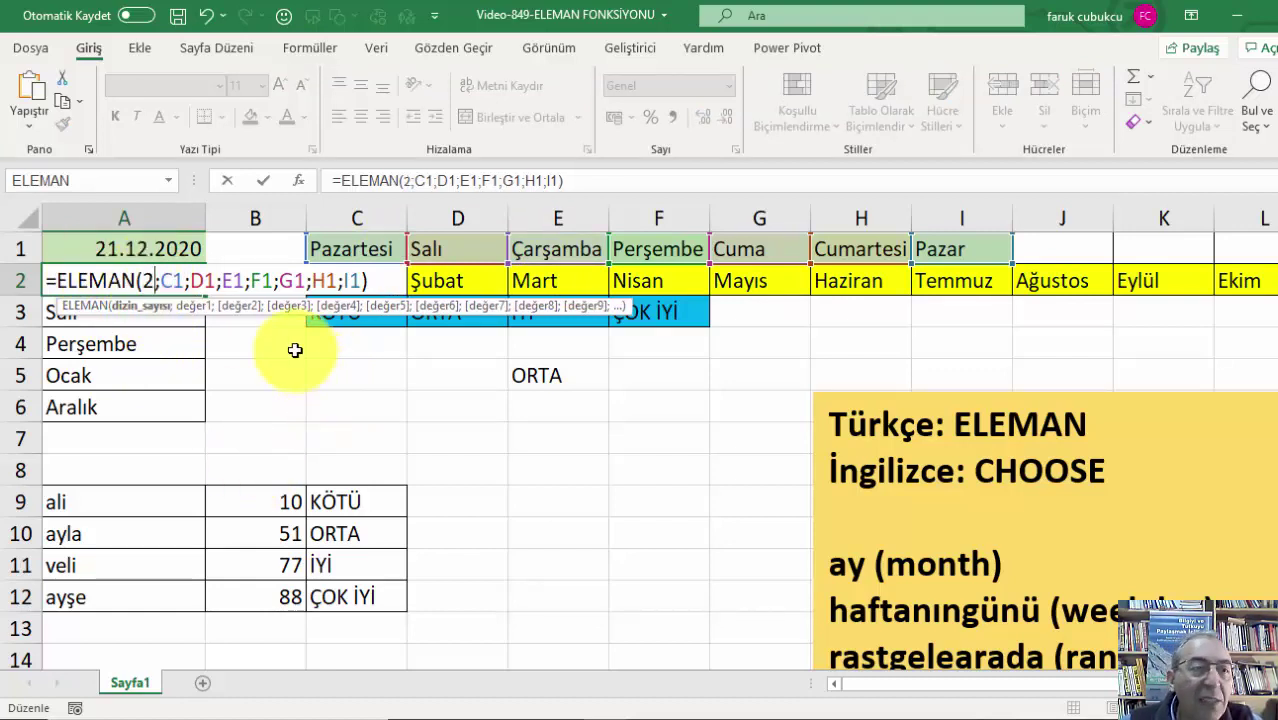
{"action": "key", "text": "Return"}
{"action": "left_click", "coordinate": [125, 279]}
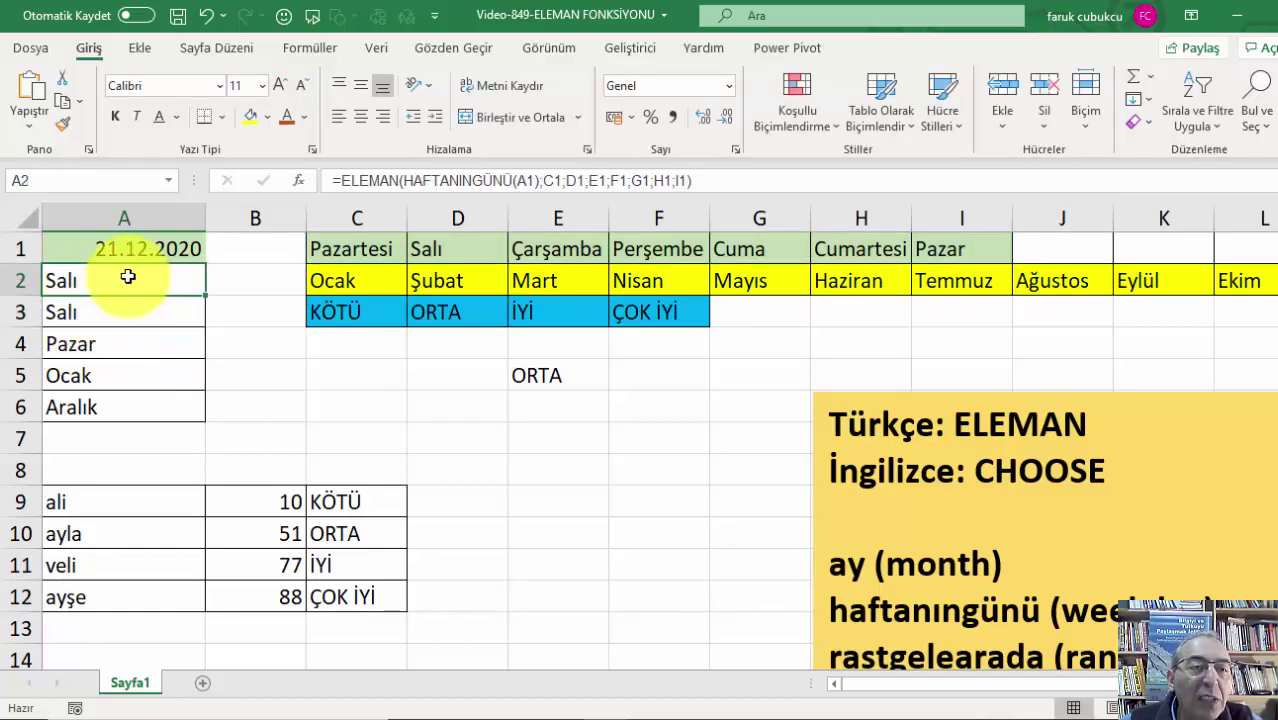
{"action": "double_click", "coordinate": [128, 278]}
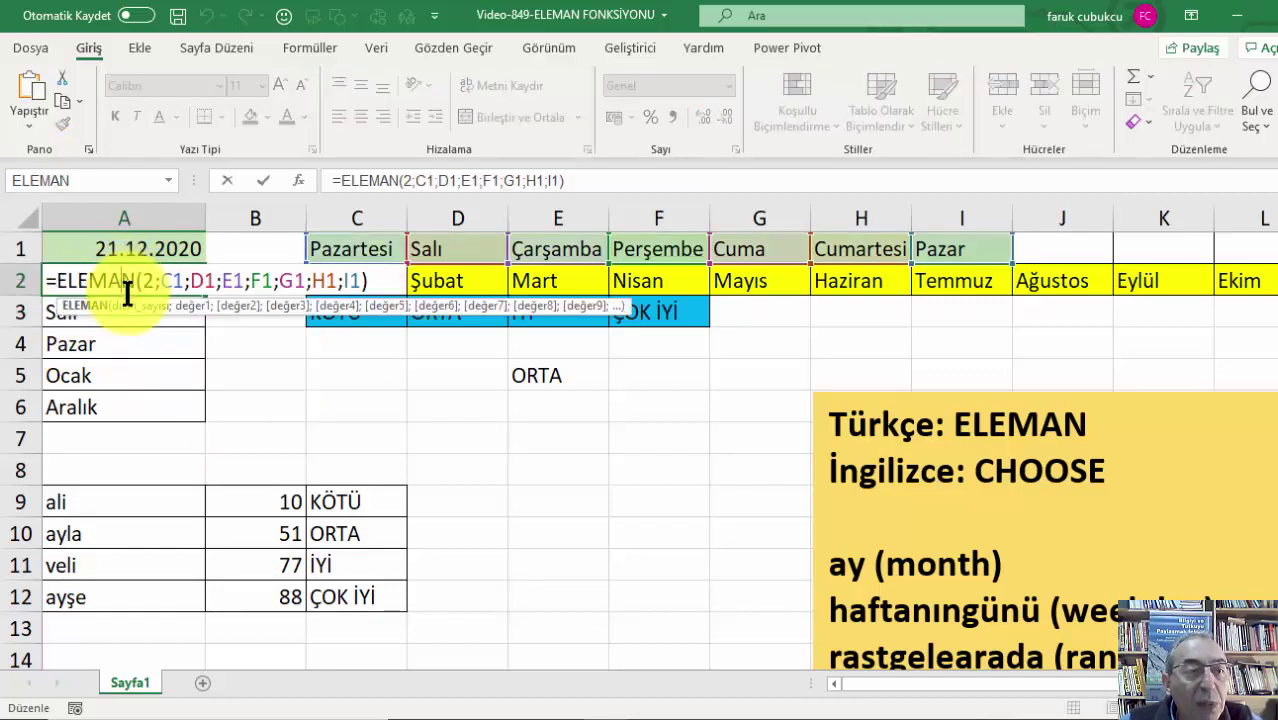
{"action": "left_click", "coordinate": [136, 318]}
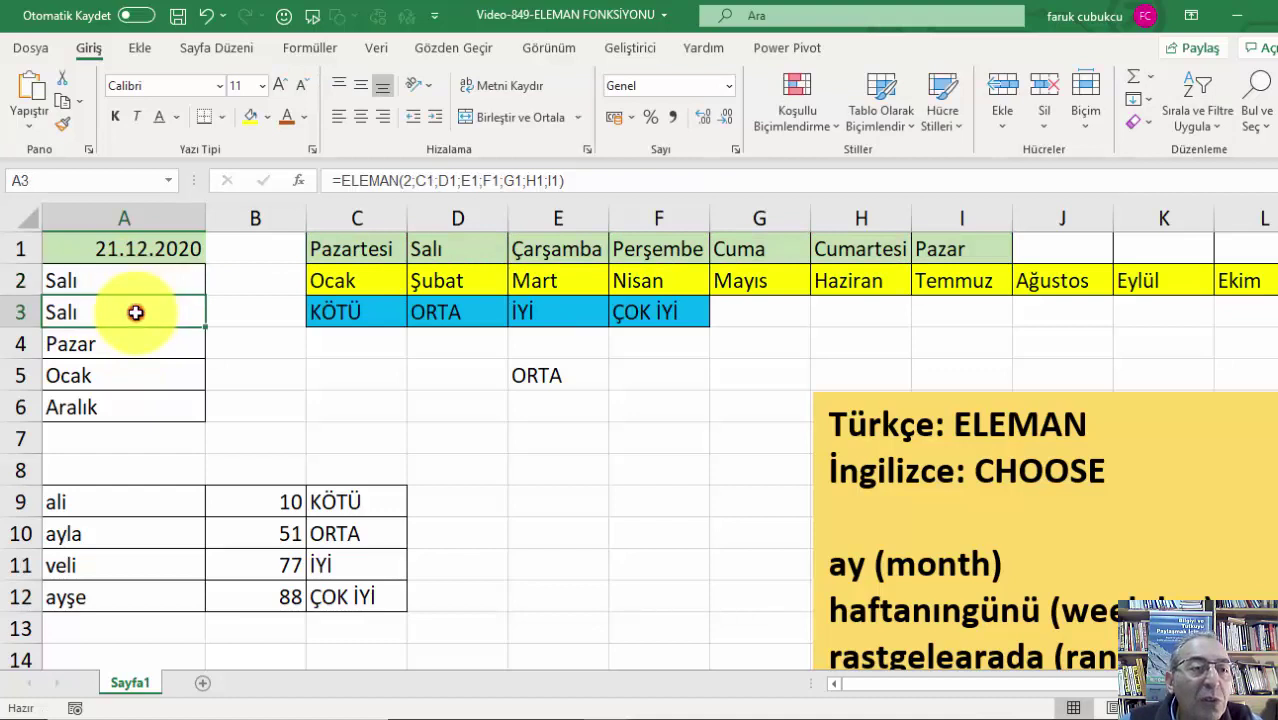
{"action": "double_click", "coordinate": [136, 313]}
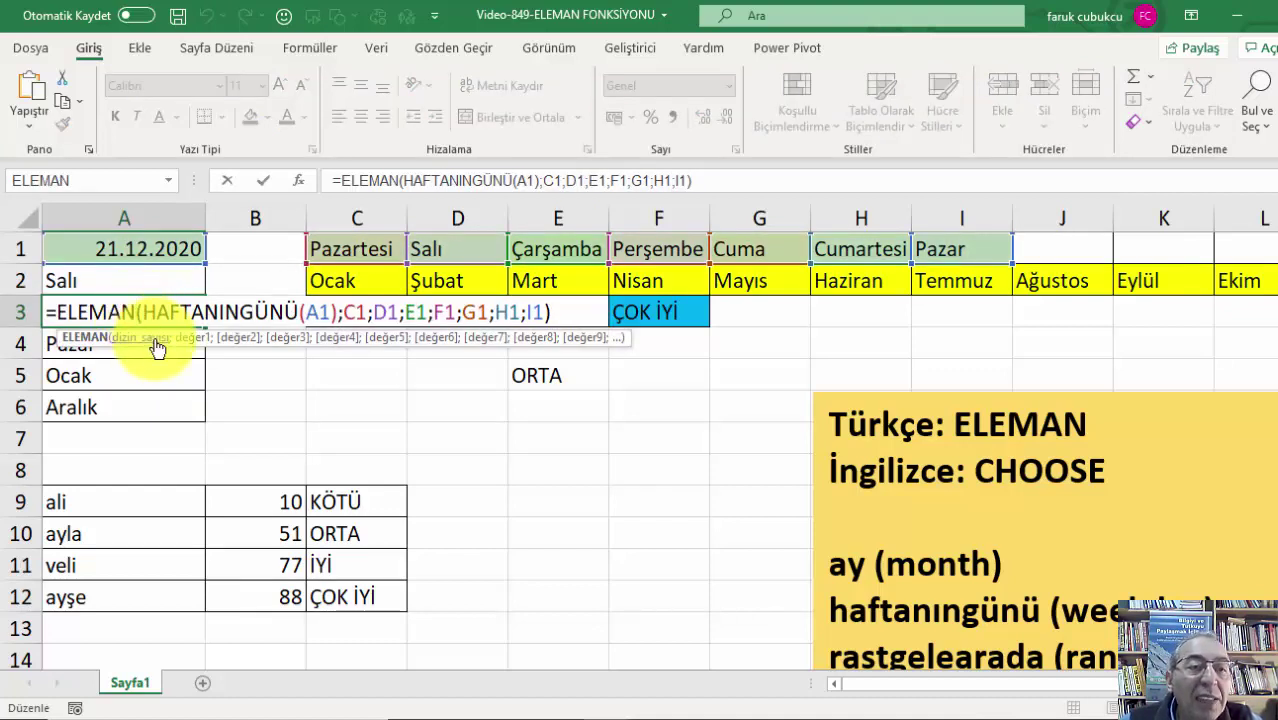
{"action": "left_click_drag", "start_coordinate": [340, 312], "coordinate": [143, 312]}
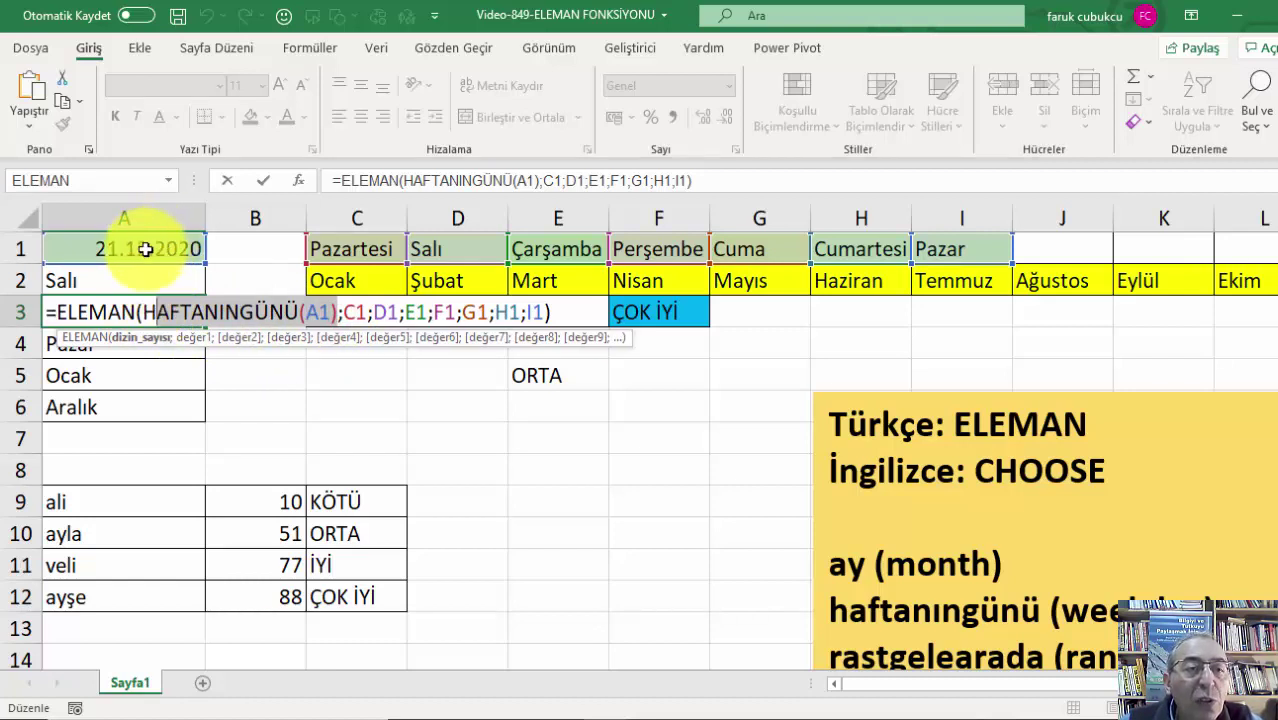
{"action": "key", "text": "Return"}
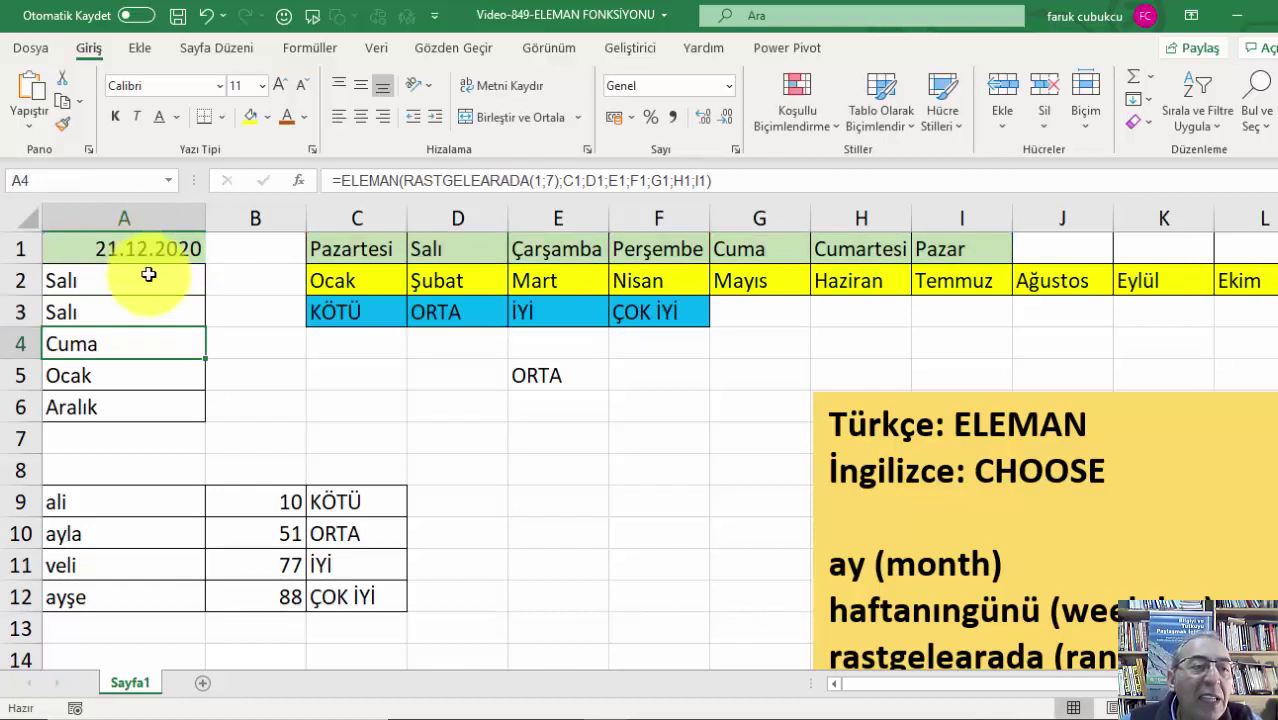
{"action": "left_click", "coordinate": [124, 313]}
{"action": "double_click", "coordinate": [124, 311]}
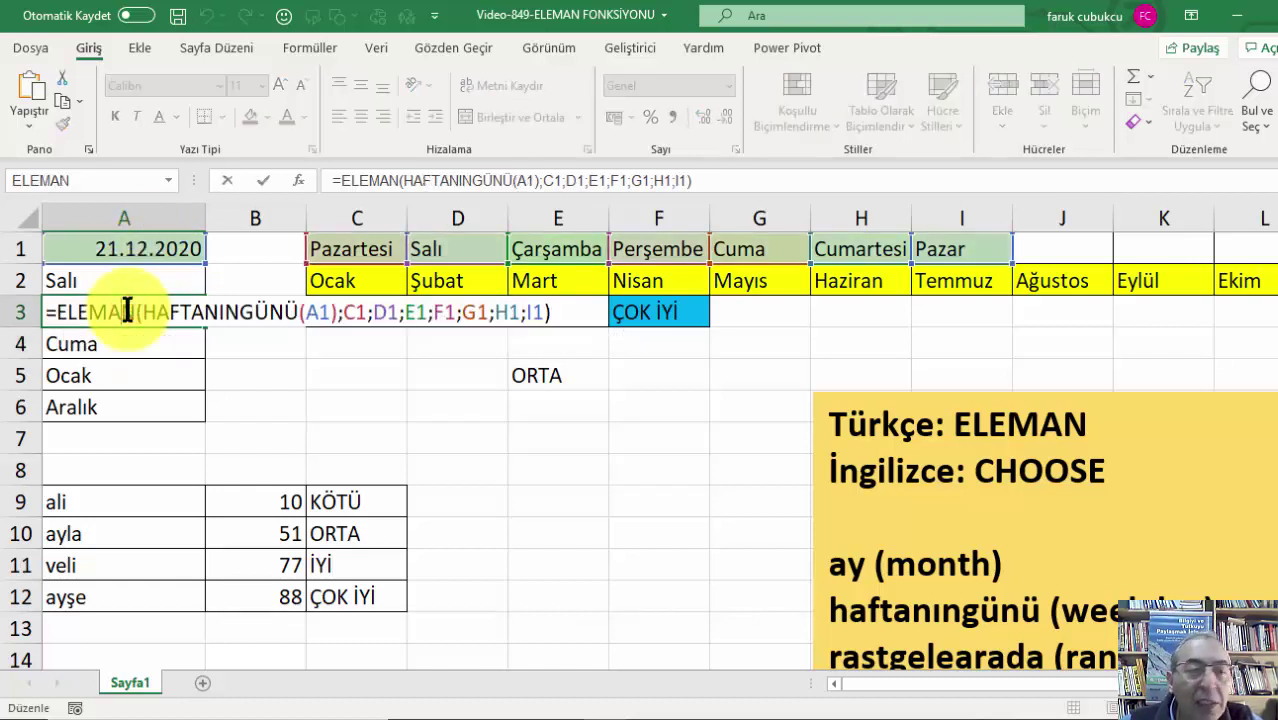
{"action": "key", "text": "Return"}
{"action": "left_click", "coordinate": [128, 309]}
- Enter 14.12.2020 in A1, then correct it to 15.12.2020 so A3 shows Çarşamba
{"action": "left_click", "coordinate": [131, 251]}
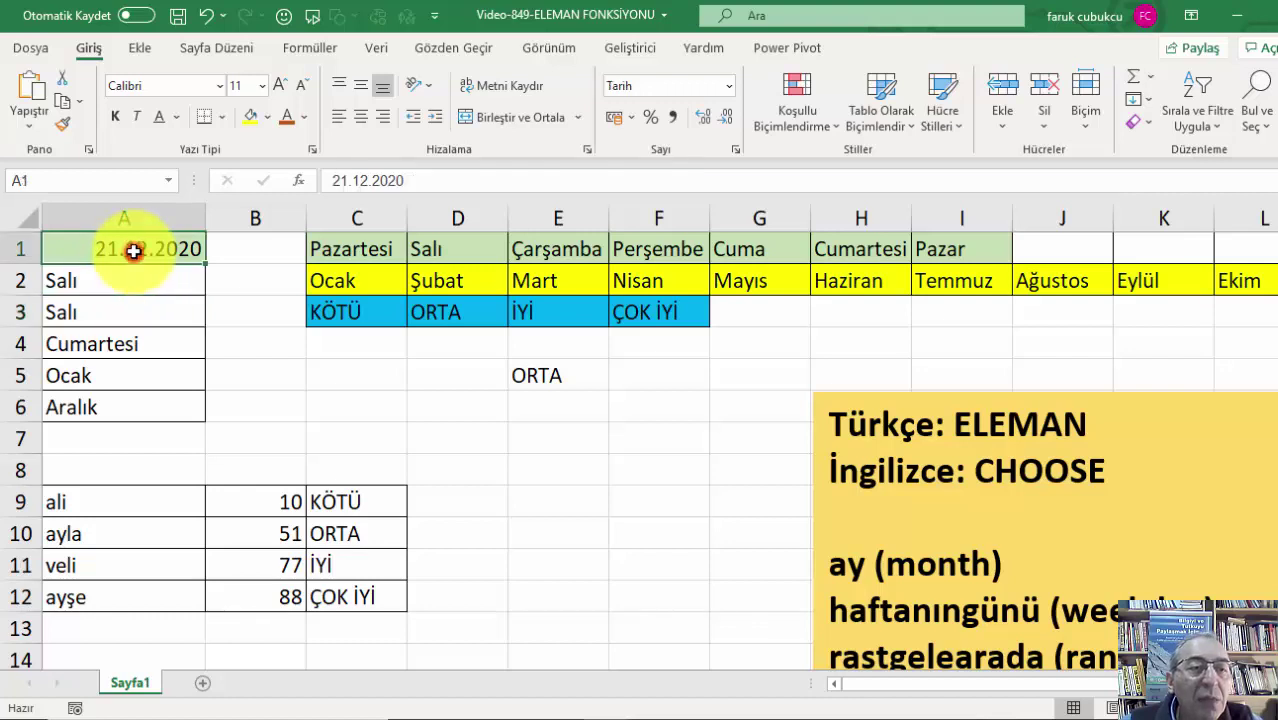
{"action": "type", "text": "1"}
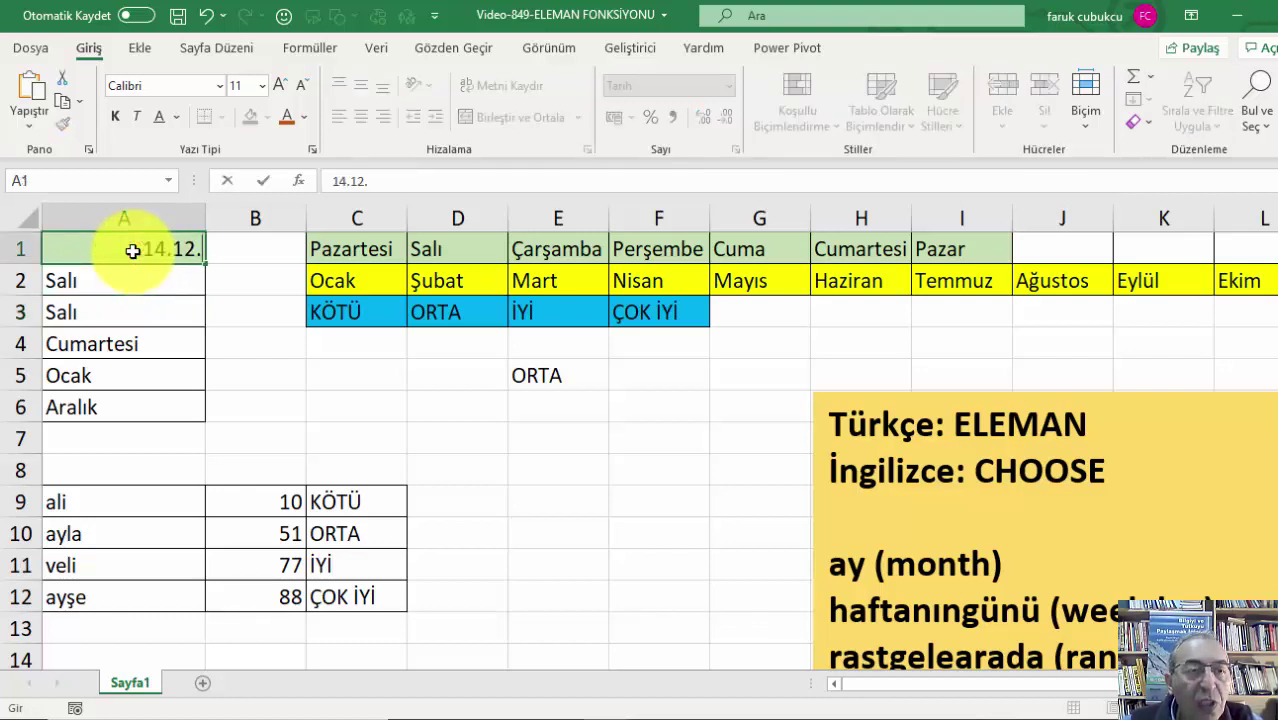
{"action": "type", "text": "2.2020"}
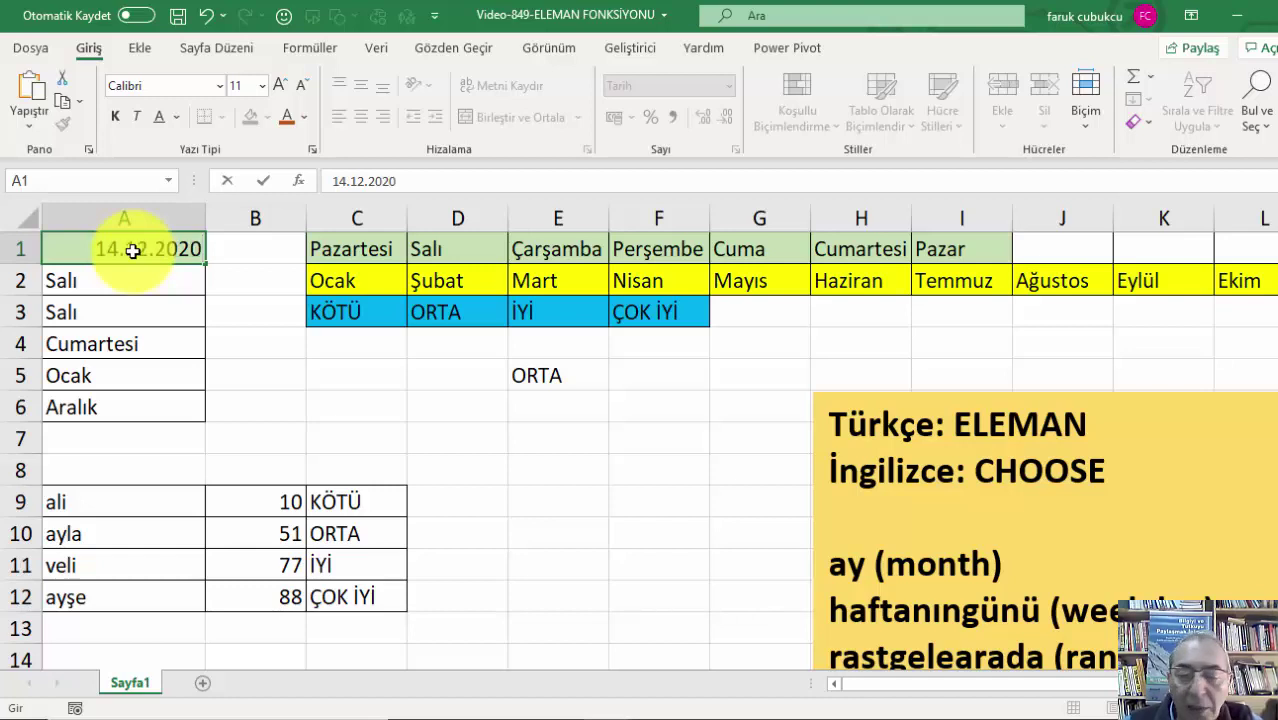
{"action": "key", "text": "Return"}
{"action": "left_click", "coordinate": [148, 248]}
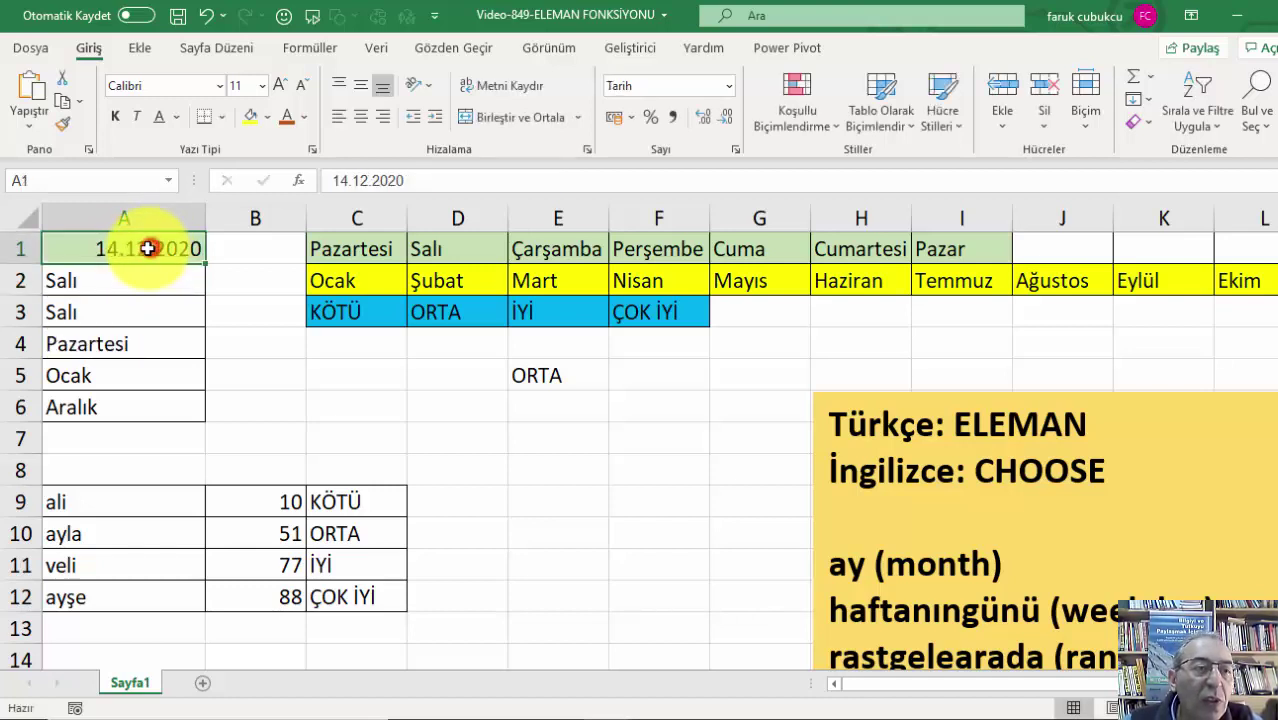
{"action": "double_click", "coordinate": [148, 248]}
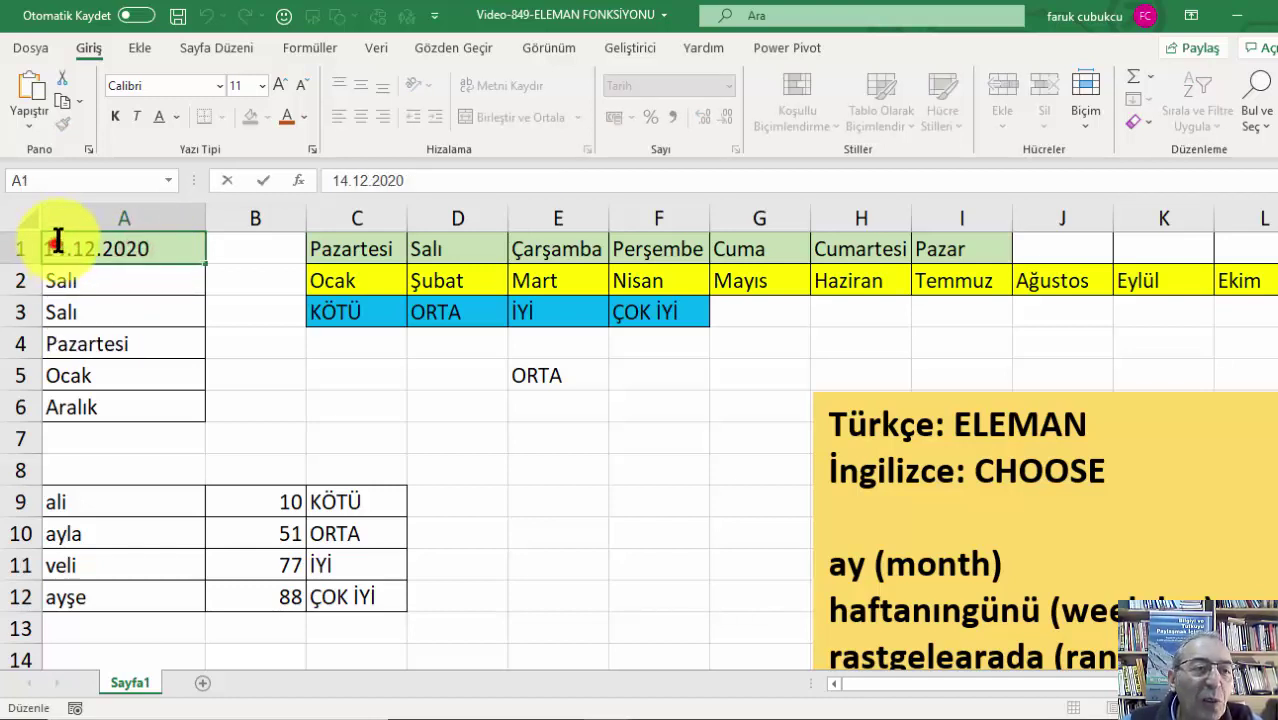
{"action": "key", "text": "BackSpace"}
{"action": "type", "text": "5"}
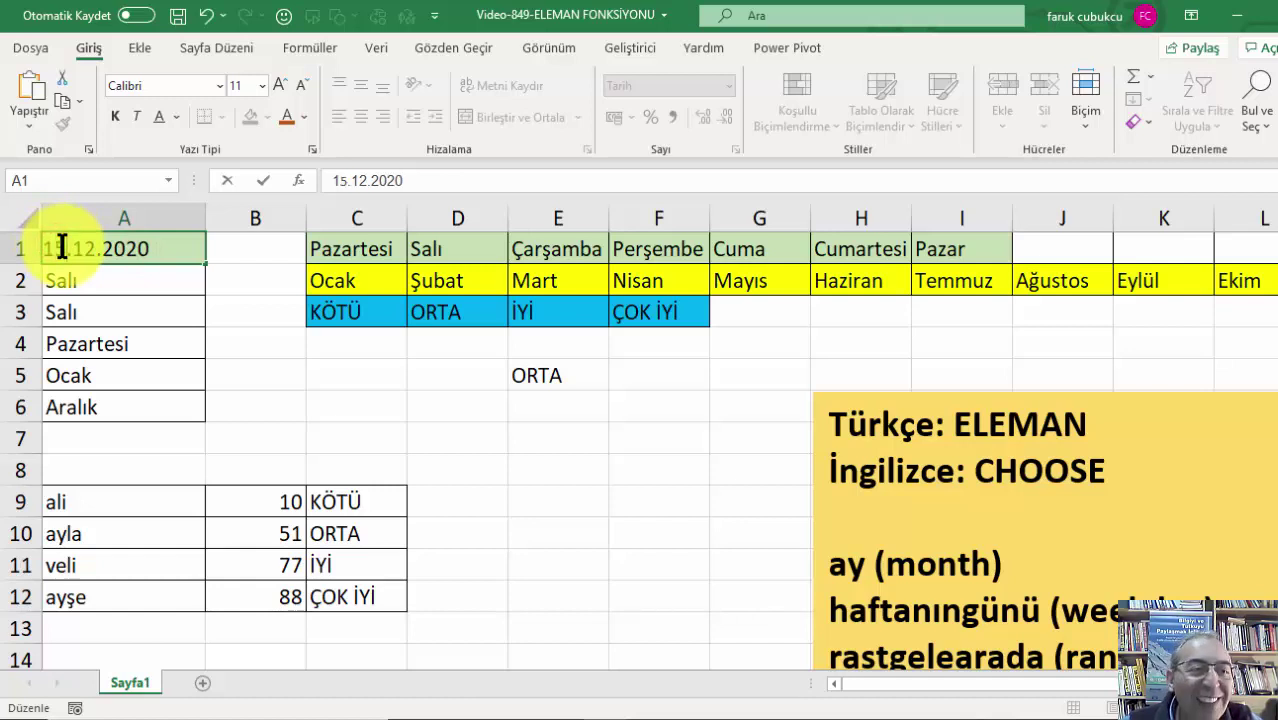
{"action": "key", "text": "Return"}
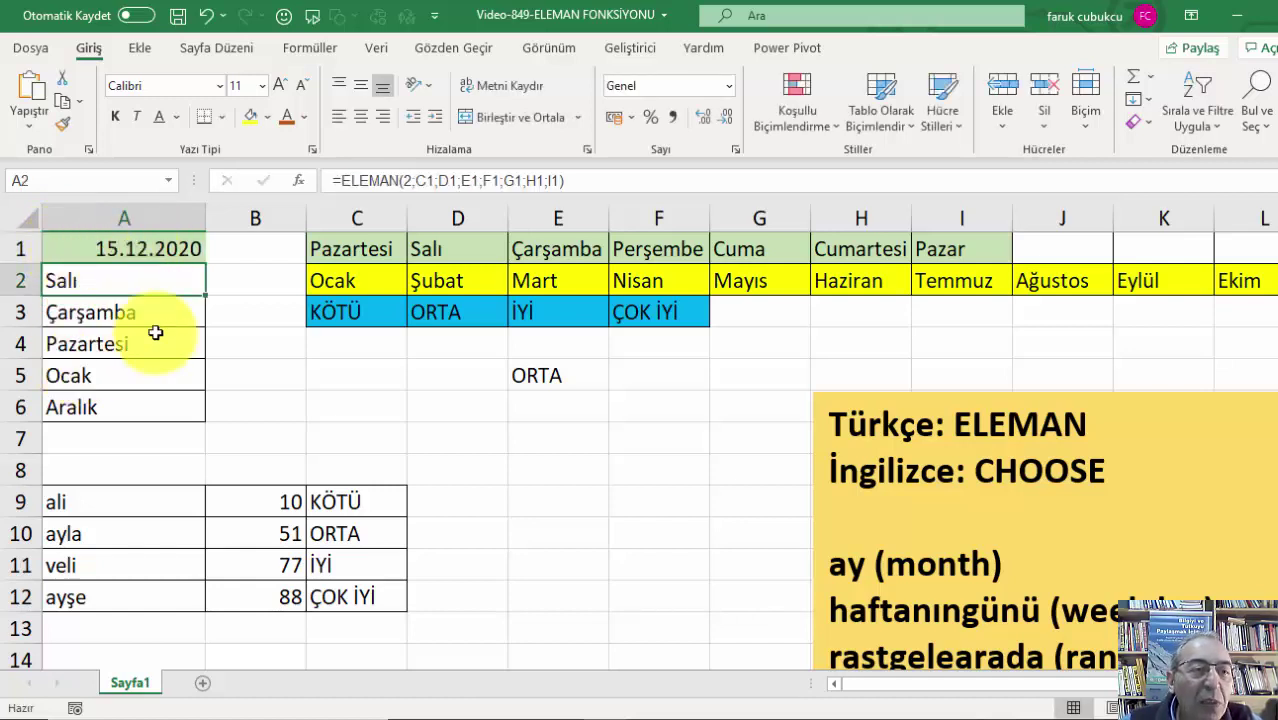
{"action": "double_click", "coordinate": [157, 313]}
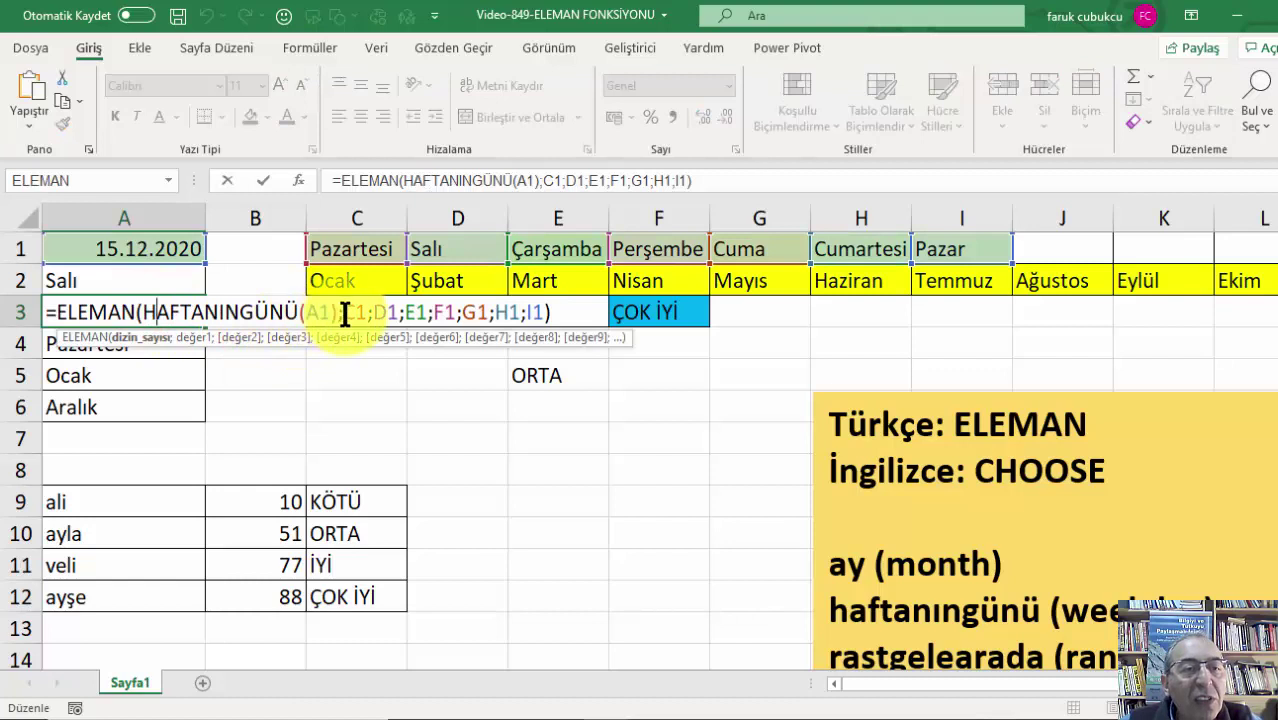
{"action": "left_click_drag", "start_coordinate": [339, 313], "coordinate": [146, 313]}
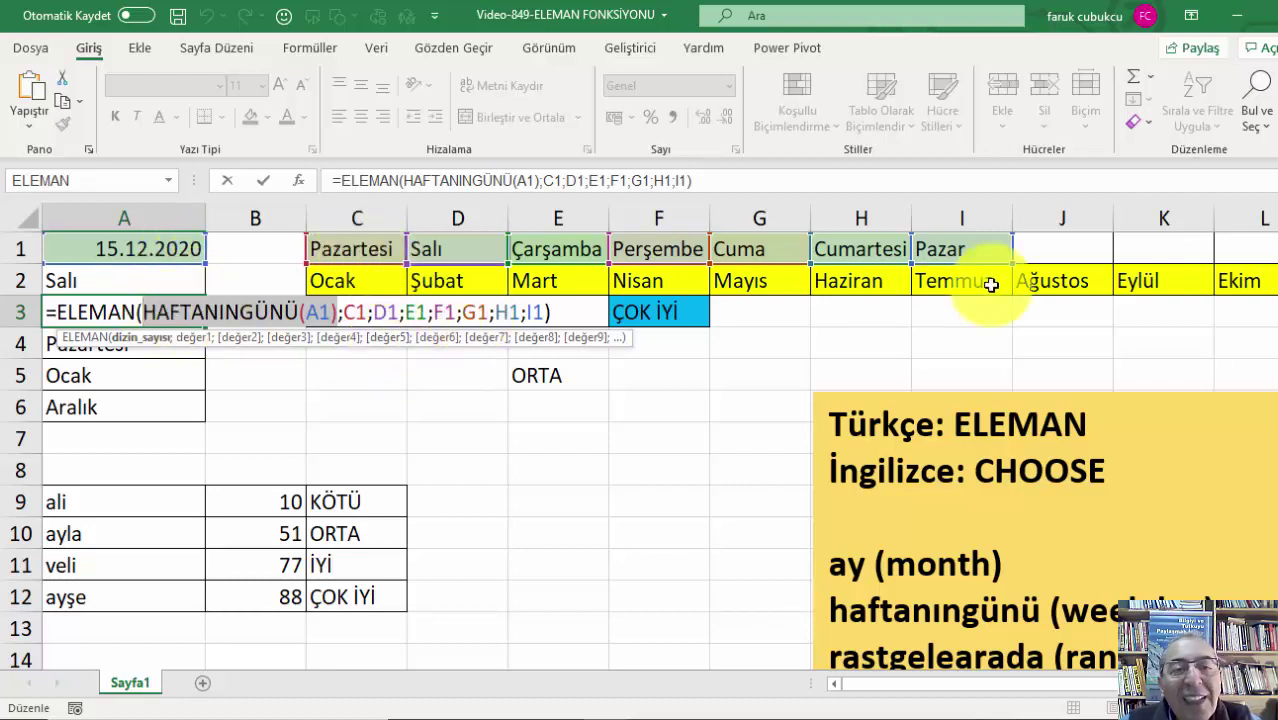
{"action": "key", "text": "Return"}
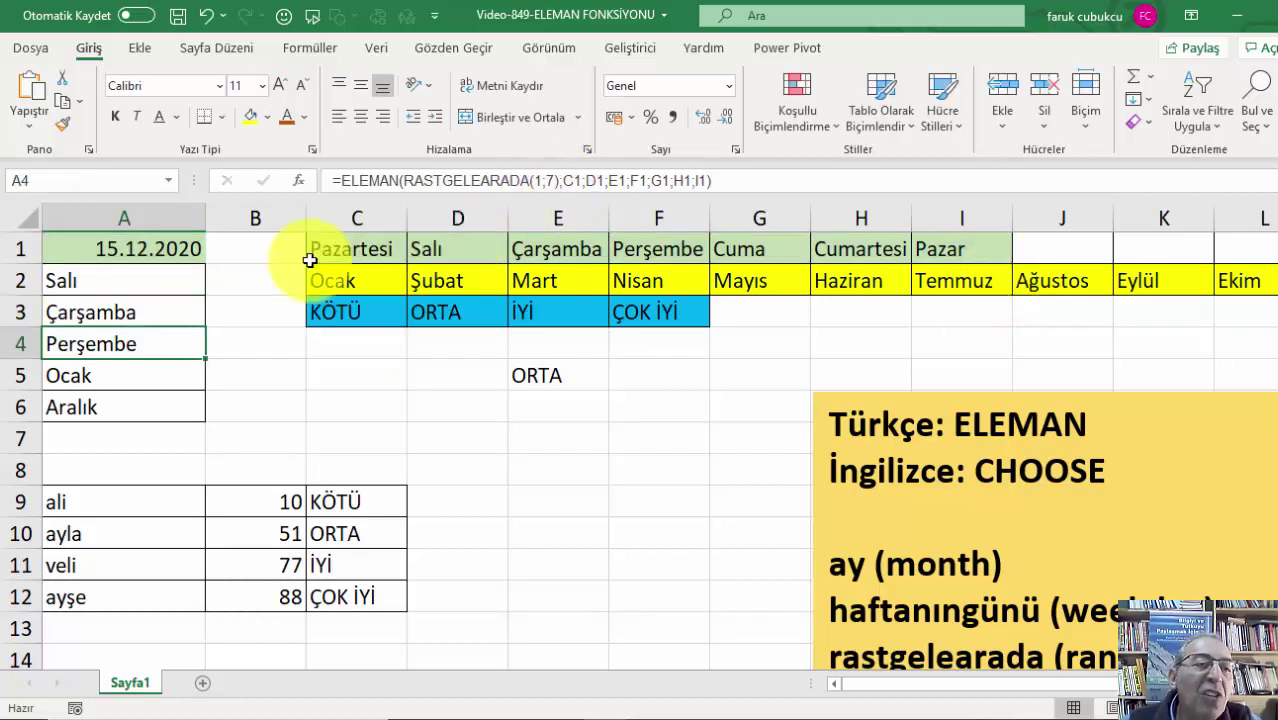
- Review A3's weekday formula and the RASTGELEARADA(1;7) index in A4's formula
{"action": "left_click", "coordinate": [152, 309]}
{"action": "double_click", "coordinate": [158, 310]}
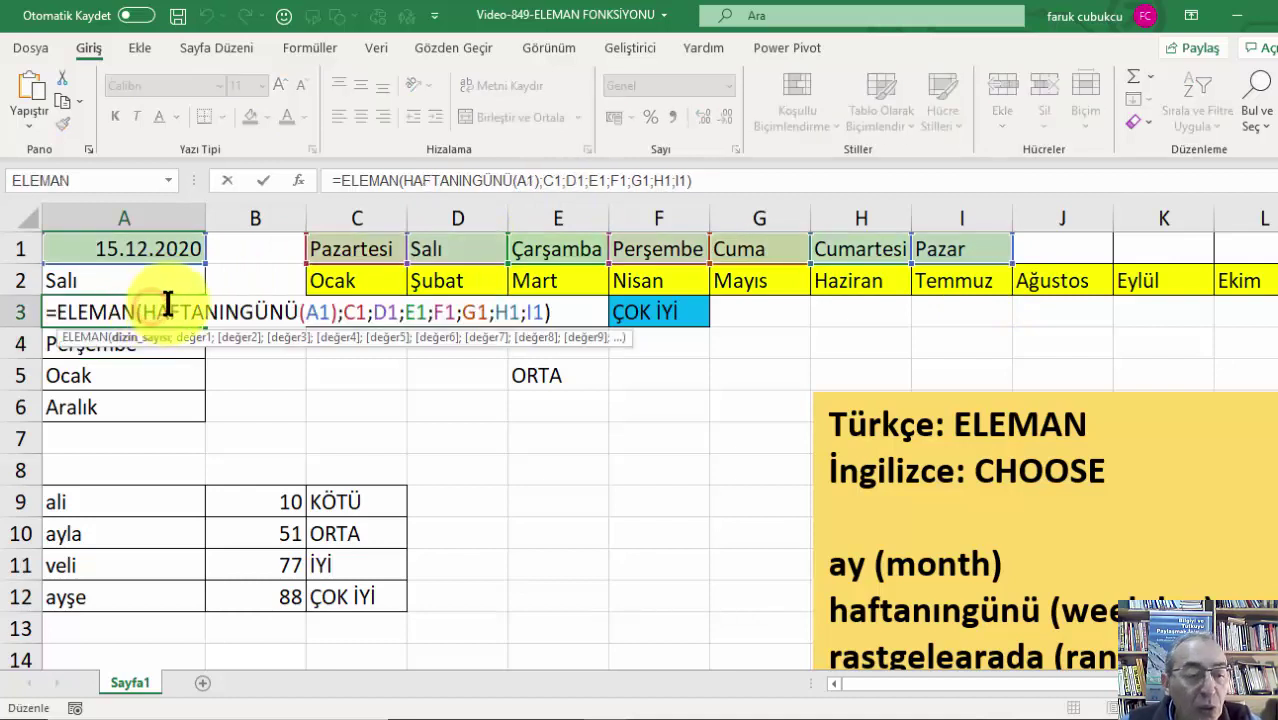
{"action": "key", "text": "Escape"}
{"action": "double_click", "coordinate": [157, 343]}
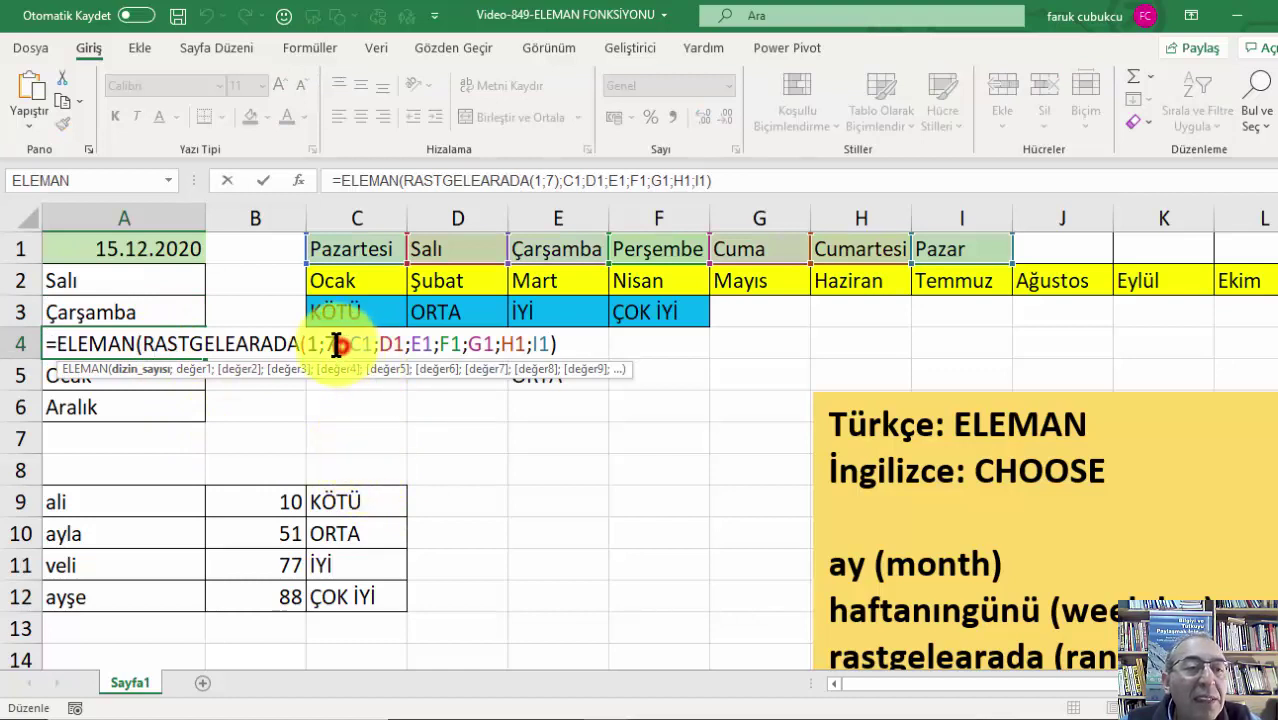
{"action": "left_click_drag", "start_coordinate": [343, 343], "coordinate": [157, 343]}
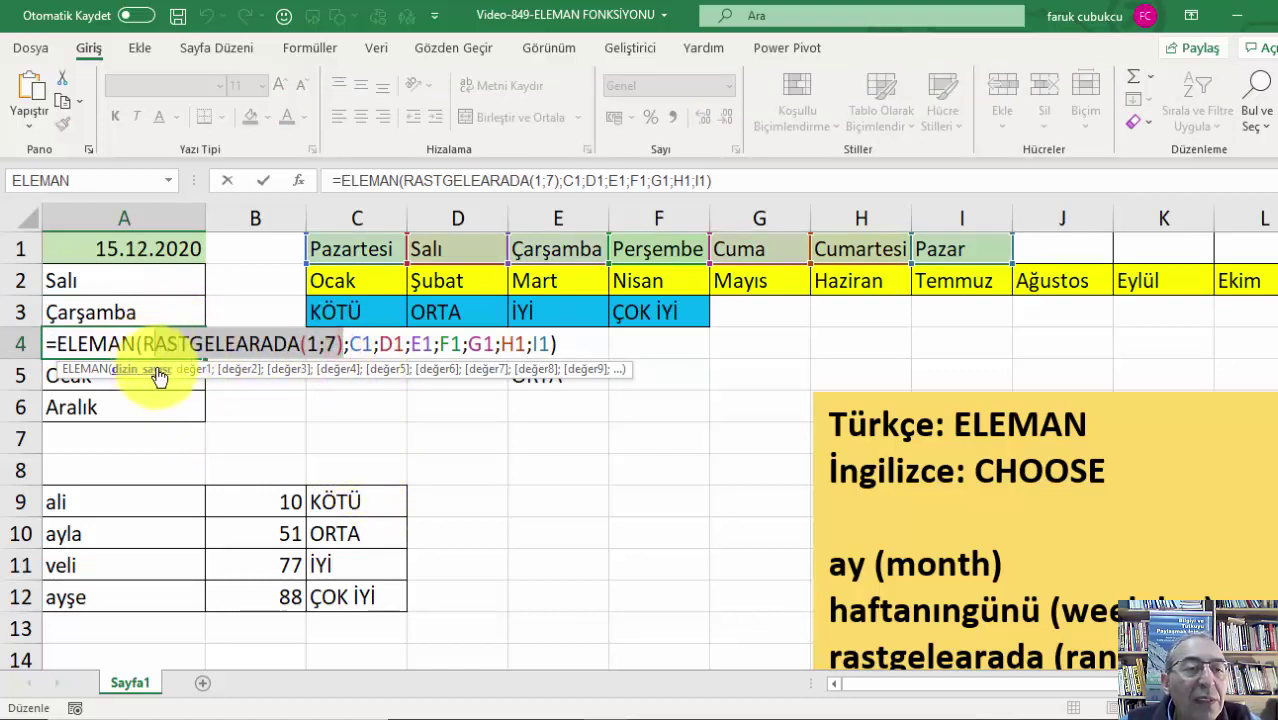
{"action": "key", "text": "Return"}
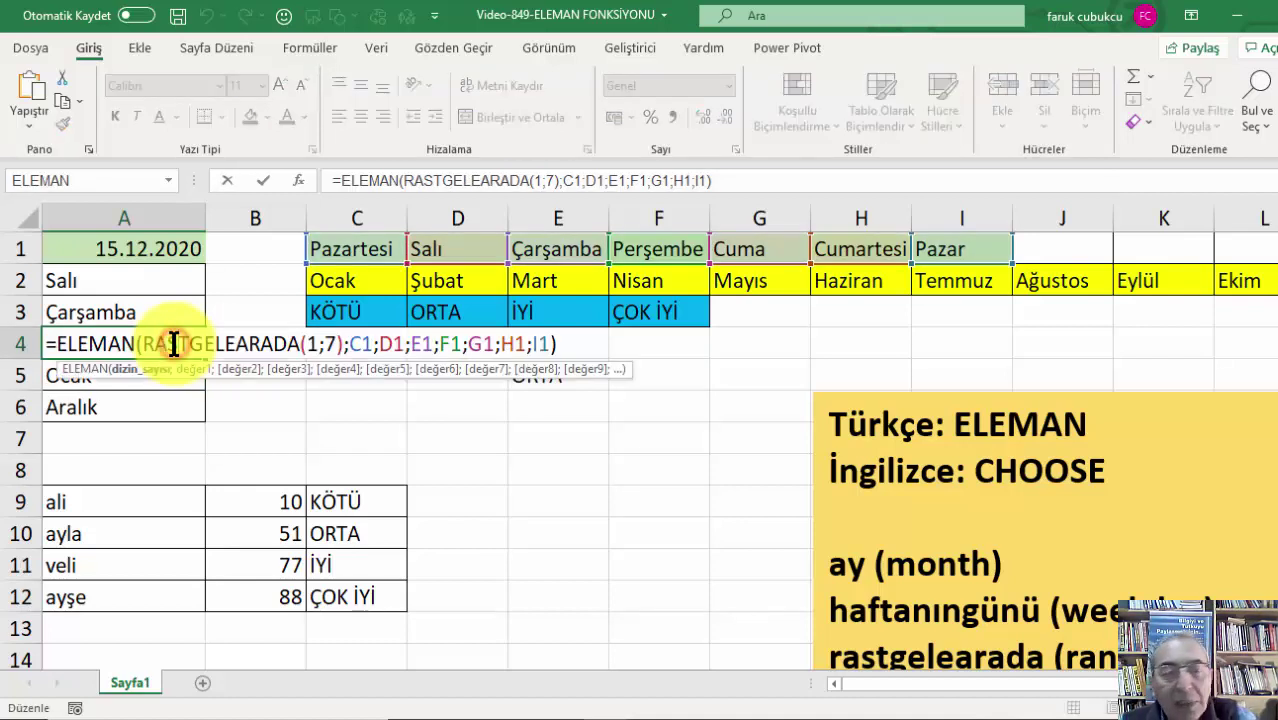
- Recalculate A4 repeatedly to draw new random weekdays, ending on Cumartesi
{"action": "key", "text": "Return"}
{"action": "left_click", "coordinate": [173, 344]}
{"action": "double_click", "coordinate": [173, 344]}
{"action": "key", "text": "Return"}
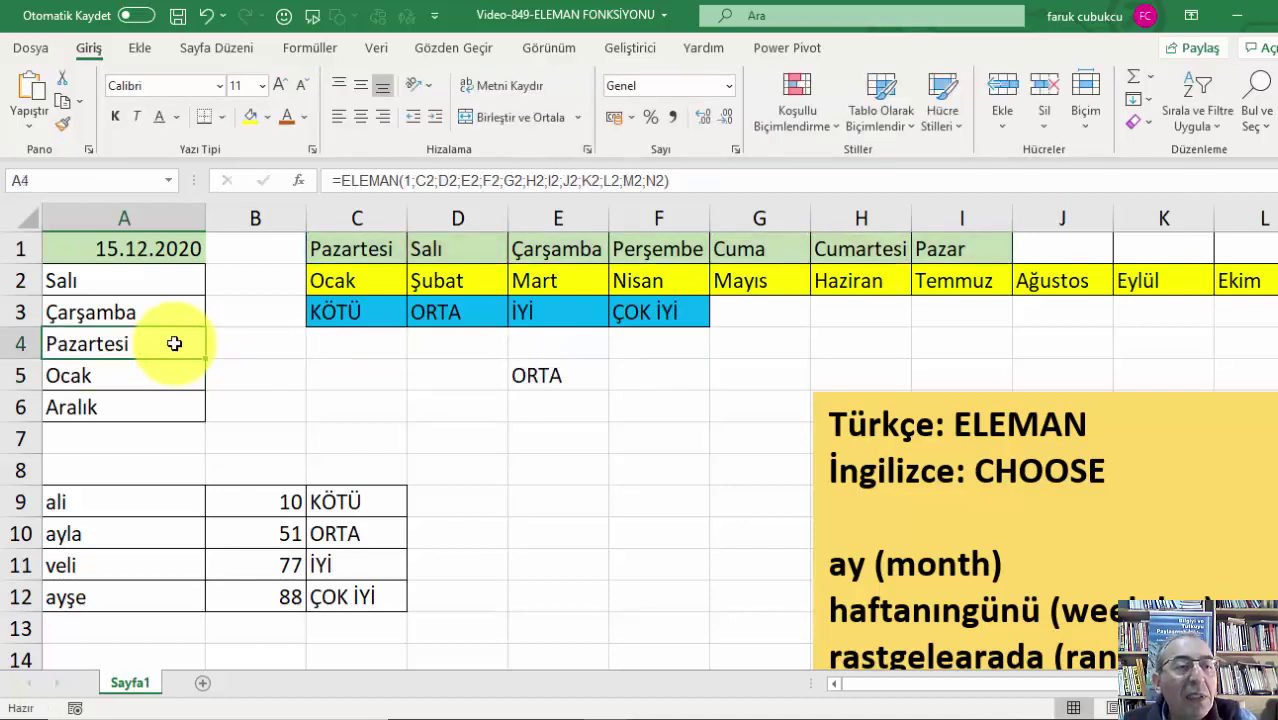
{"action": "left_click", "coordinate": [175, 343]}
{"action": "double_click", "coordinate": [175, 343]}
{"action": "key", "text": "Return"}
{"action": "left_click", "coordinate": [176, 343]}
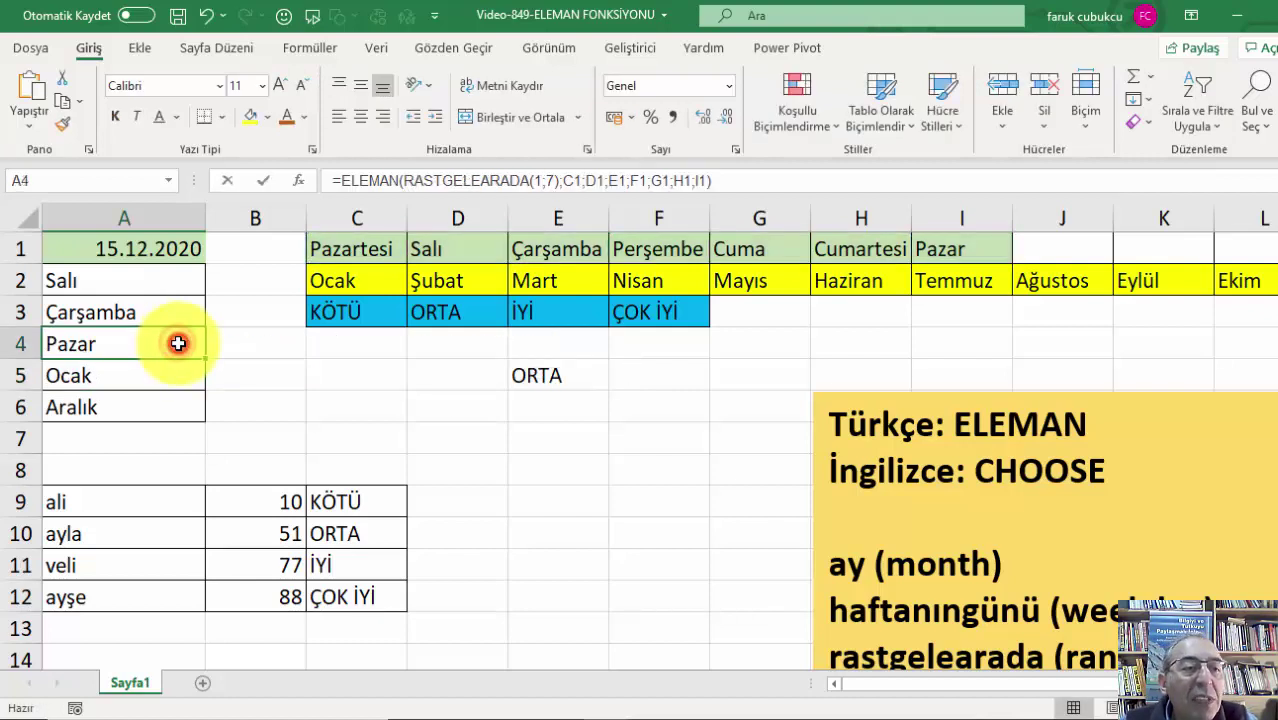
{"action": "double_click", "coordinate": [178, 343]}
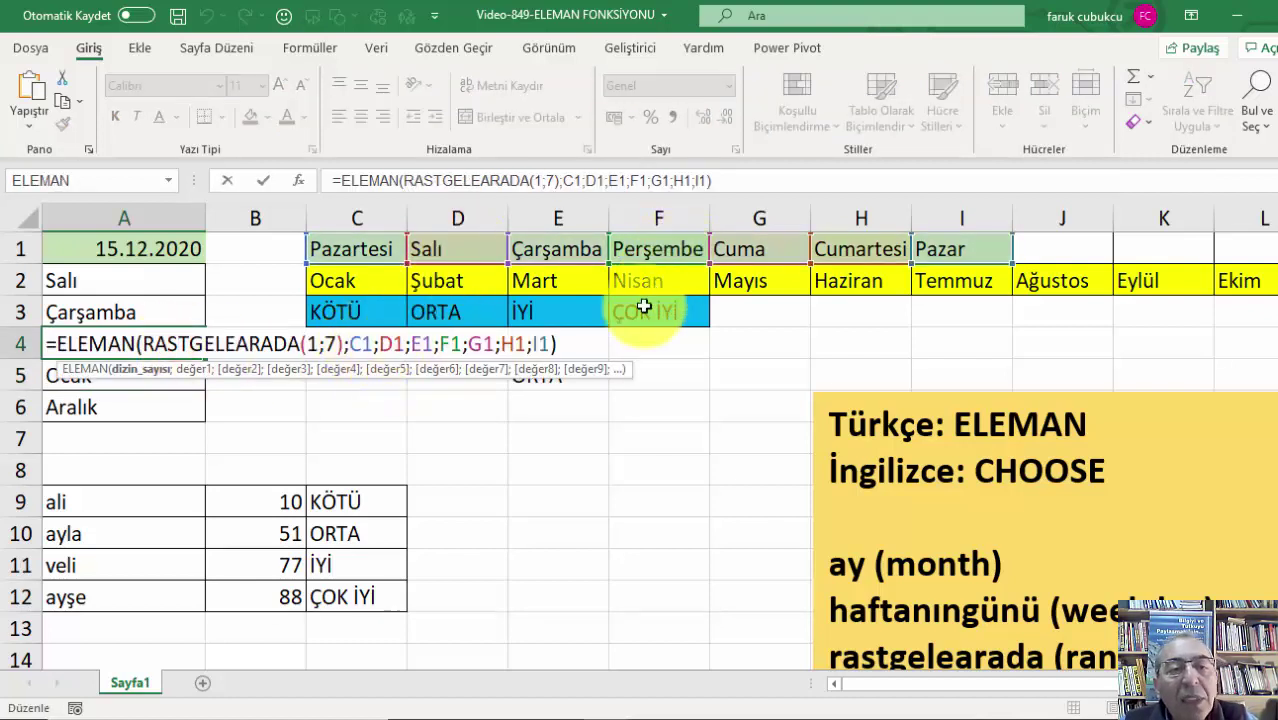
{"action": "key", "text": "Return"}
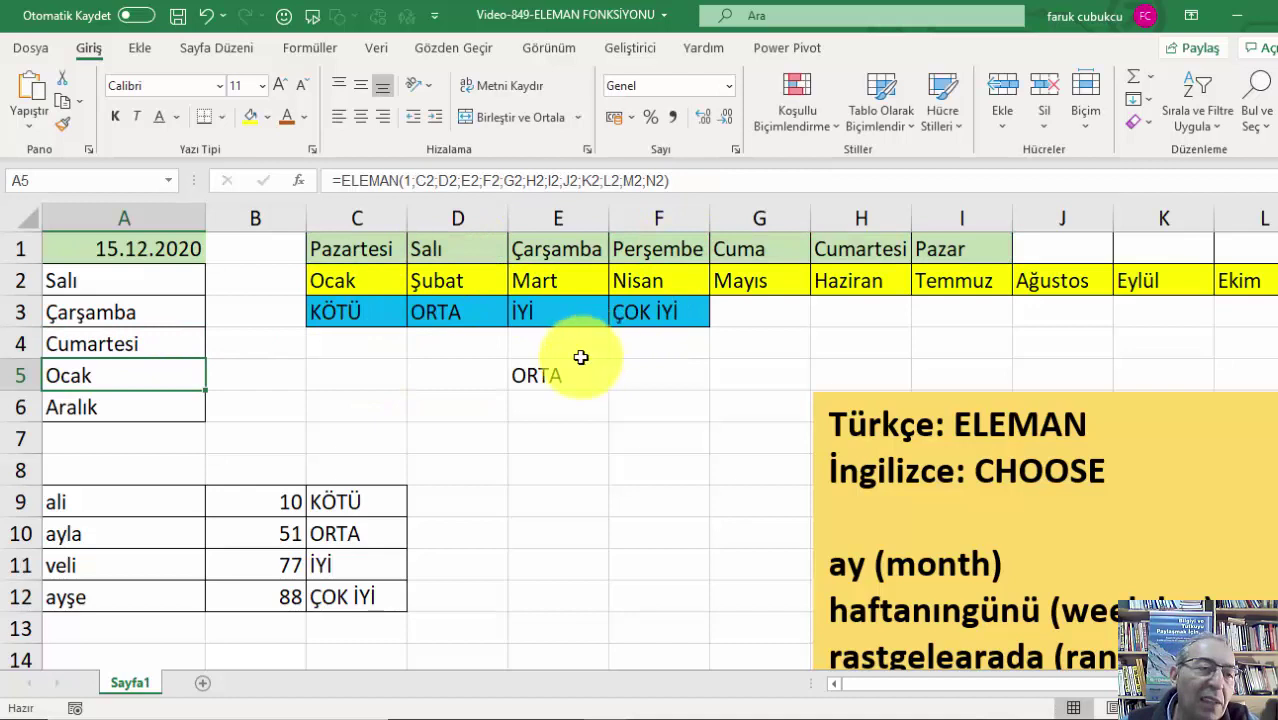
{"action": "left_click", "coordinate": [111, 343]}
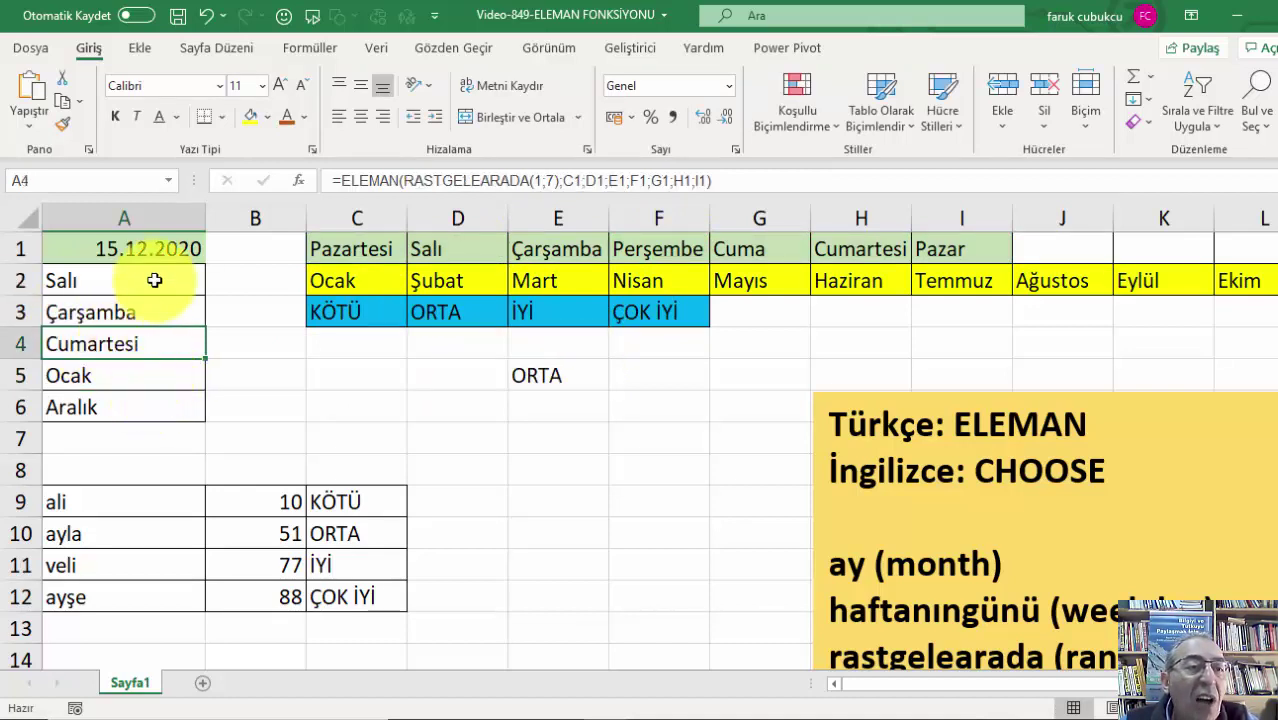
- Change A5's ELEMAN index to 2 so it shows Şubat, then review A6's formula
{"action": "left_click", "coordinate": [139, 378]}
{"action": "double_click", "coordinate": [136, 379]}
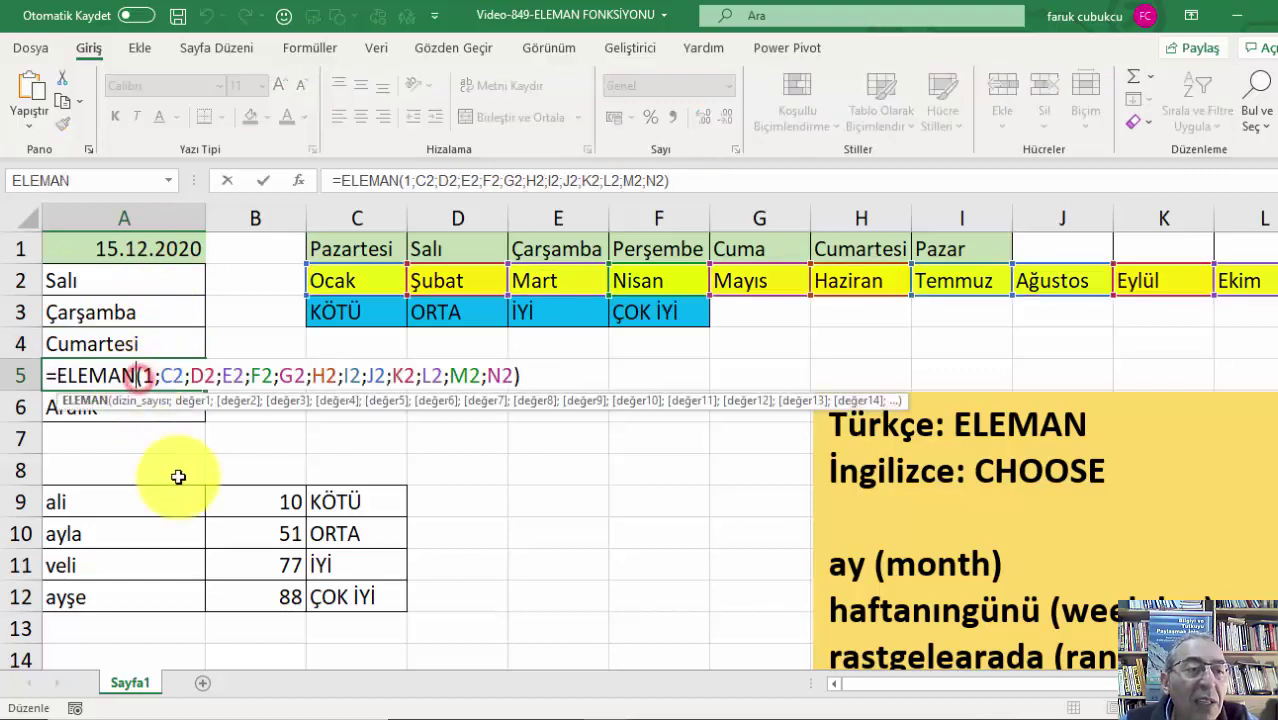
{"action": "double_click", "coordinate": [147, 375]}
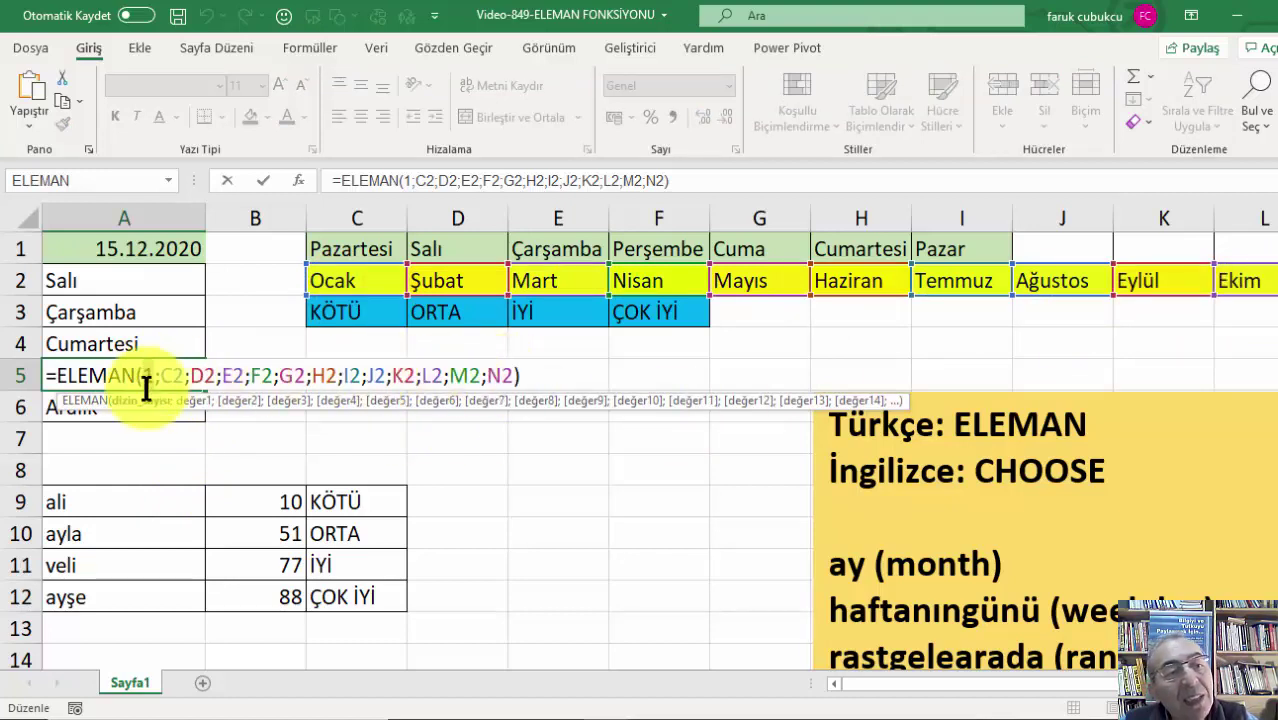
{"action": "type", "text": "2"}
{"action": "key", "text": "Return"}
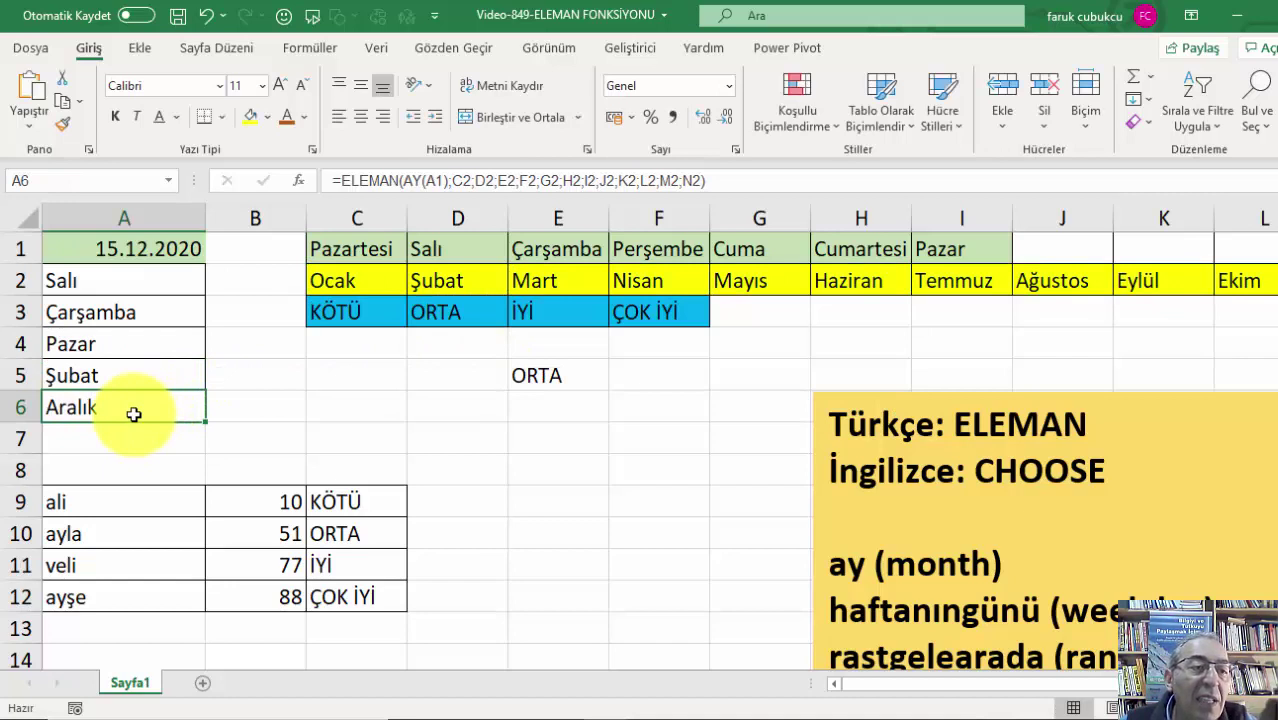
{"action": "double_click", "coordinate": [134, 414]}
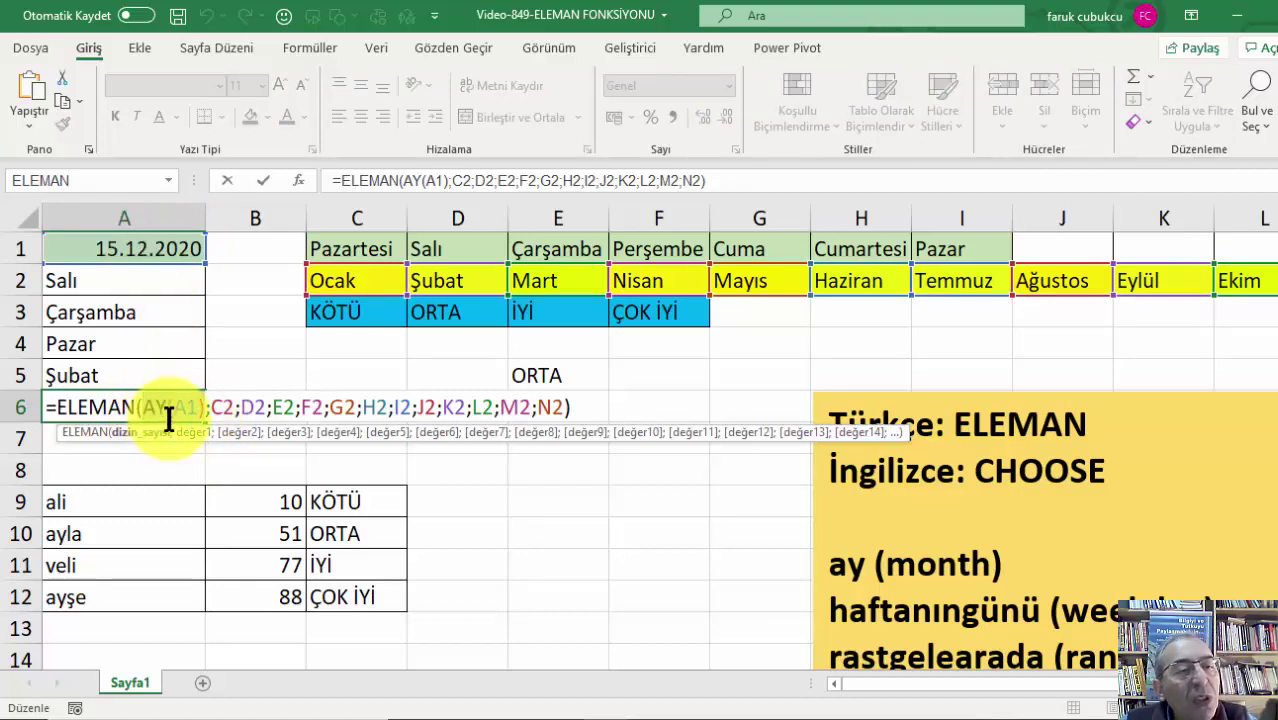
{"action": "key", "text": "Return"}
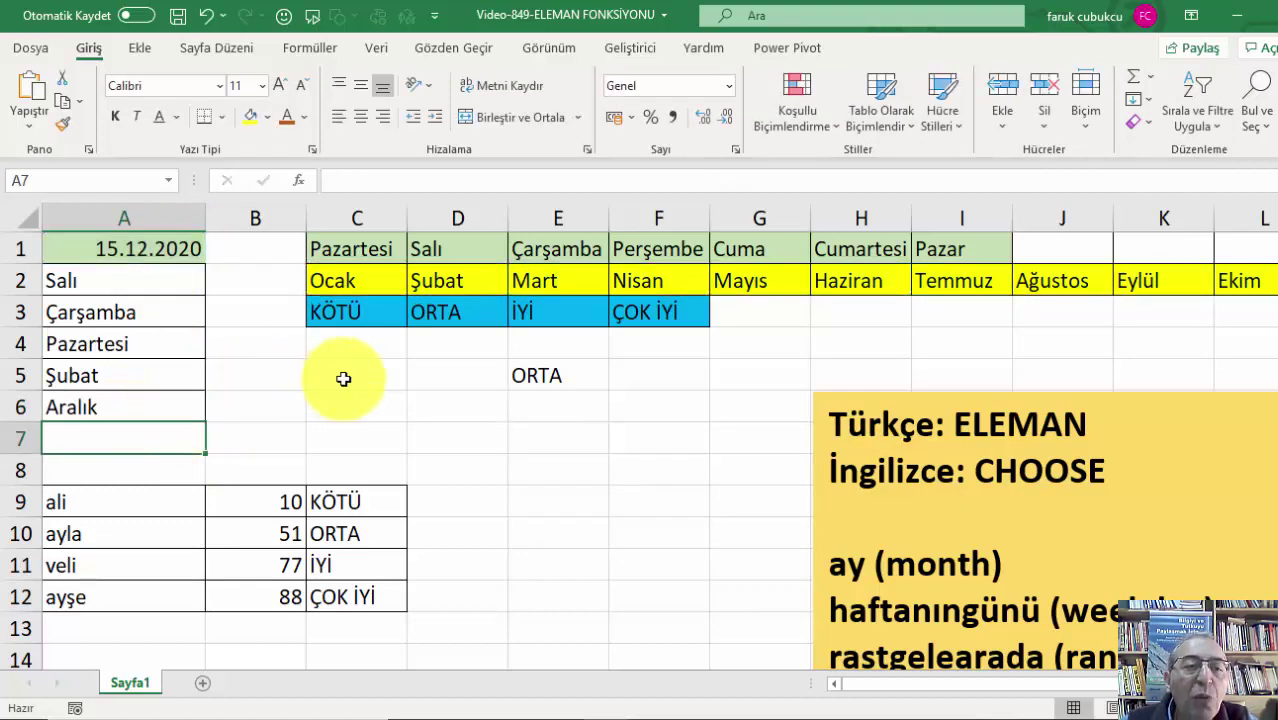
{"action": "left_click", "coordinate": [355, 280]}
{"action": "left_click", "coordinate": [428, 281]}
{"action": "left_click", "coordinate": [565, 280]}
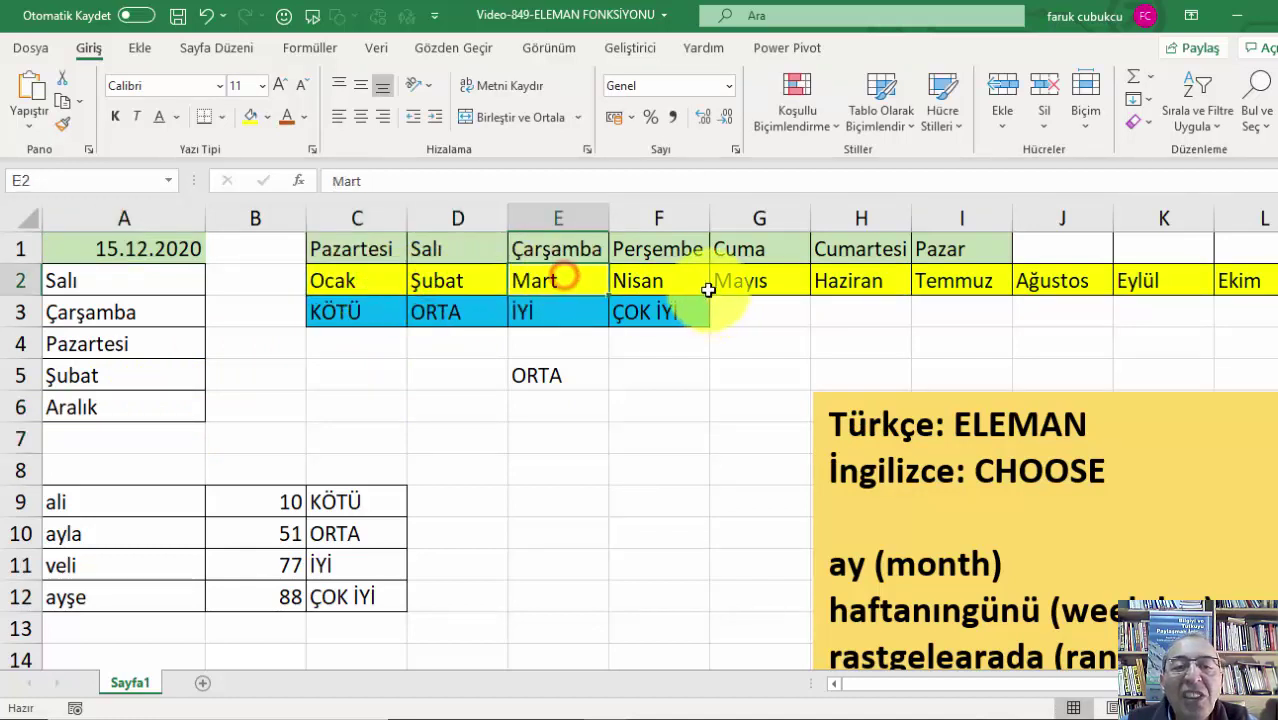
{"action": "left_click", "coordinate": [690, 283]}
{"action": "left_click", "coordinate": [755, 281]}
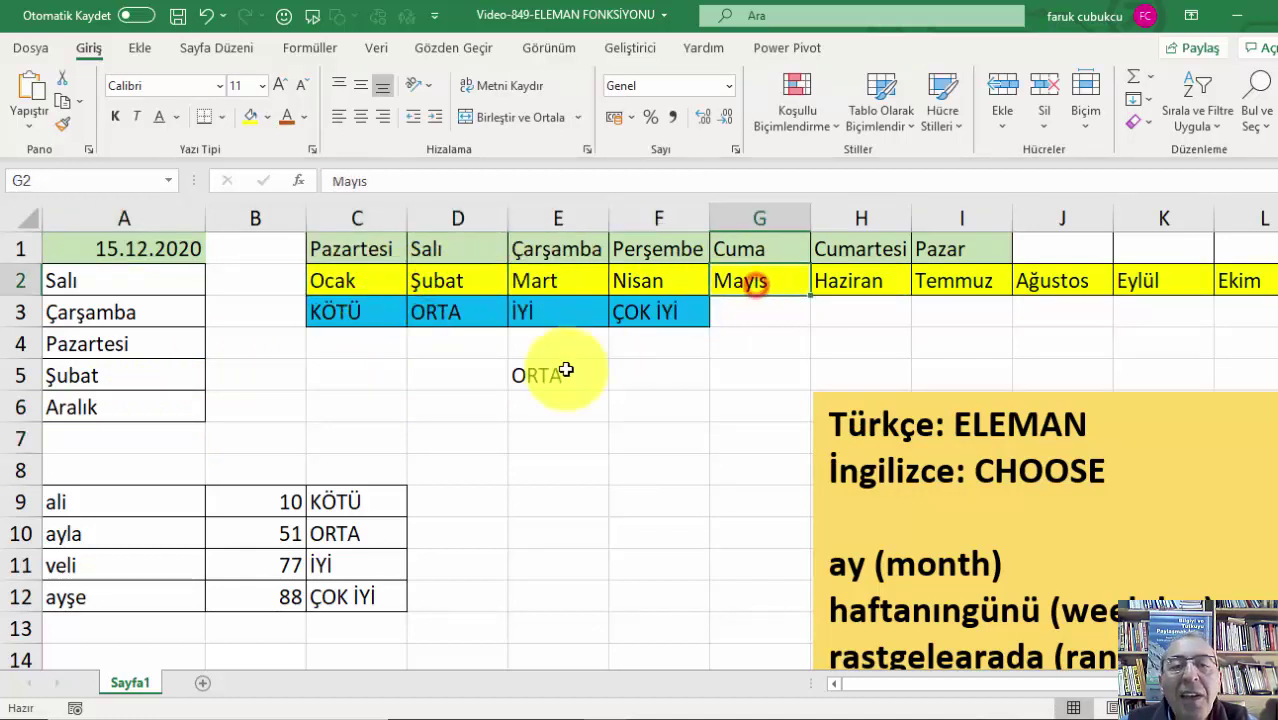
{"action": "left_click", "coordinate": [141, 409]}
{"action": "left_click", "coordinate": [522, 375]}
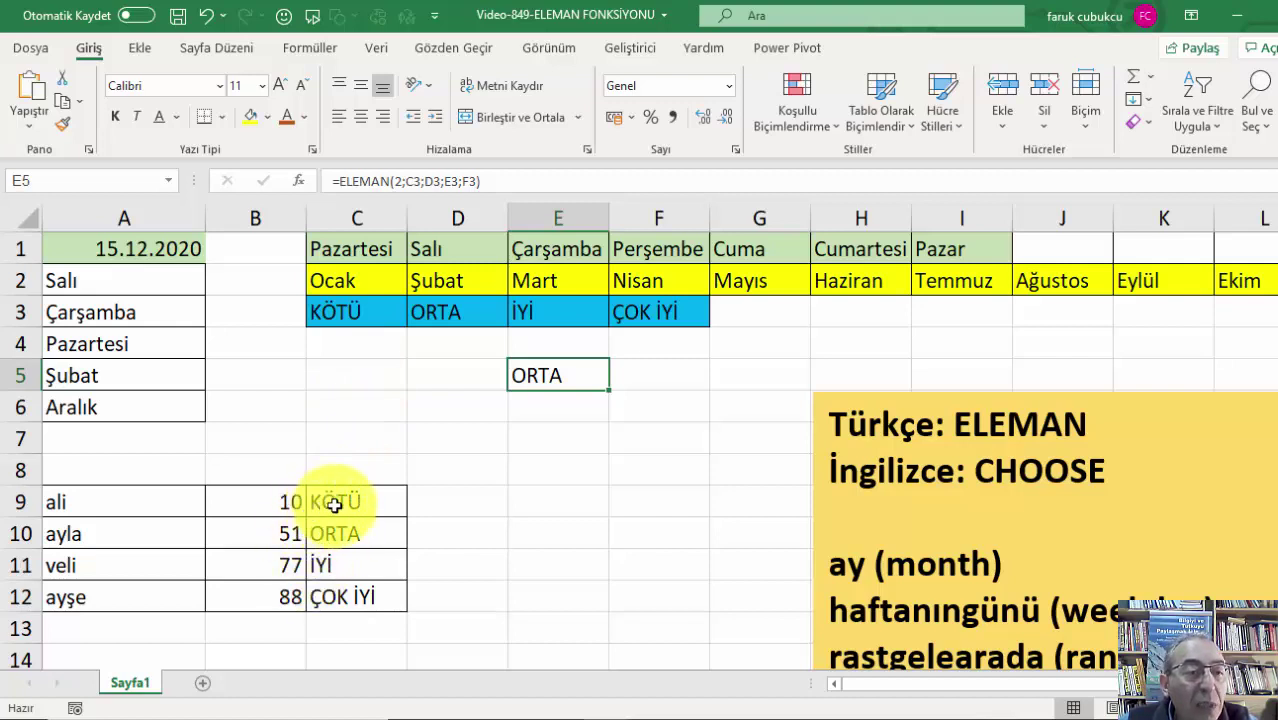
{"action": "left_click", "coordinate": [322, 502]}
{"action": "left_click_drag", "start_coordinate": [258, 498], "coordinate": [229, 598]}
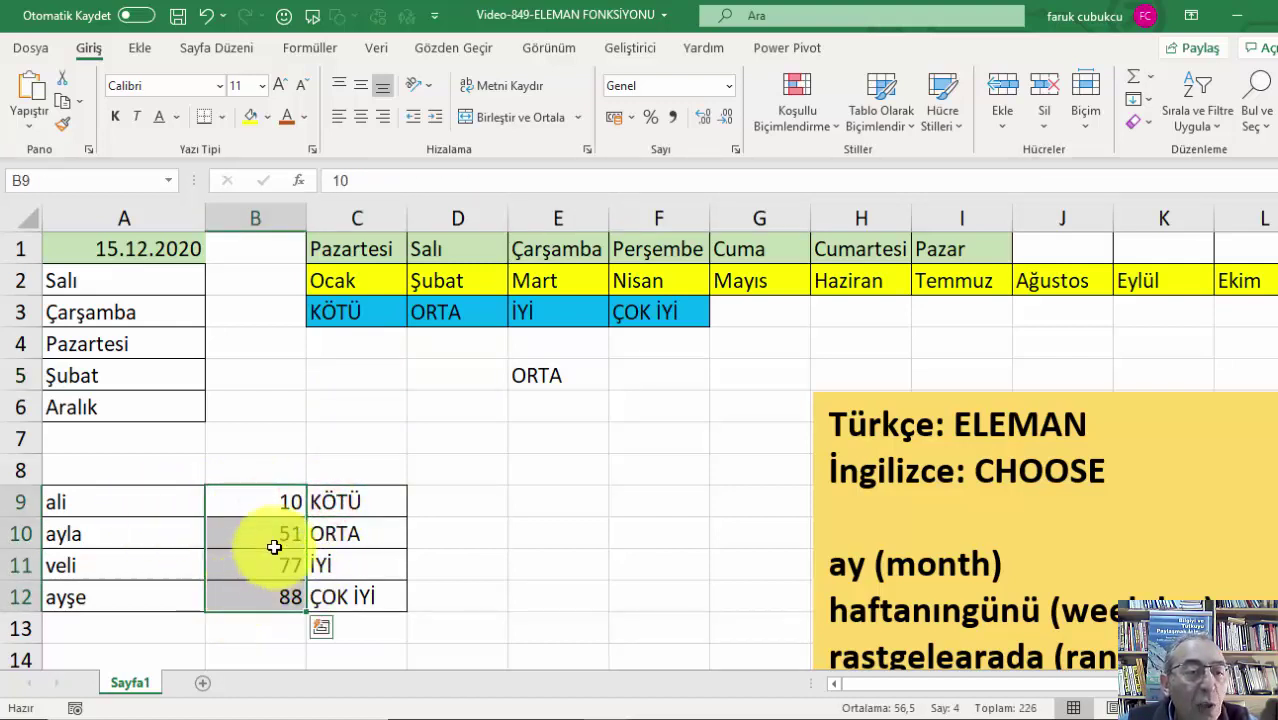
{"action": "left_click", "coordinate": [337, 500]}
{"action": "mouse_move", "coordinate": [361, 314]}
{"action": "left_mouse_down"}
{"action": "mouse_move", "coordinate": [735, 314]}
{"action": "mouse_move", "coordinate": [684, 314]}
{"action": "left_mouse_up"}
{"action": "left_click", "coordinate": [350, 499]}
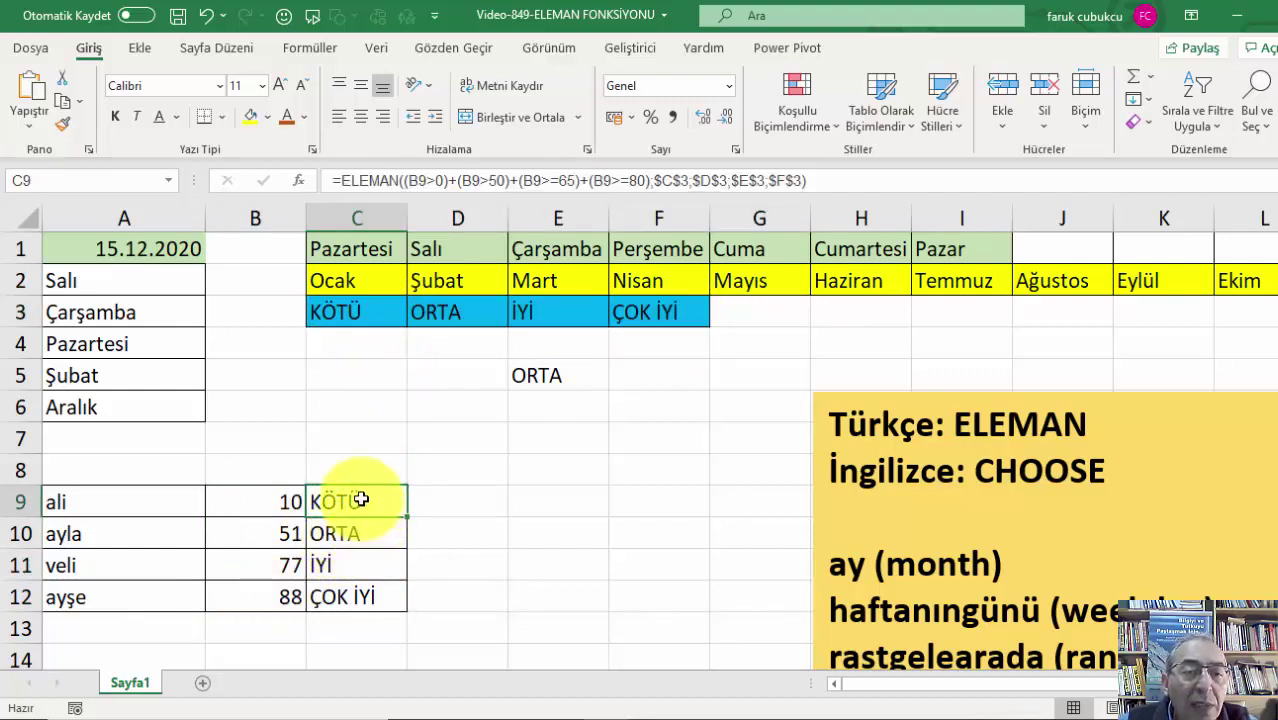
{"action": "double_click", "coordinate": [357, 500]}
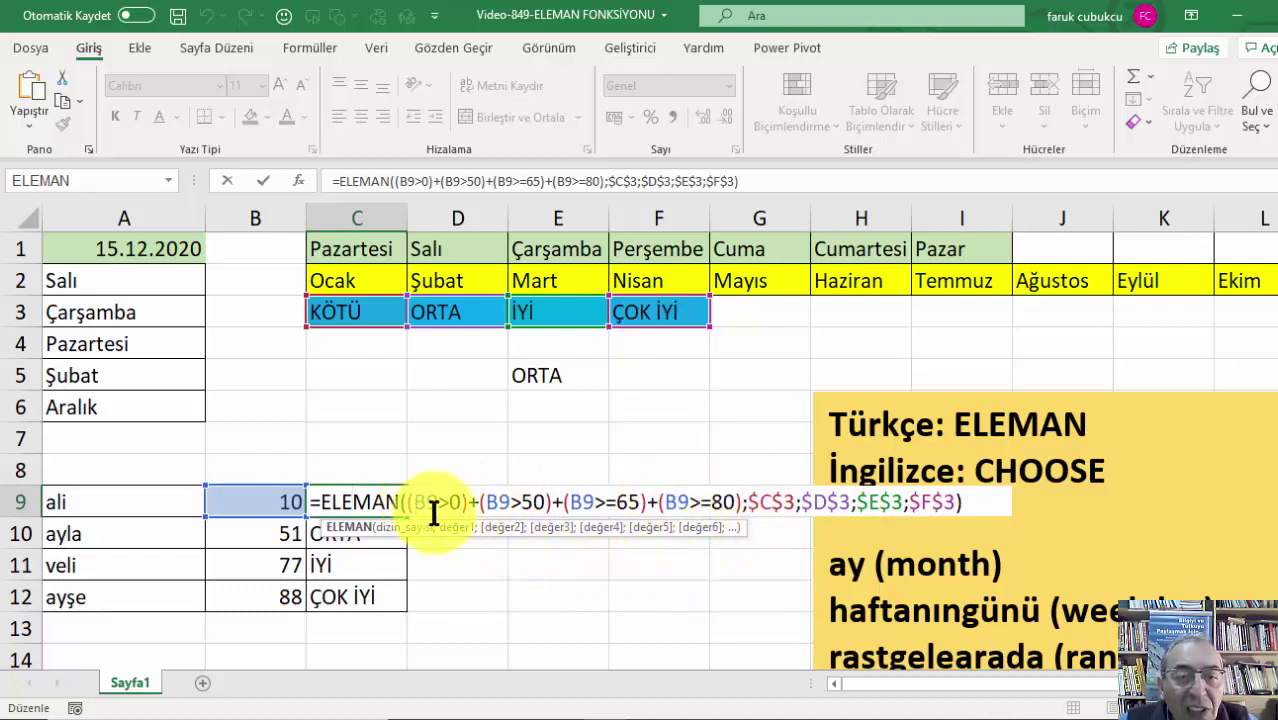
{"action": "left_click_drag", "start_coordinate": [465, 500], "coordinate": [410, 500]}
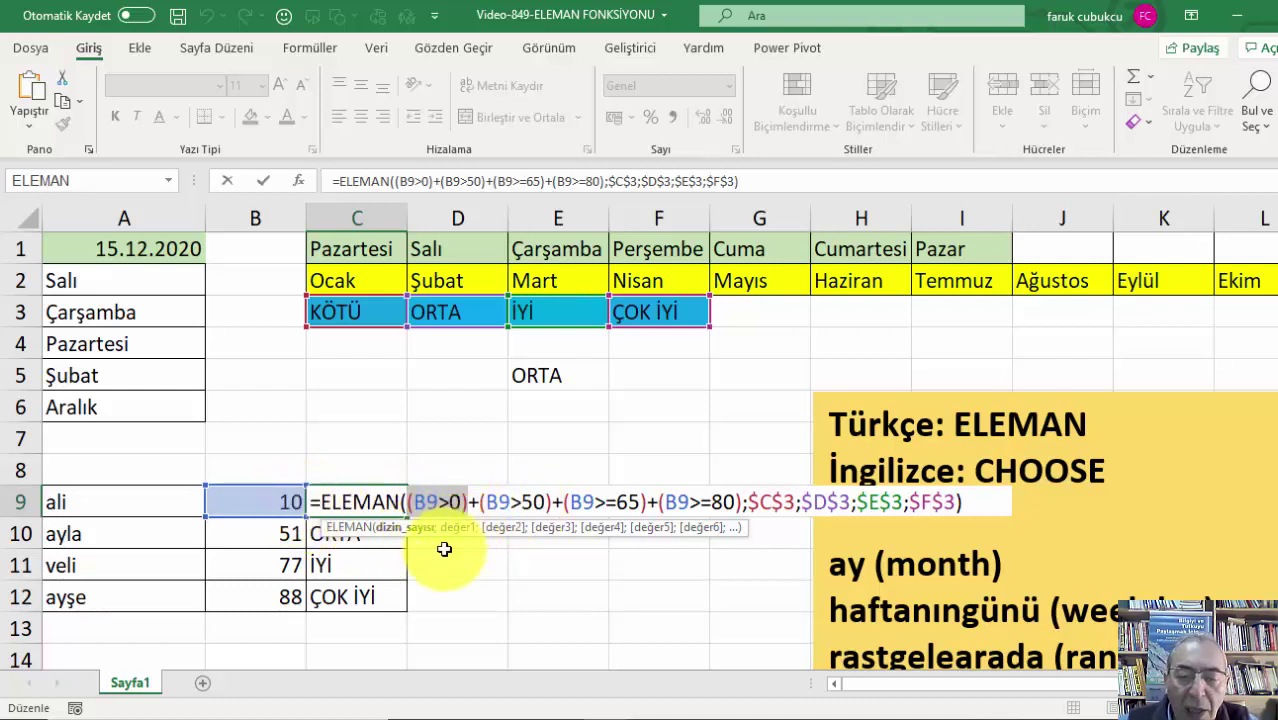
{"action": "key", "text": "Return"}
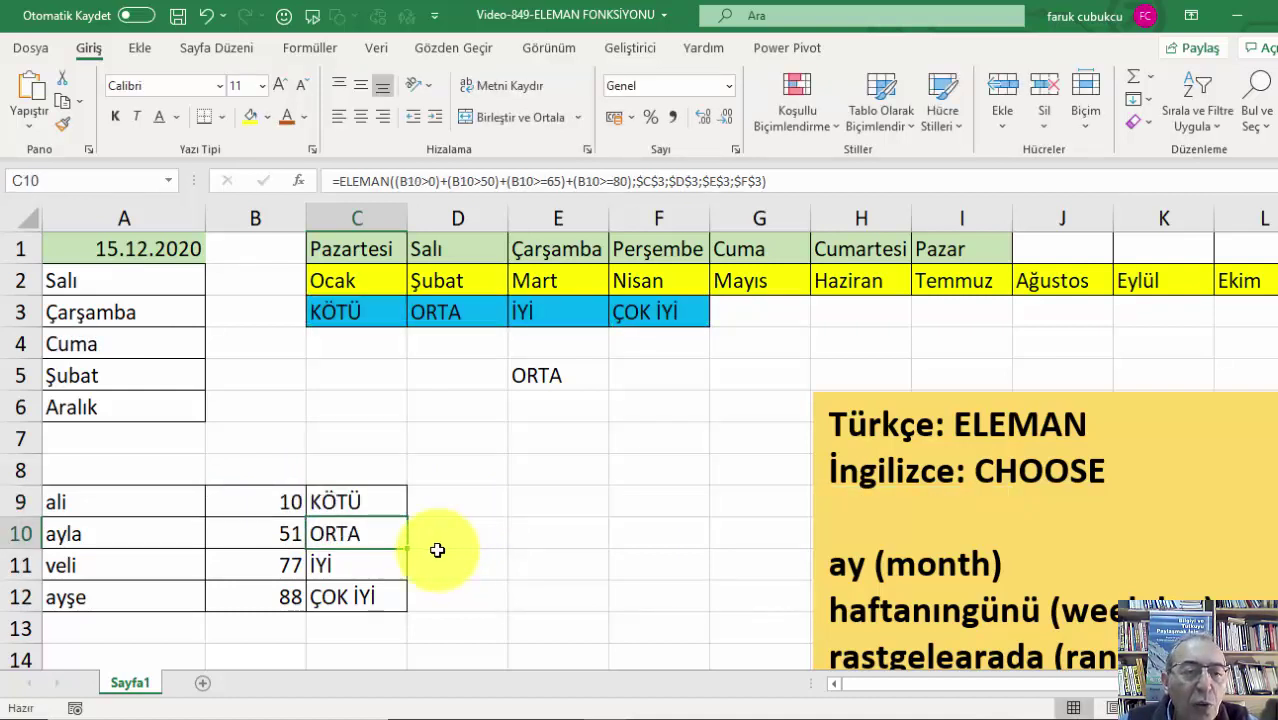
- Enter 66 in B9 and examine the (B9>=65) test in C9's grade formula
{"action": "left_click", "coordinate": [277, 496]}
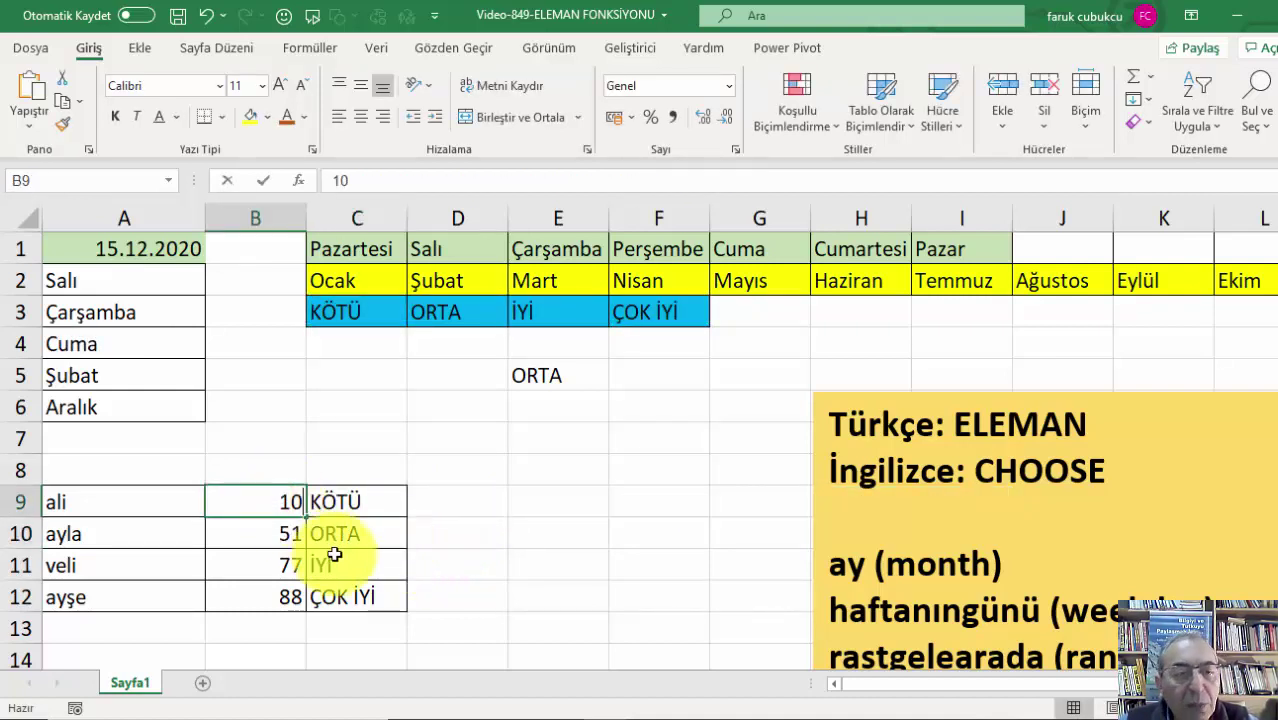
{"action": "type", "text": "66"}
{"action": "key", "text": "Return"}
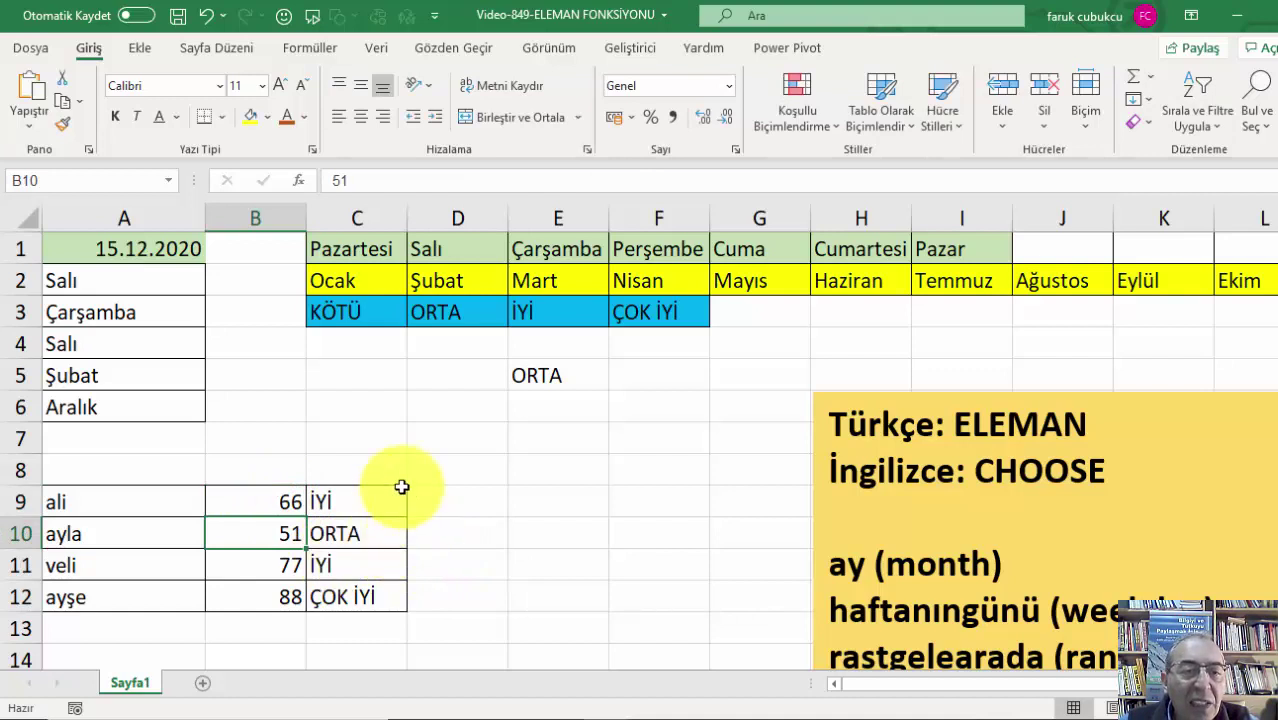
{"action": "double_click", "coordinate": [374, 500]}
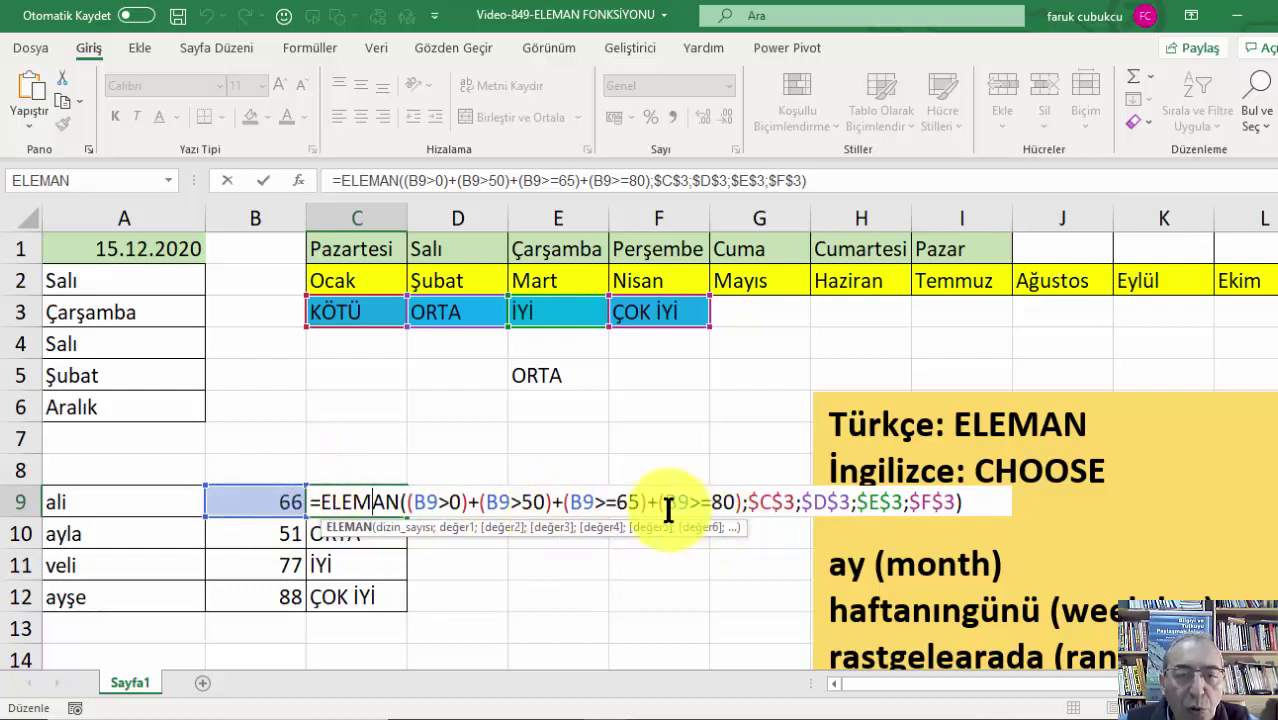
{"action": "left_click_drag", "start_coordinate": [648, 501], "coordinate": [564, 502]}
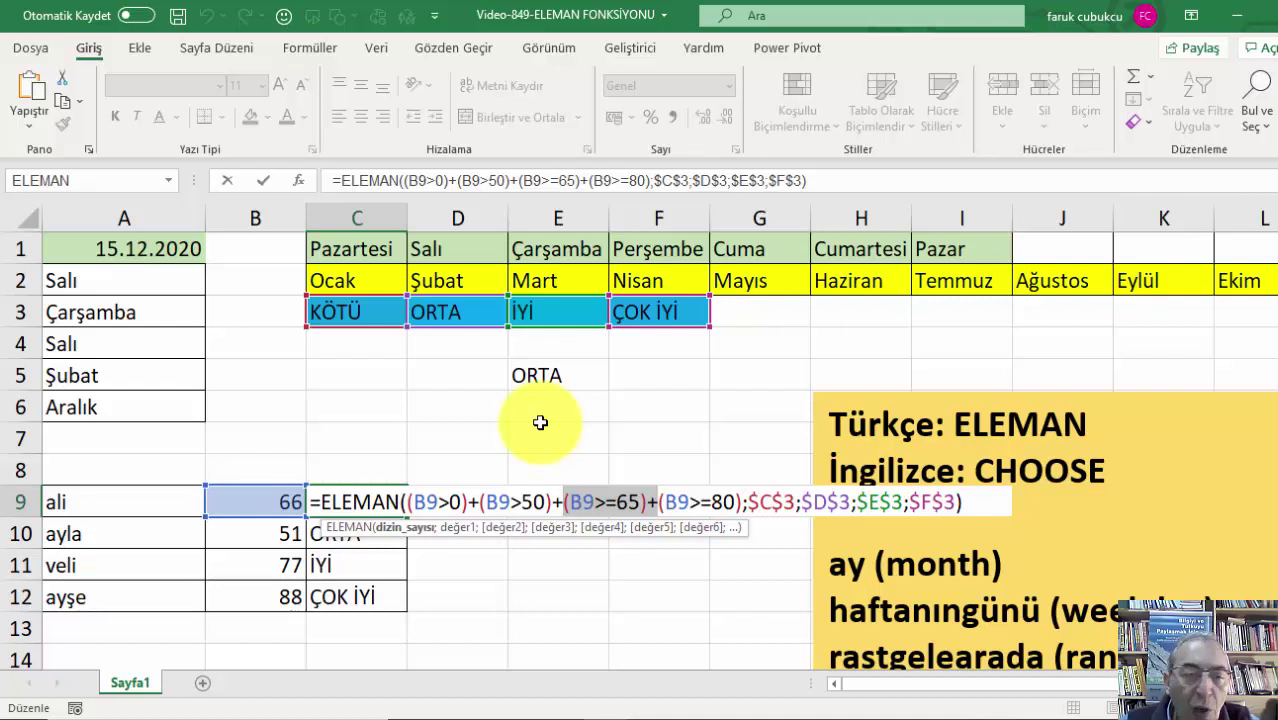
{"action": "key", "text": "Return"}
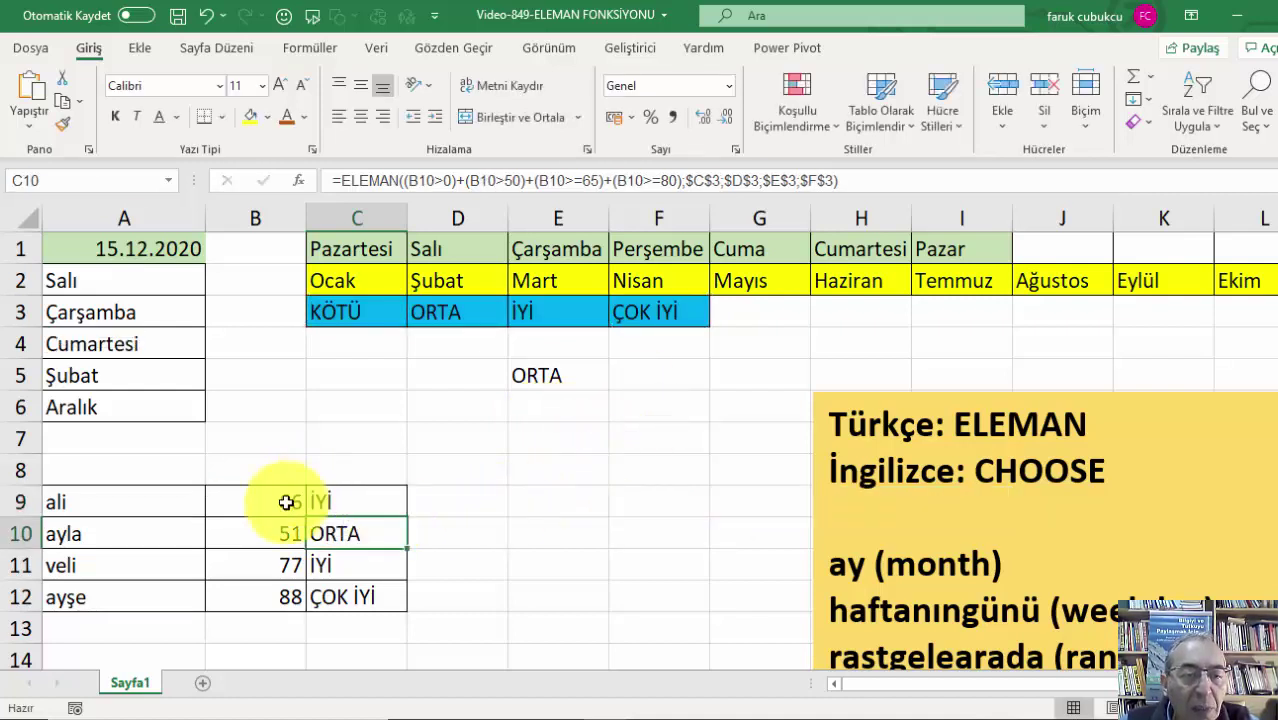
- Change B9 to 64 so C9 reads ORTA, checking the (B9>50) test
{"action": "left_click", "coordinate": [286, 503]}
{"action": "type", "text": "6"}
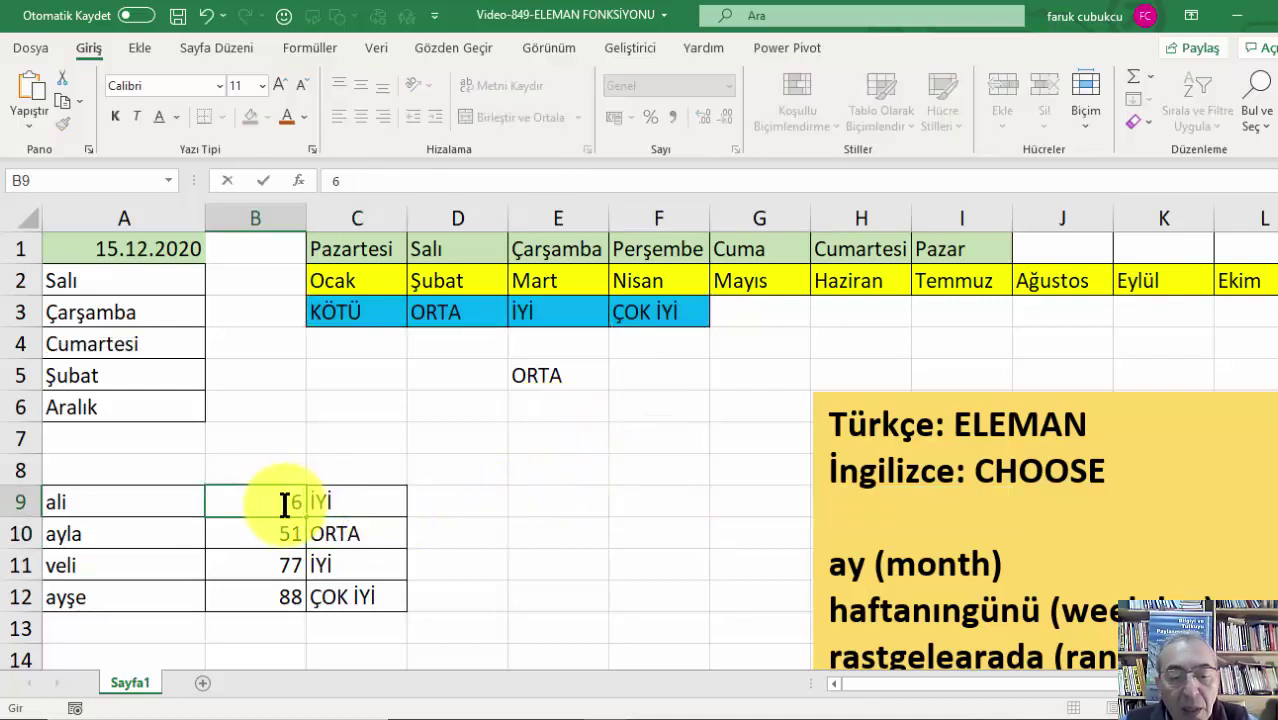
{"action": "key", "text": "Return"}
{"action": "left_click", "coordinate": [388, 498]}
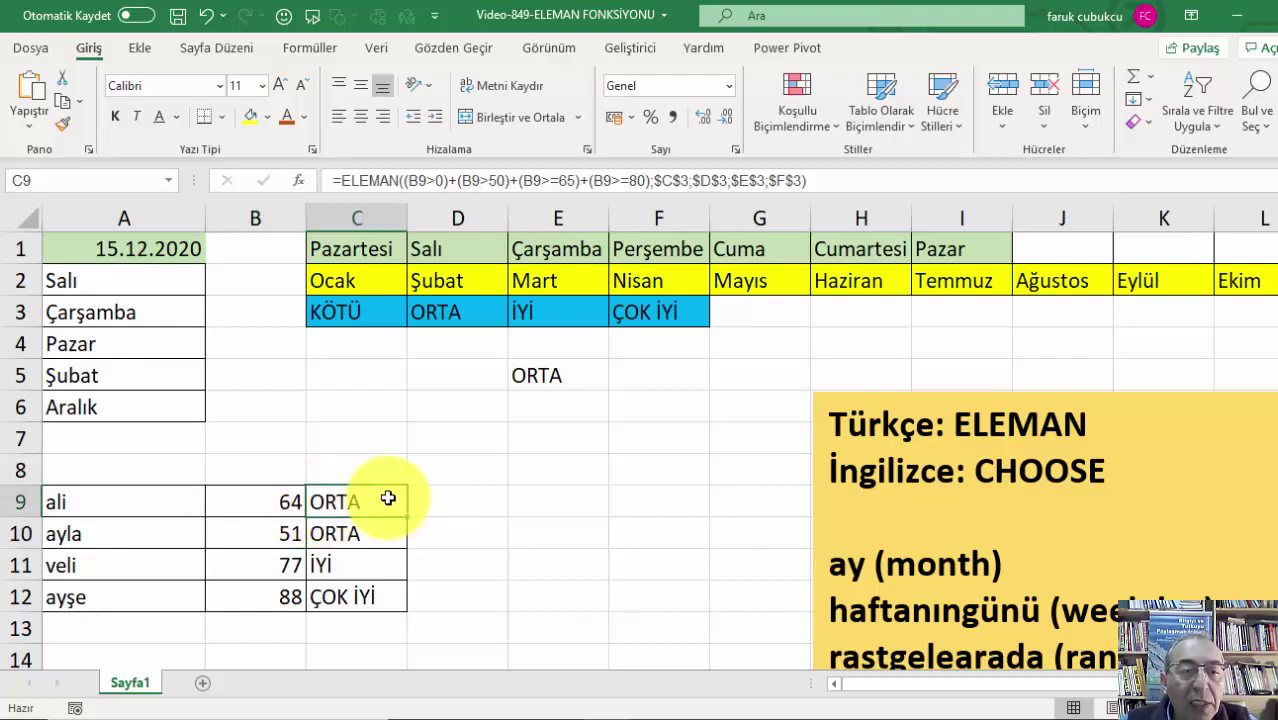
{"action": "double_click", "coordinate": [383, 502]}
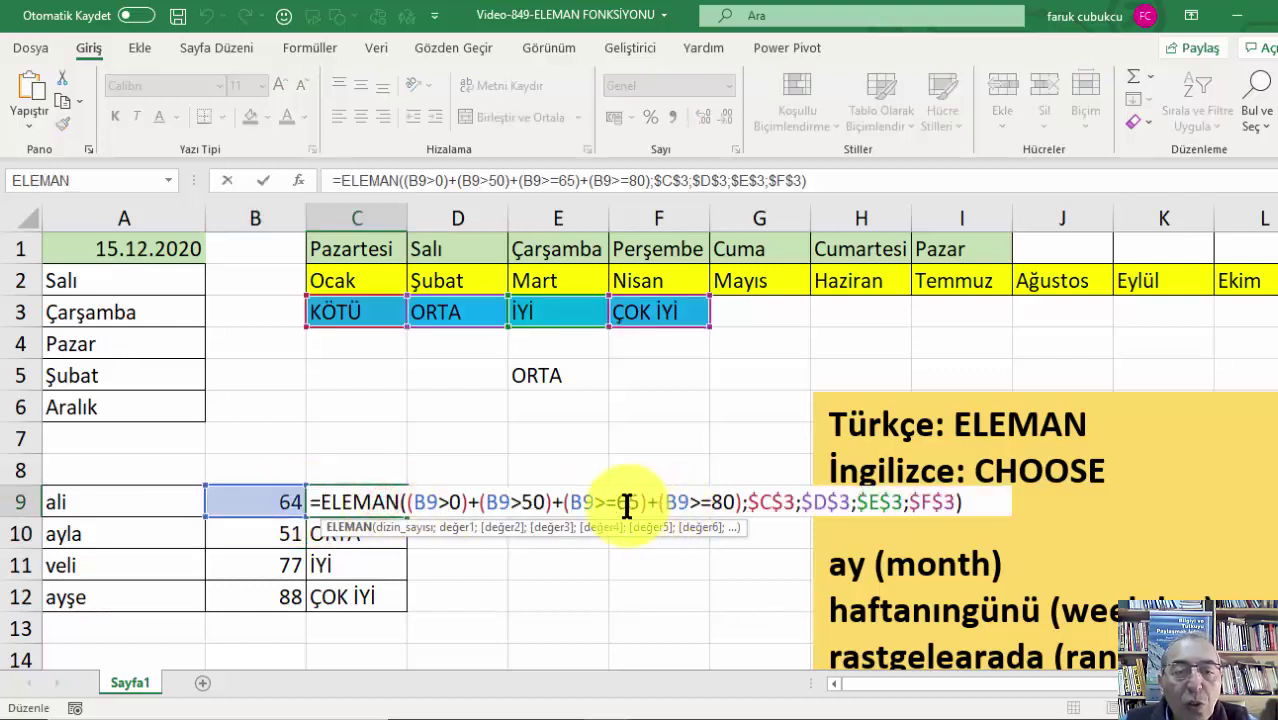
{"action": "left_click", "coordinate": [548, 502]}
{"action": "left_click_drag", "start_coordinate": [463, 495], "coordinate": [474, 493]}
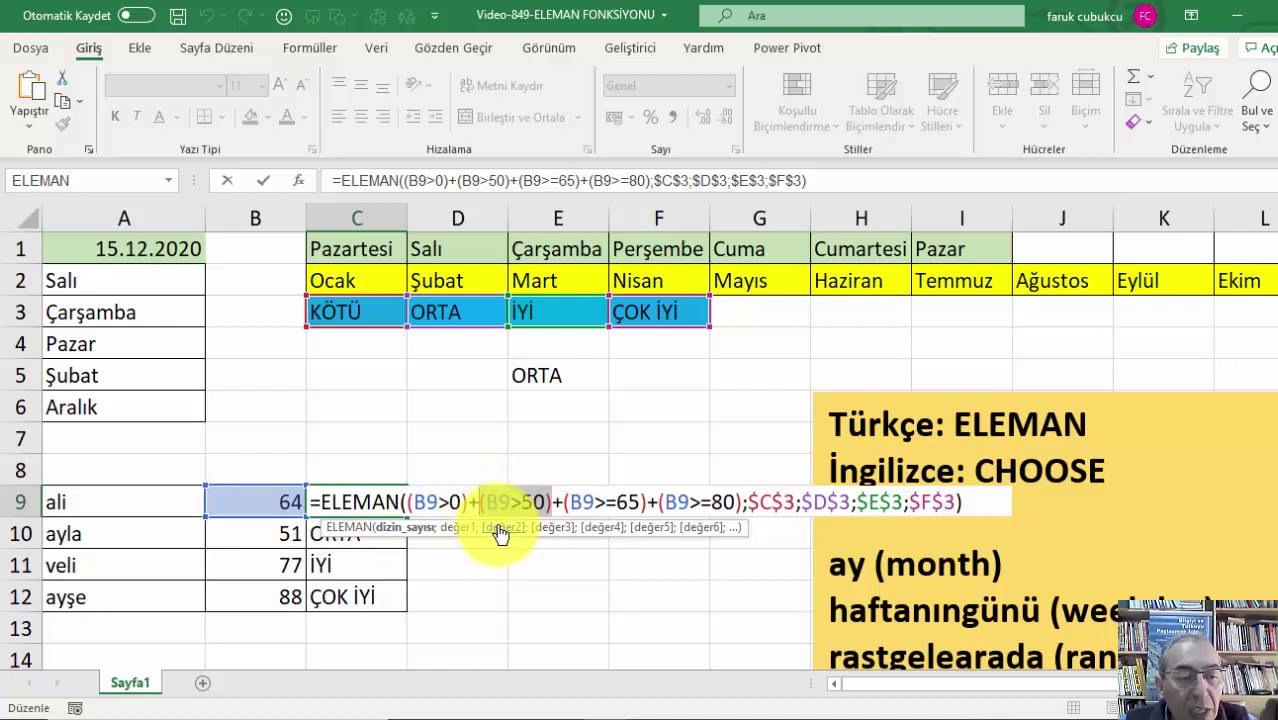
{"action": "key", "text": "Escape"}
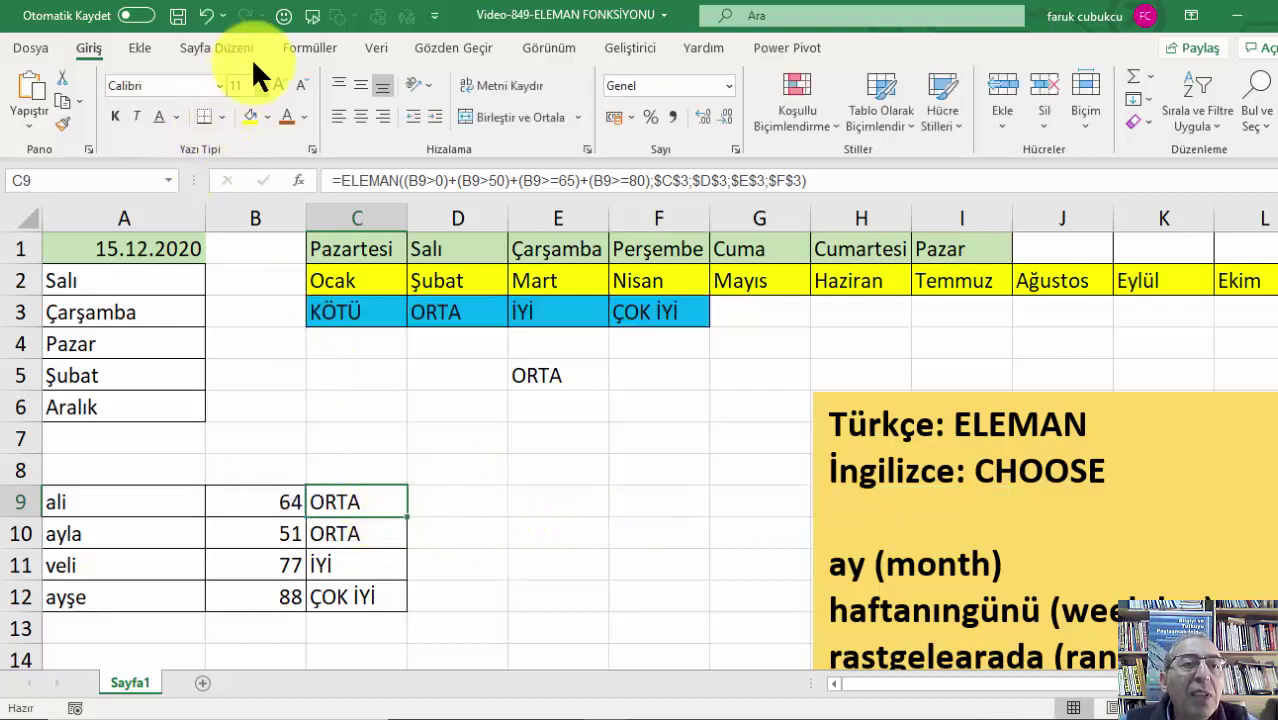
{"action": "left_click", "coordinate": [320, 44]}
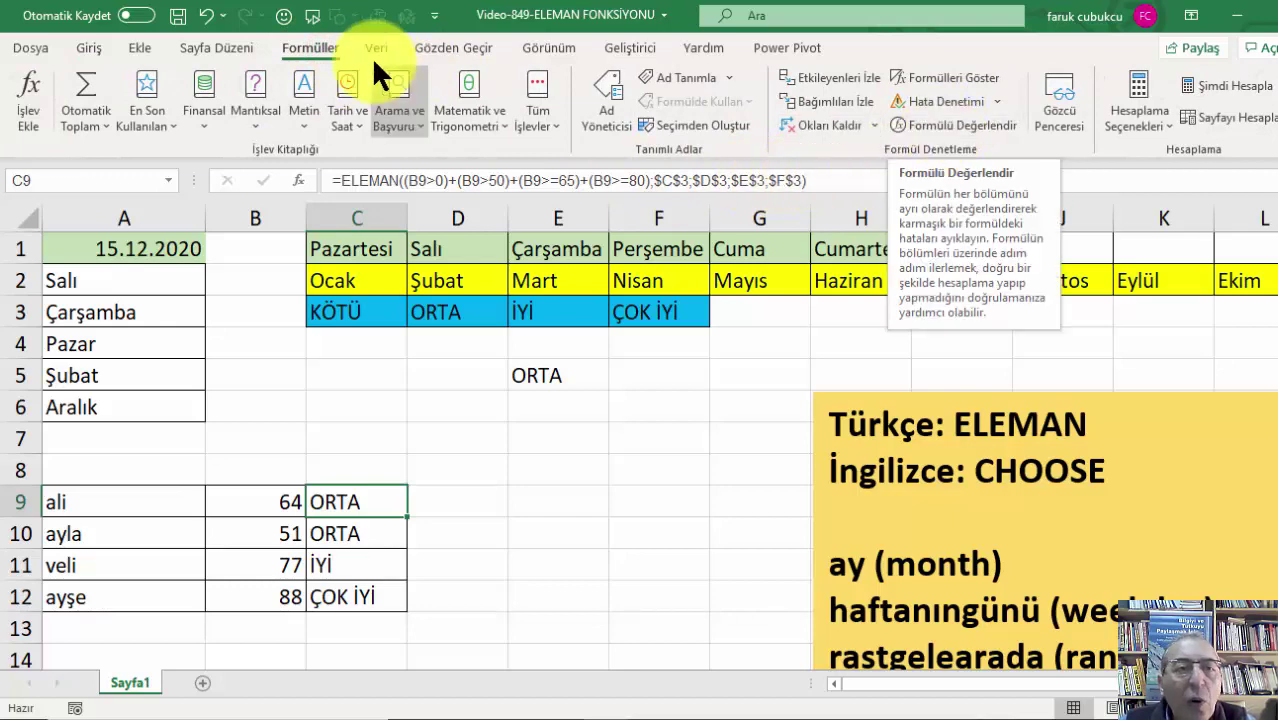
{"action": "left_click", "coordinate": [917, 127]}
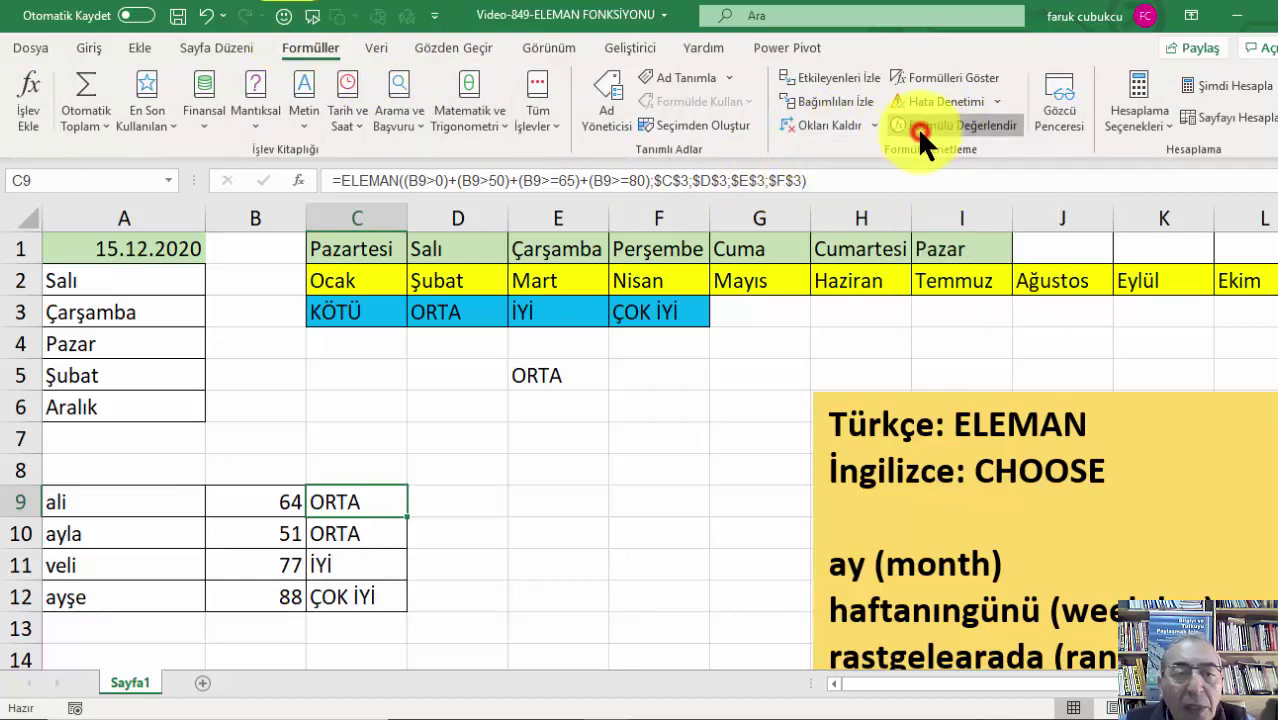
{"action": "left_click", "coordinate": [619, 572]}
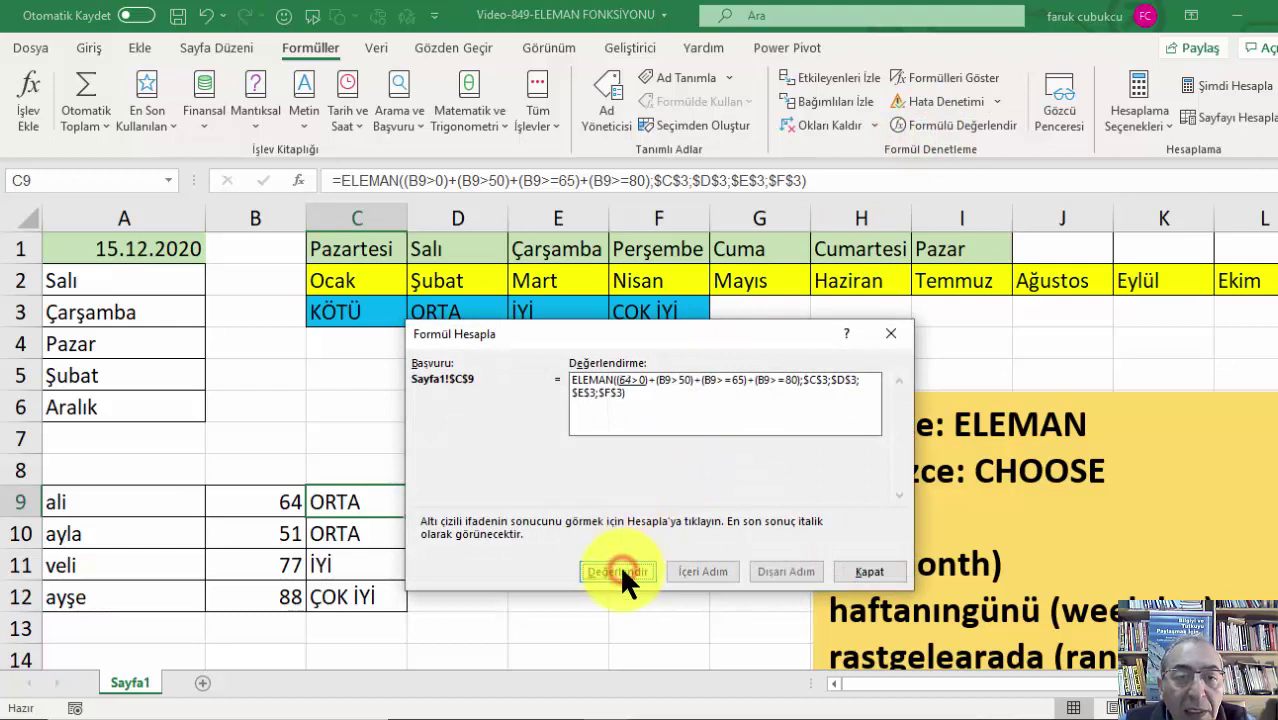
{"action": "left_click_drag", "start_coordinate": [664, 338], "coordinate": [731, 399]}
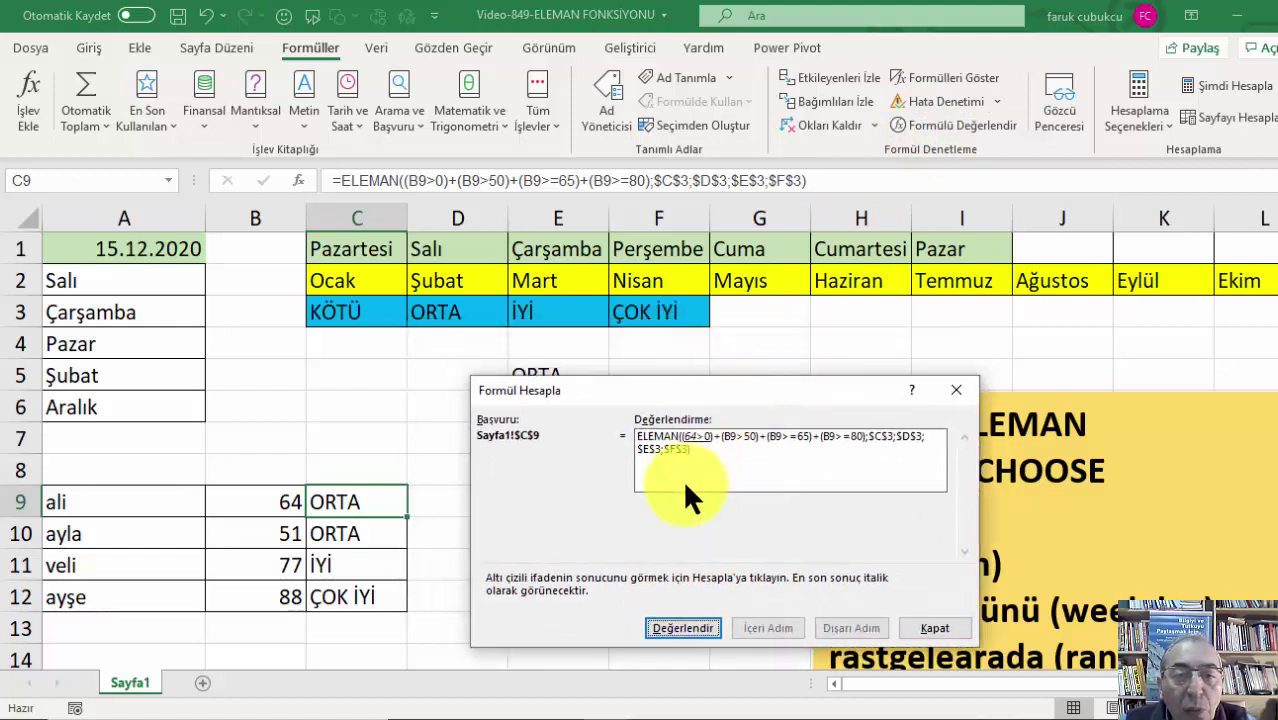
{"action": "left_click", "coordinate": [684, 618]}
{"action": "left_click", "coordinate": [683, 618]}
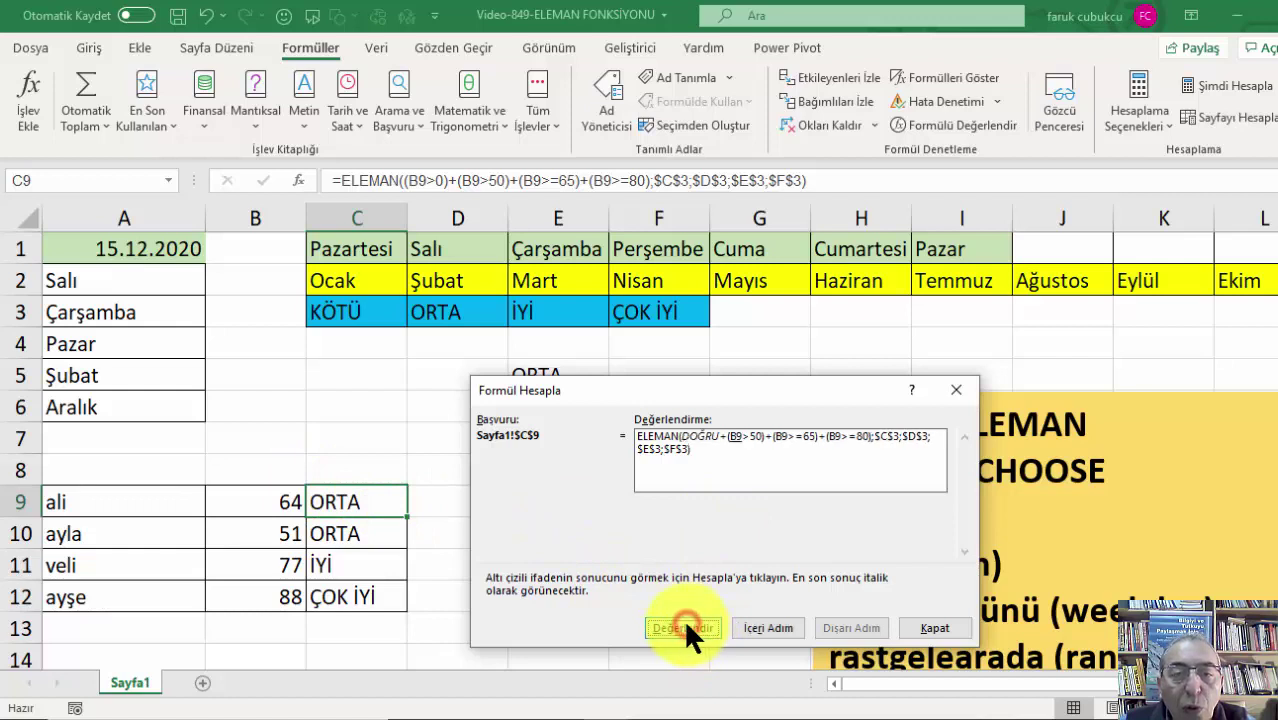
{"action": "left_click", "coordinate": [683, 618]}
{"action": "left_click", "coordinate": [683, 618]}
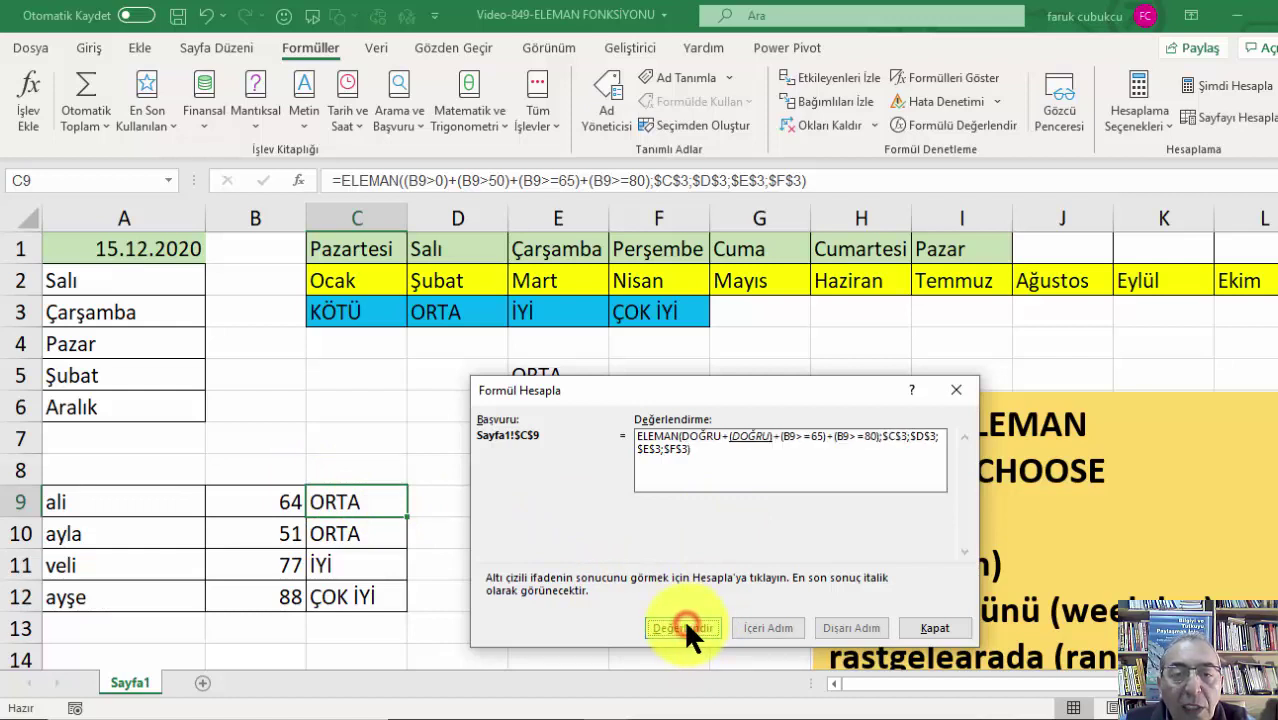
{"action": "left_click", "coordinate": [683, 618]}
{"action": "left_click", "coordinate": [683, 618]}
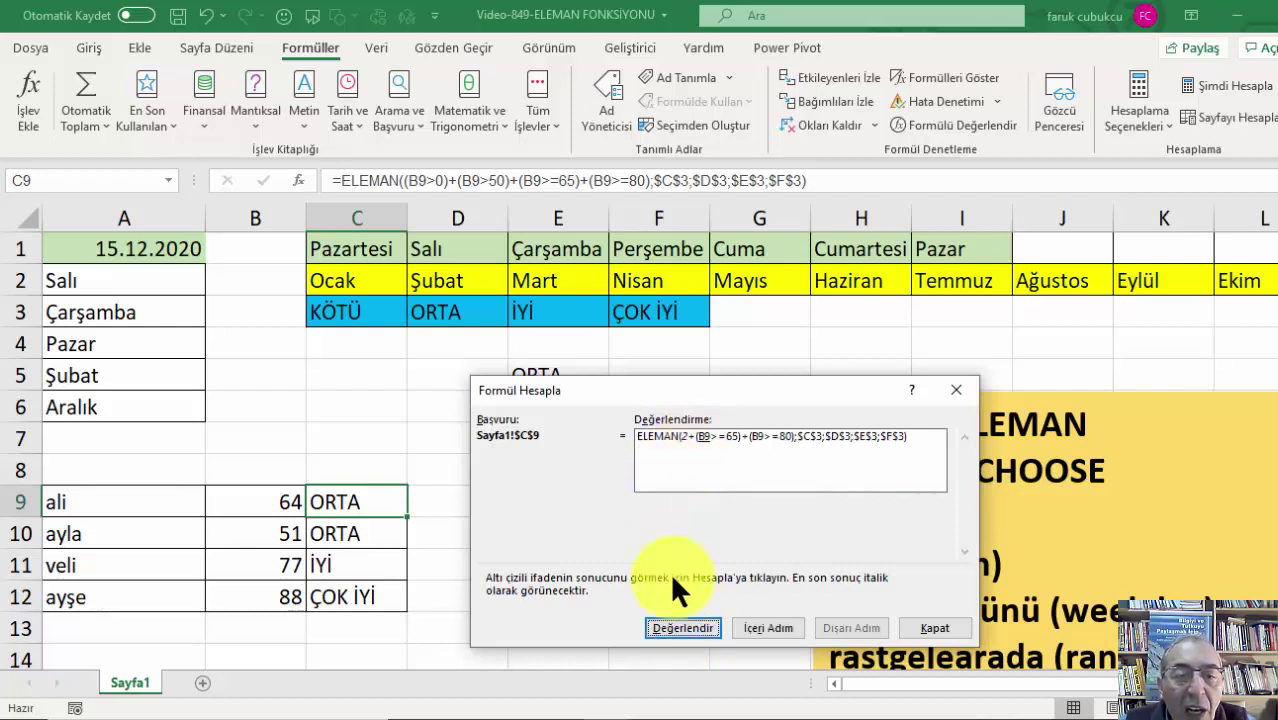
{"action": "left_click", "coordinate": [676, 622]}
{"action": "left_click", "coordinate": [675, 626]}
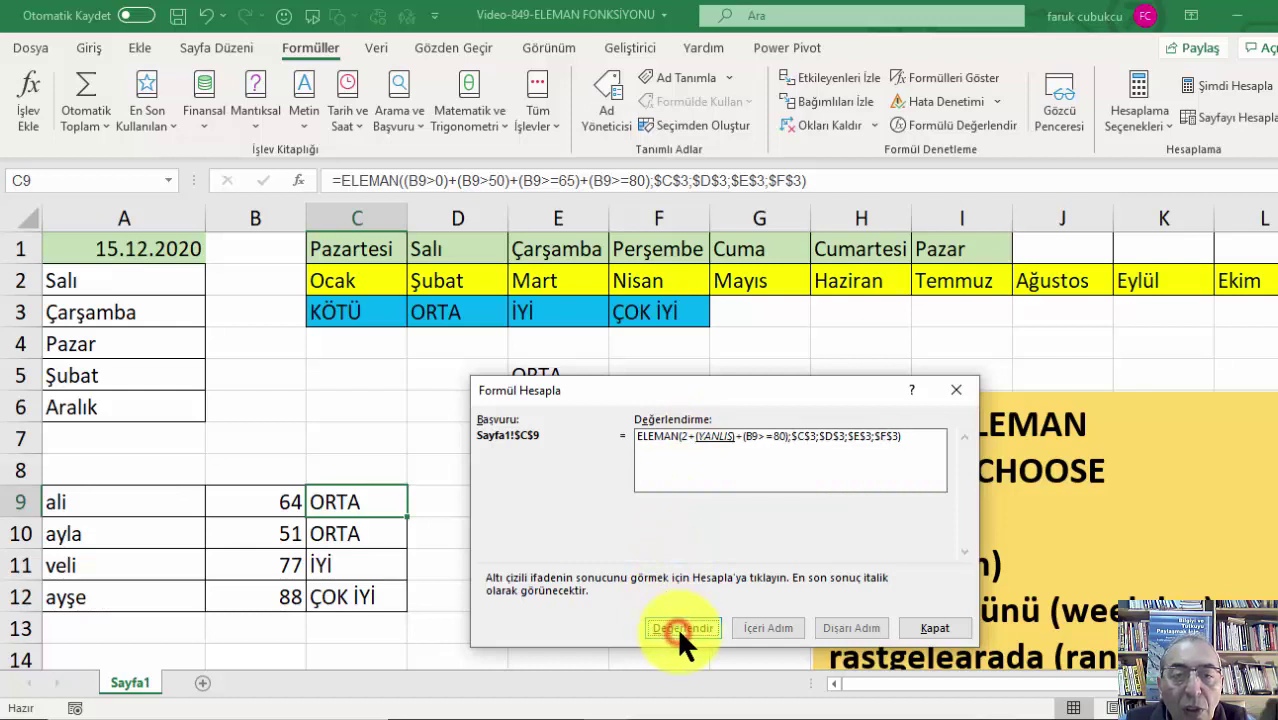
{"action": "left_click", "coordinate": [676, 626]}
{"action": "left_click", "coordinate": [677, 625]}
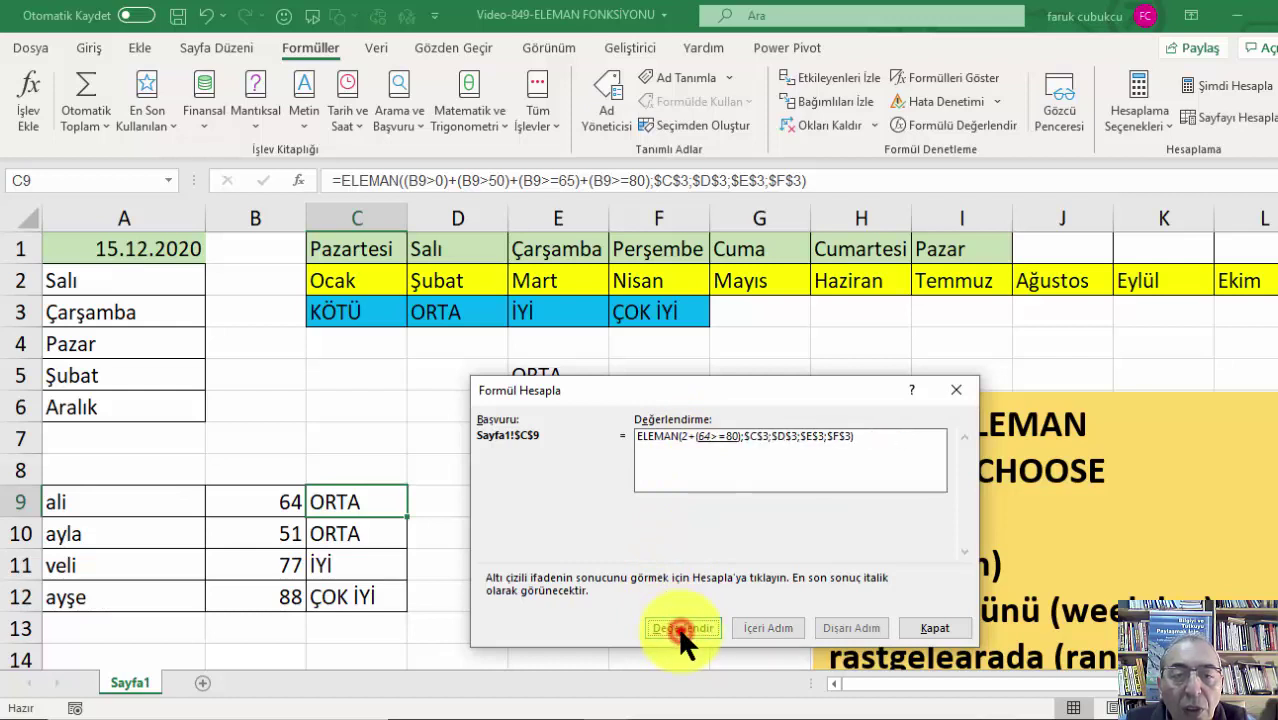
{"action": "left_click", "coordinate": [677, 625]}
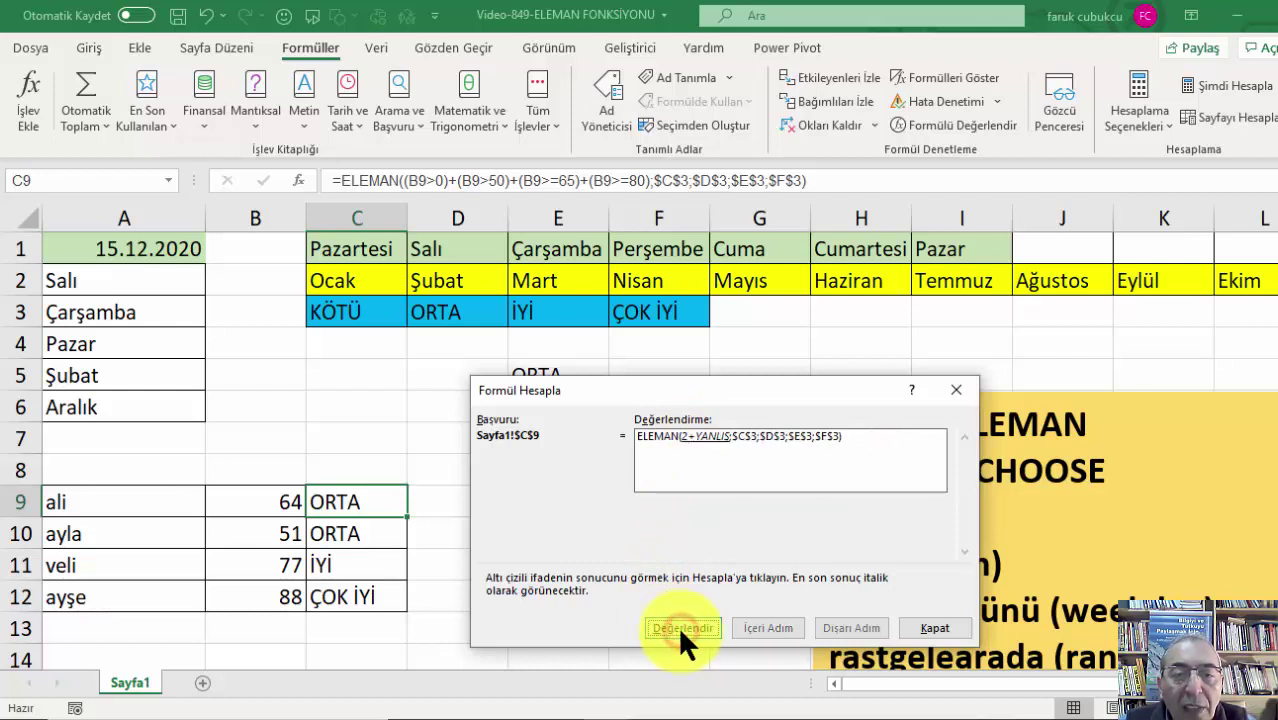
{"action": "left_click", "coordinate": [677, 625]}
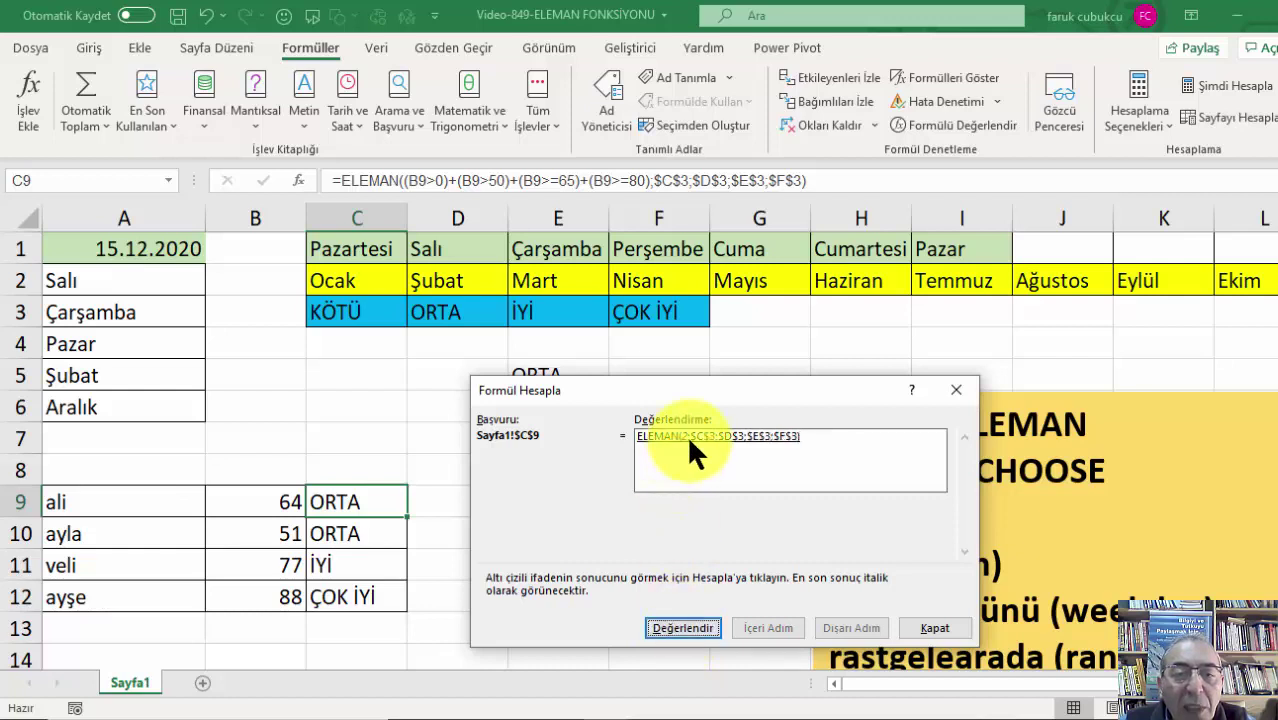
{"action": "left_click", "coordinate": [790, 714]}
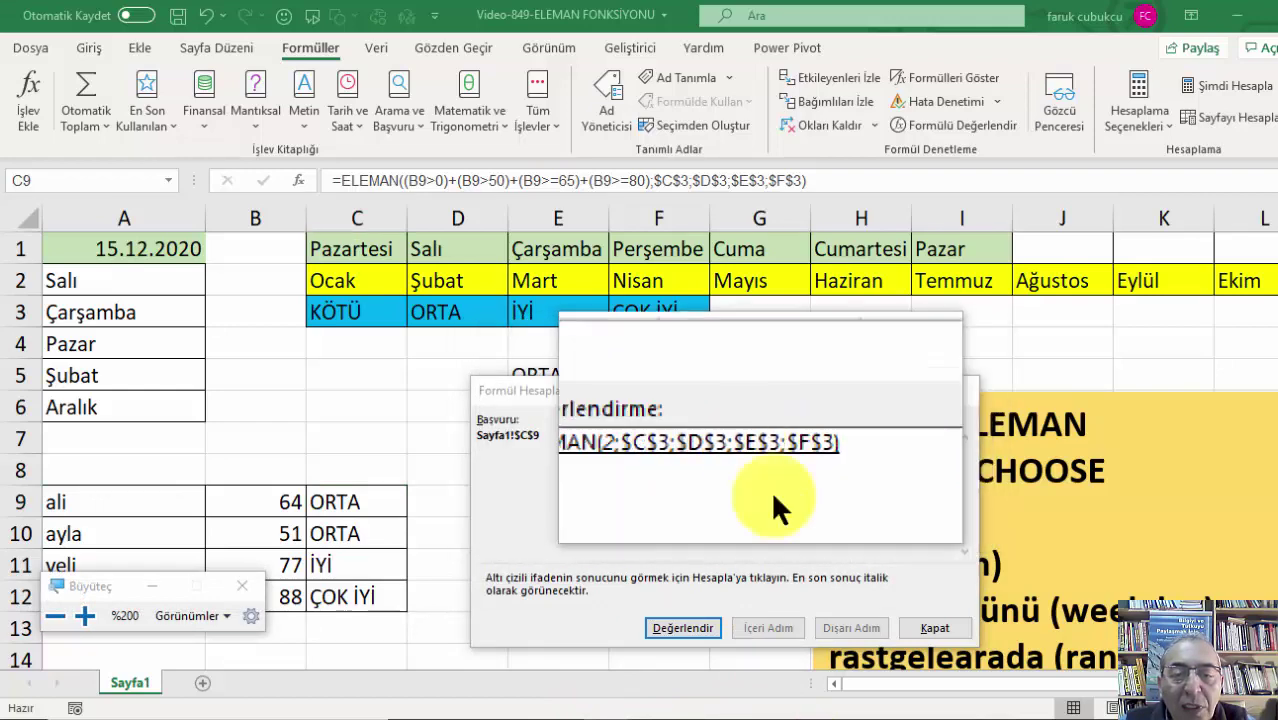
{"action": "left_click", "coordinate": [938, 628]}
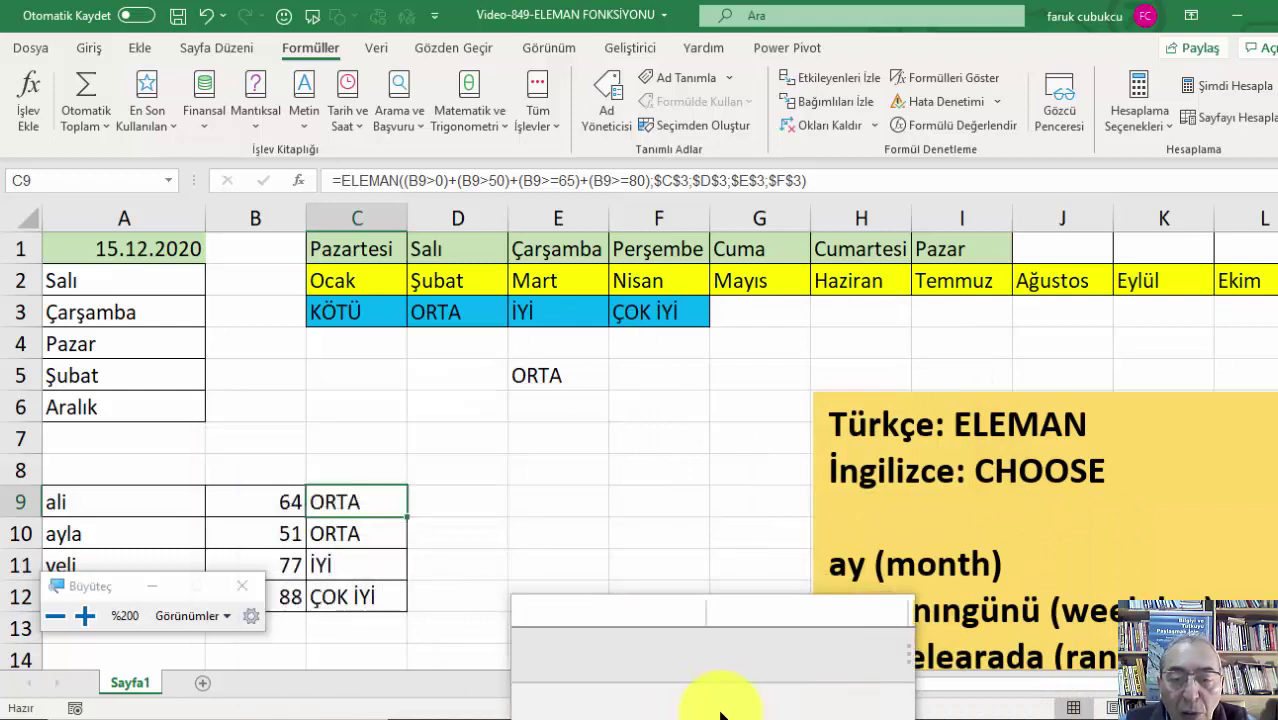
{"action": "left_click", "coordinate": [242, 586]}
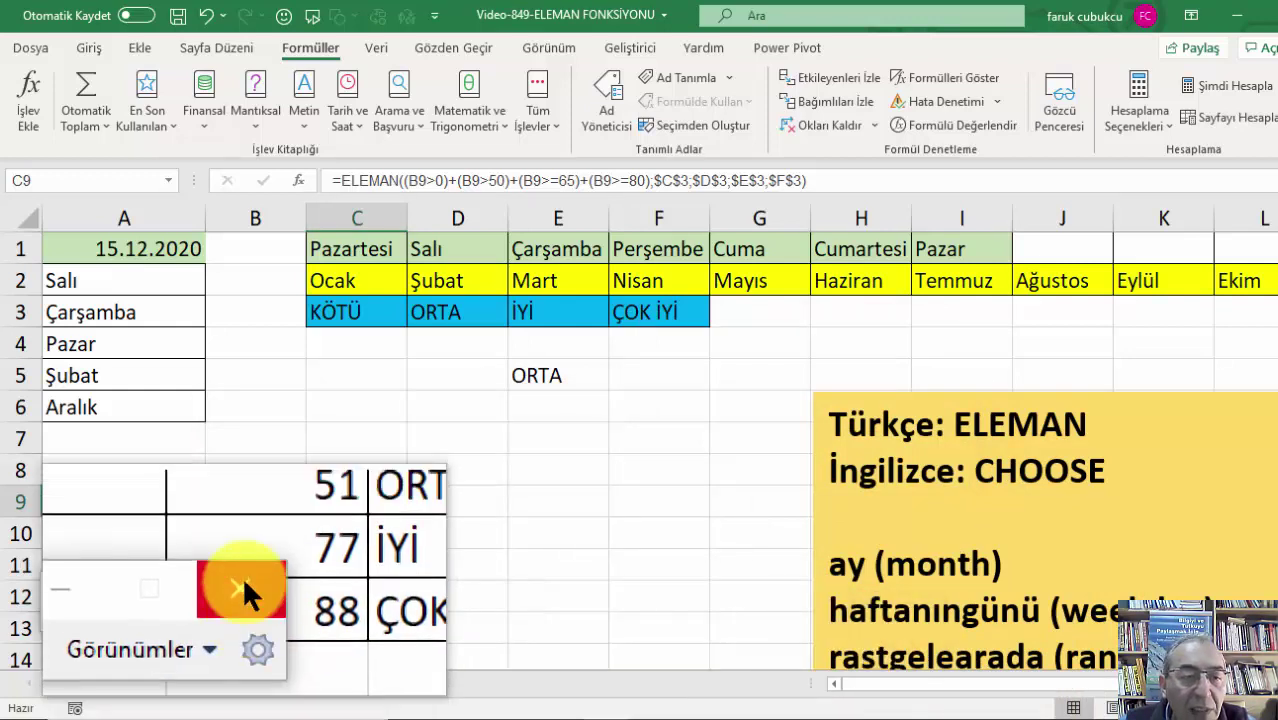
- Fill C9's grade formula down to C12 and set B12's score to 22
{"action": "left_click", "coordinate": [550, 493]}
{"action": "left_click", "coordinate": [386, 495]}
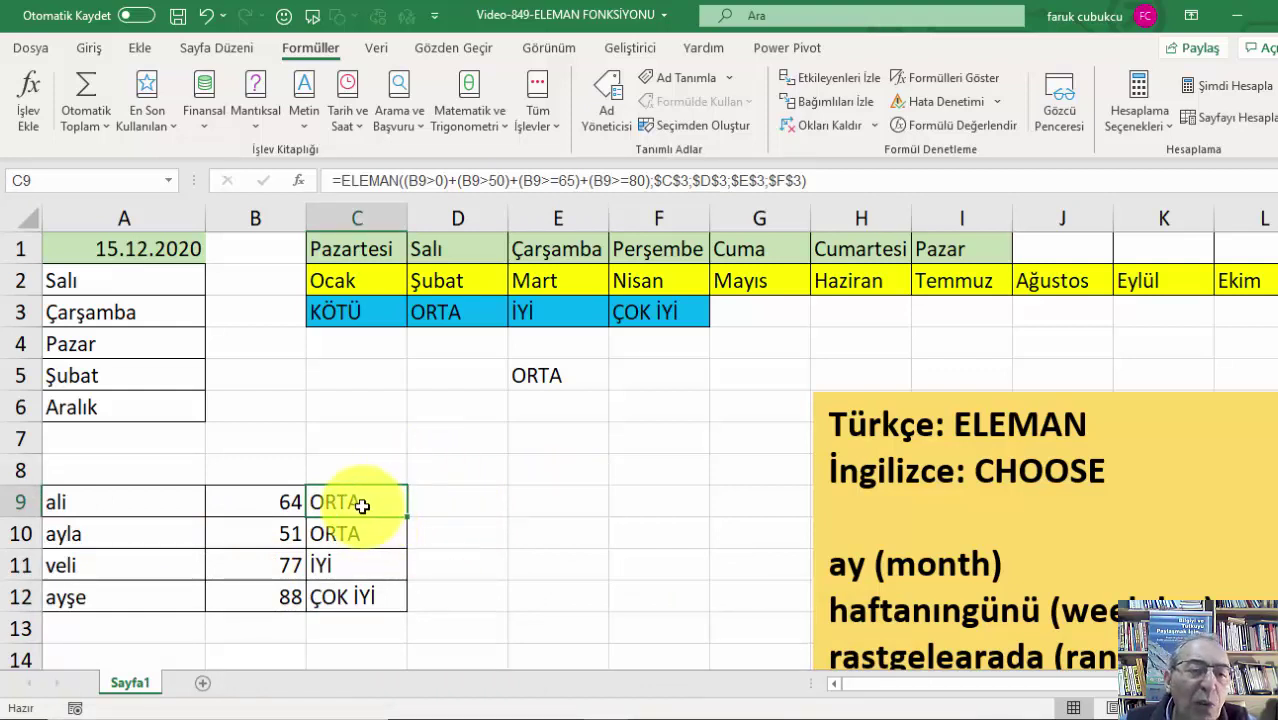
{"action": "left_click_drag", "start_coordinate": [406, 517], "coordinate": [386, 600]}
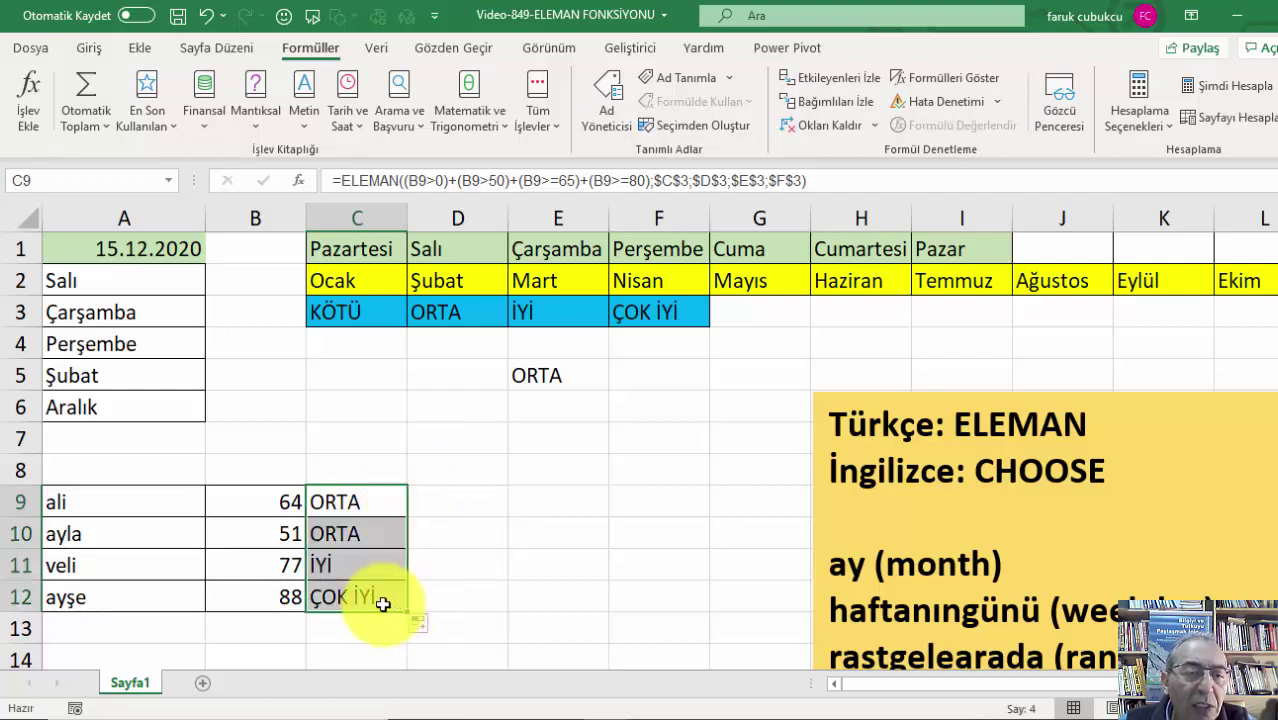
{"action": "left_click", "coordinate": [272, 594]}
{"action": "type", "text": "2"}
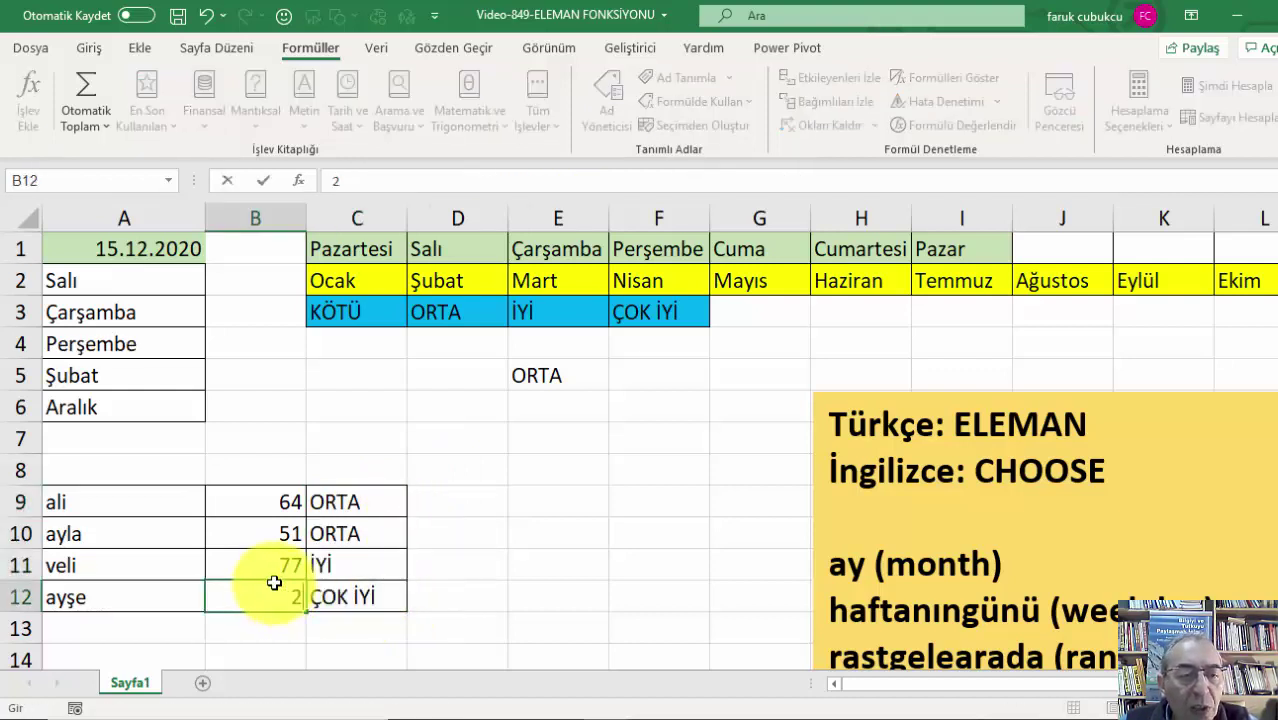
{"action": "type", "text": "2"}
{"action": "key", "text": "Return"}
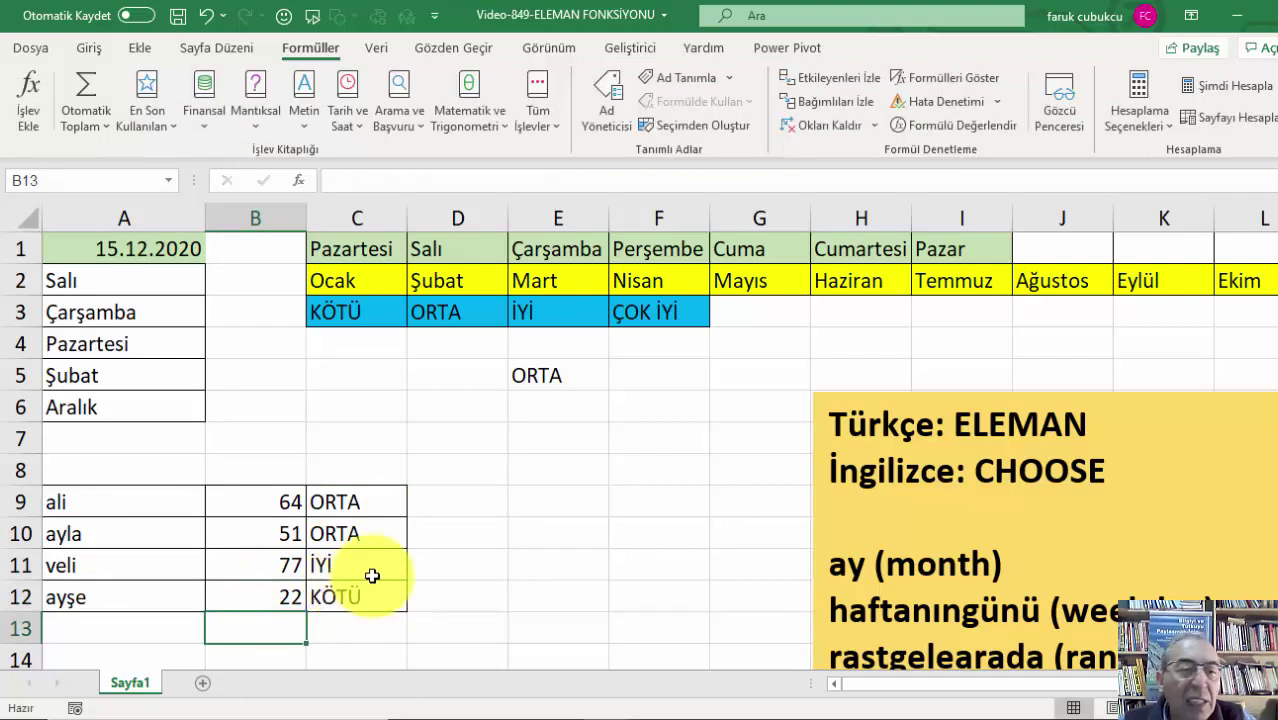
- Inspect C9's formula, highlighting the summed comparisons that form the index
{"action": "left_click", "coordinate": [345, 565]}
{"action": "left_click", "coordinate": [358, 505]}
{"action": "double_click", "coordinate": [358, 505]}
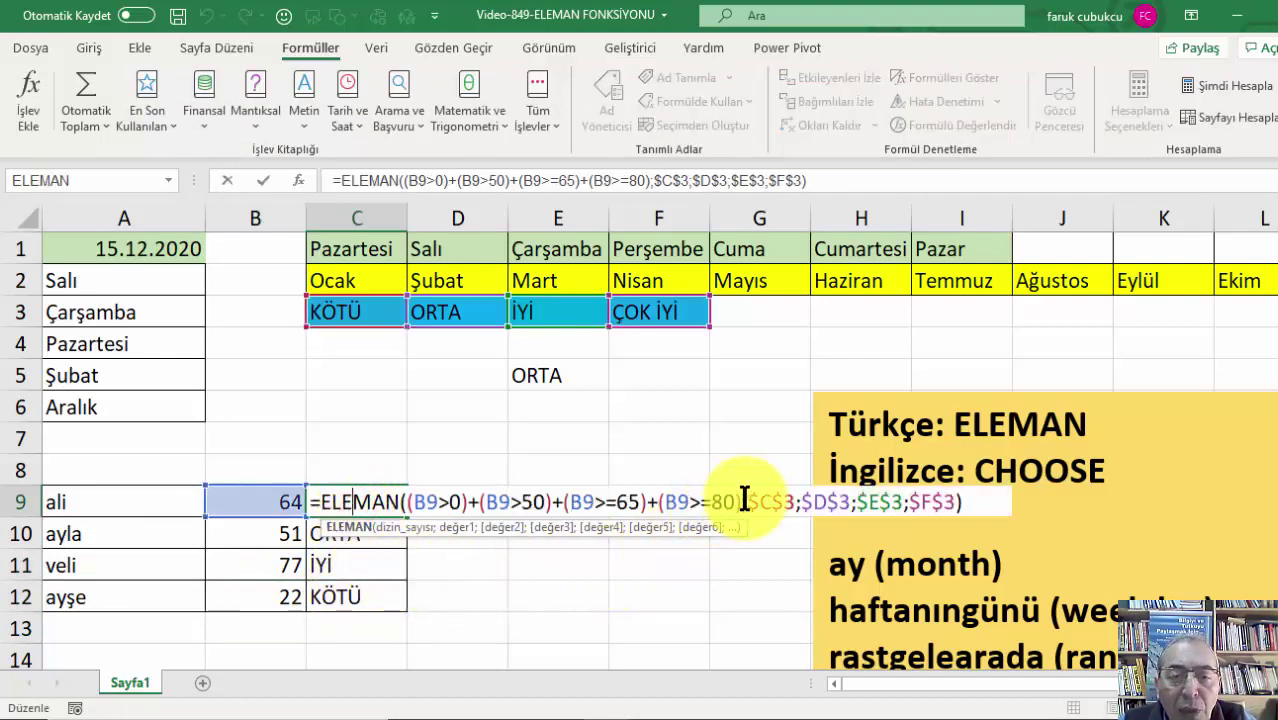
{"action": "left_click_drag", "start_coordinate": [740, 502], "coordinate": [428, 502]}
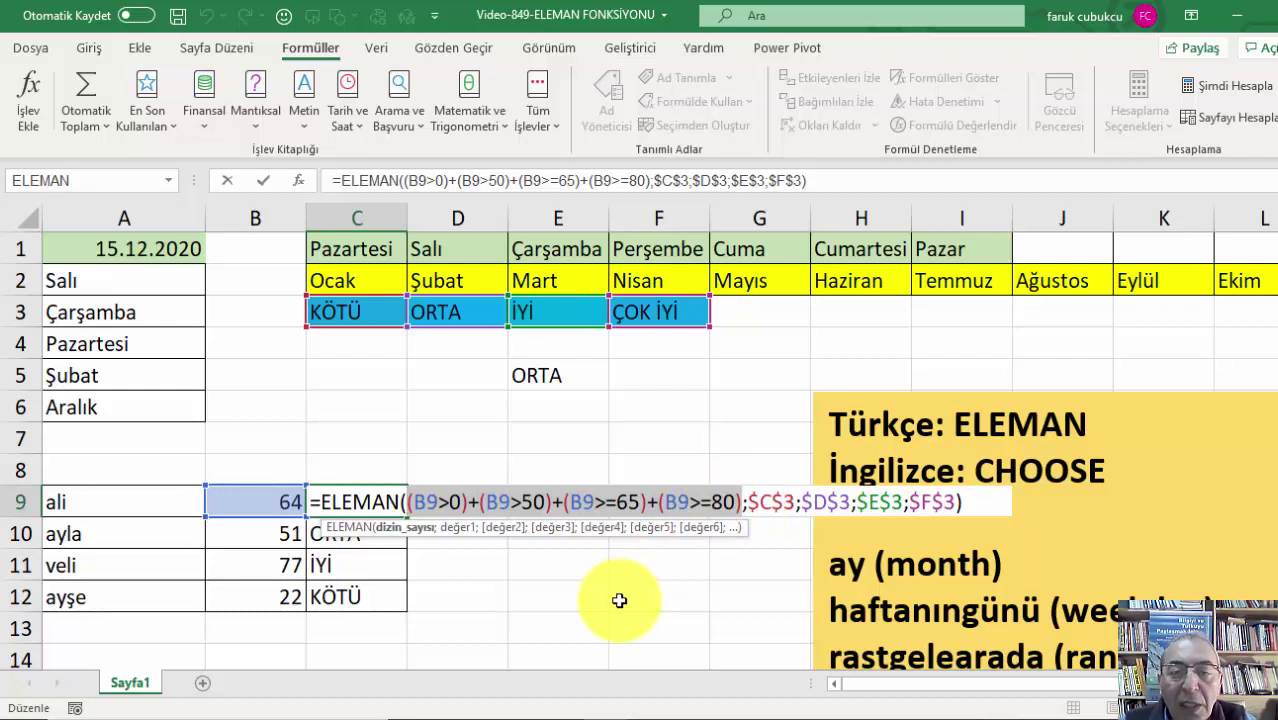
{"action": "key", "text": "Return"}
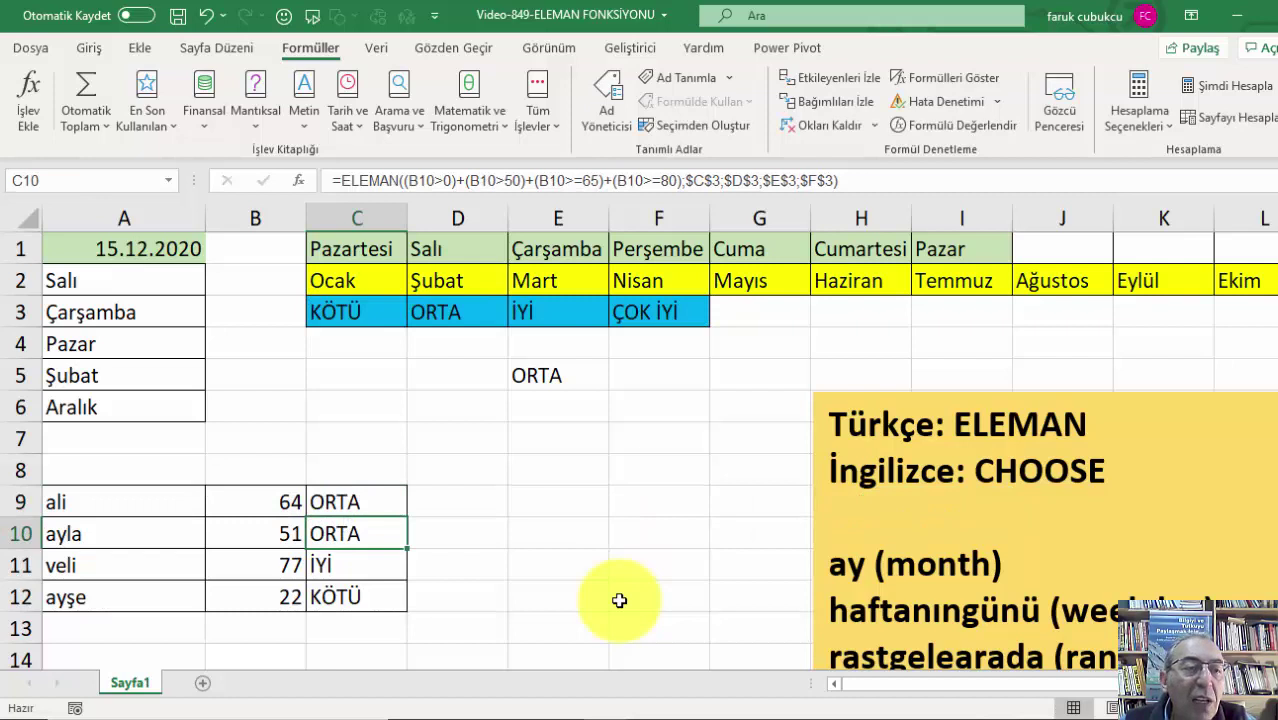
{"action": "left_click", "coordinate": [553, 376]}
{"action": "double_click", "coordinate": [555, 376]}
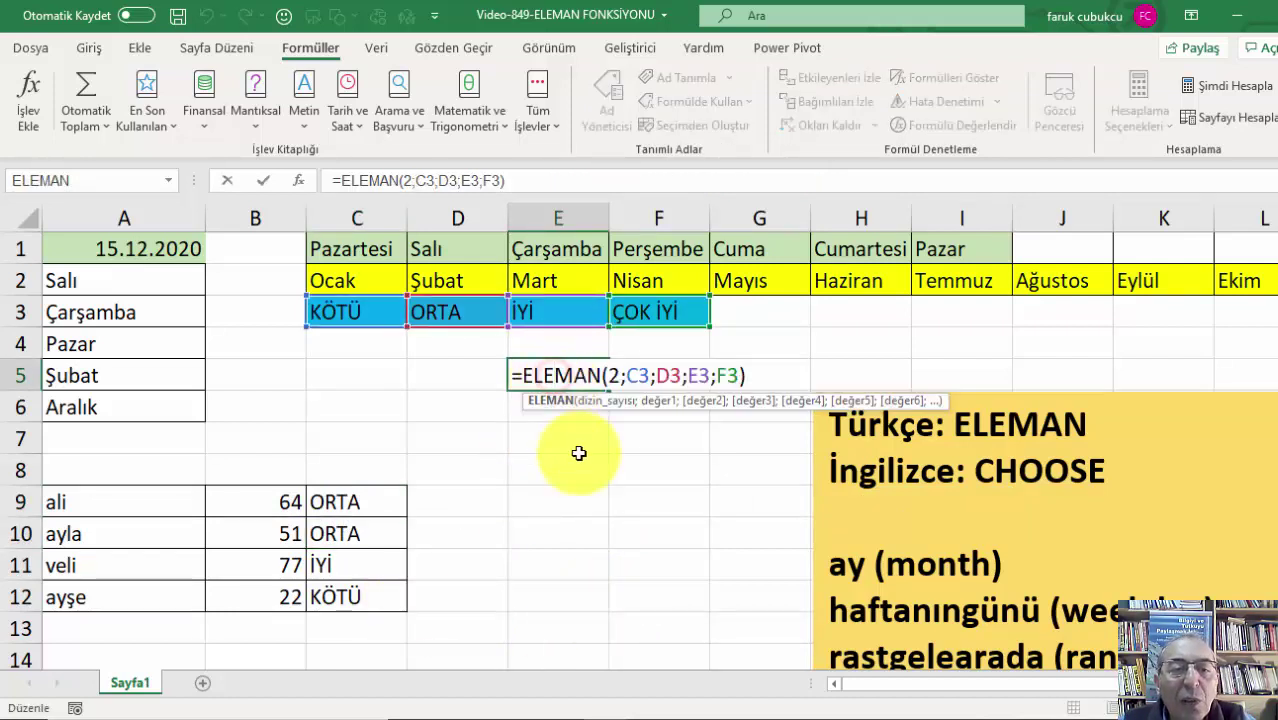
{"action": "key", "text": "Escape"}
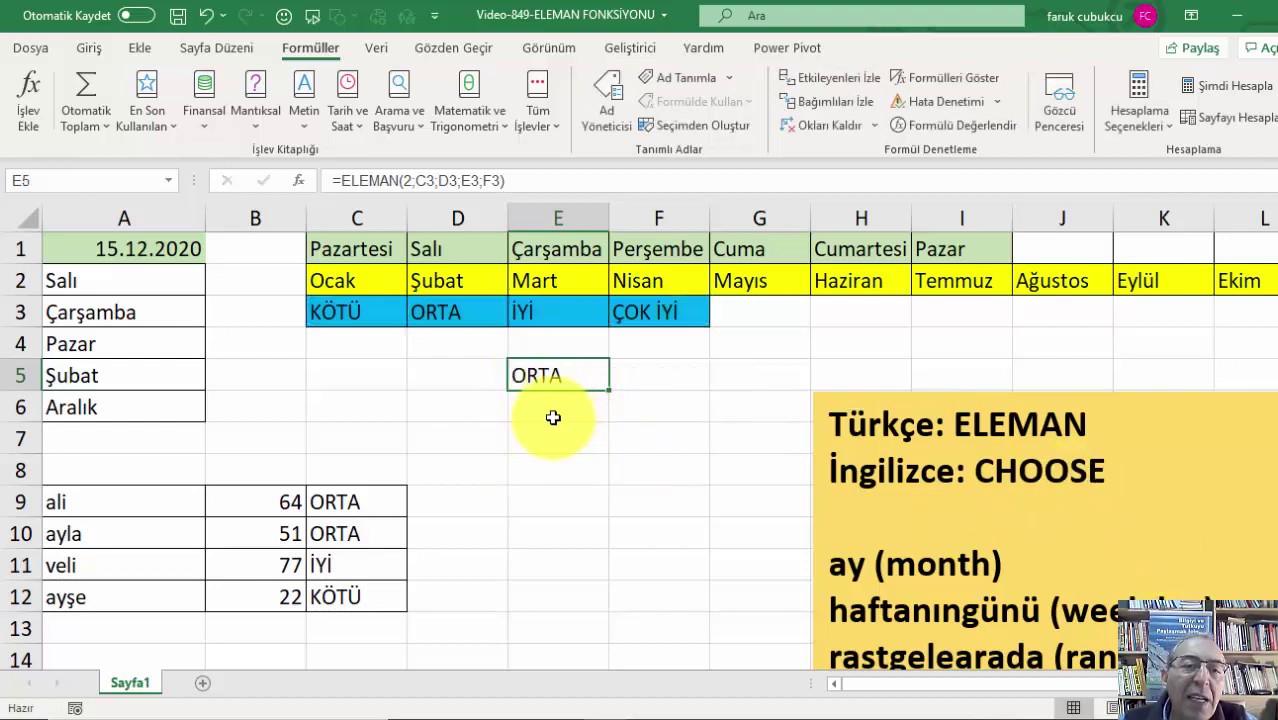
{"action": "left_click", "coordinate": [516, 405]}
{"action": "left_click", "coordinate": [557, 372]}
{"action": "double_click", "coordinate": [555, 374]}
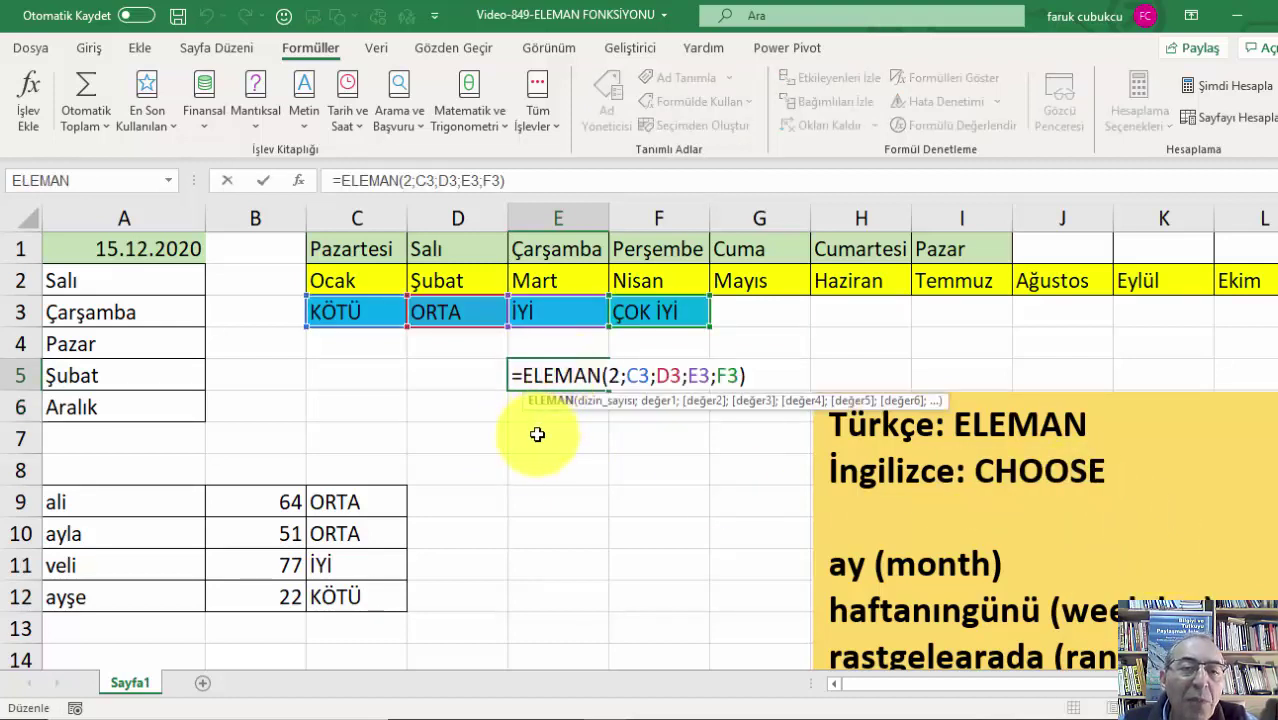
{"action": "key", "text": "Escape"}
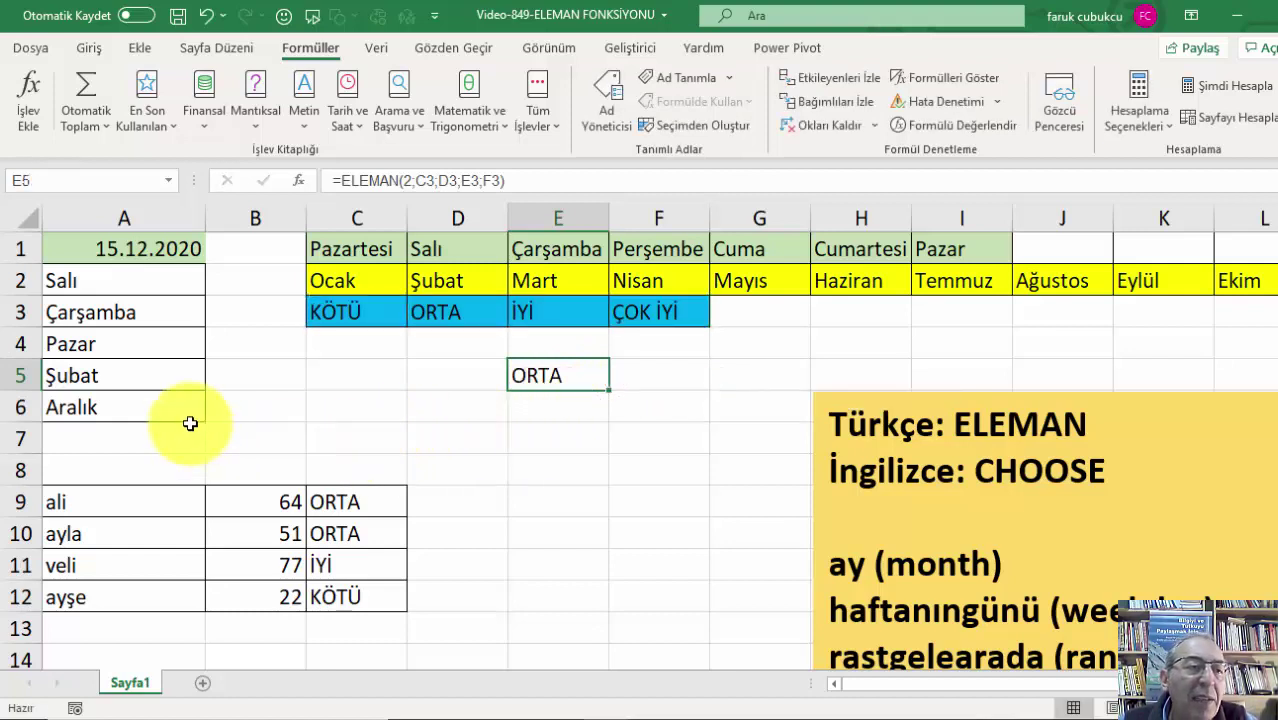
{"action": "left_click", "coordinate": [141, 312]}
{"action": "double_click", "coordinate": [141, 312]}
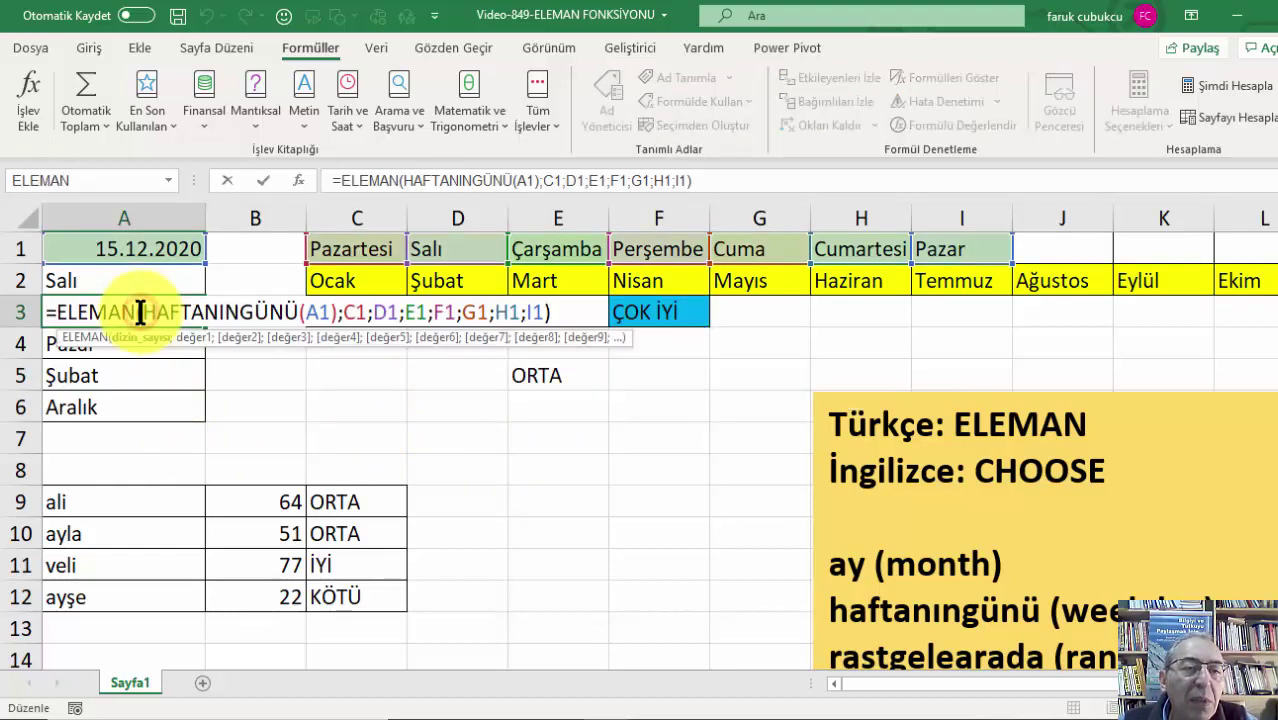
{"action": "key", "text": "Escape"}
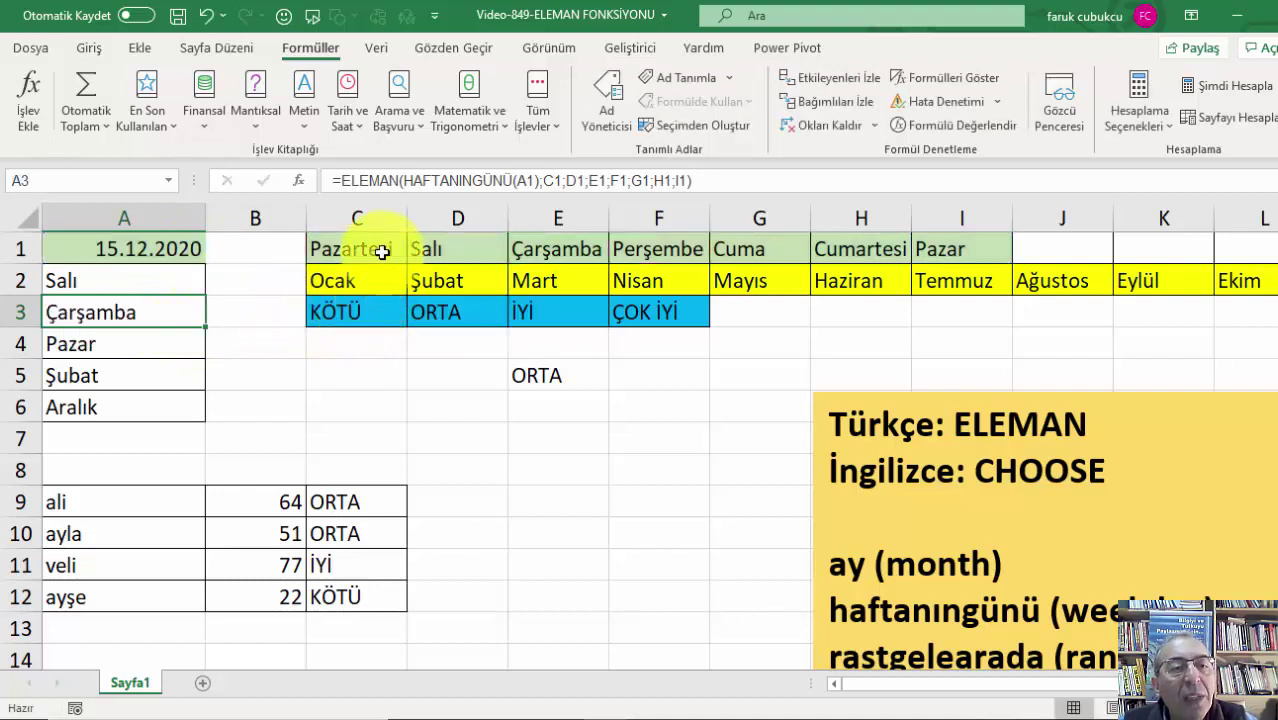
{"action": "left_click_drag", "start_coordinate": [342, 249], "coordinate": [960, 249]}
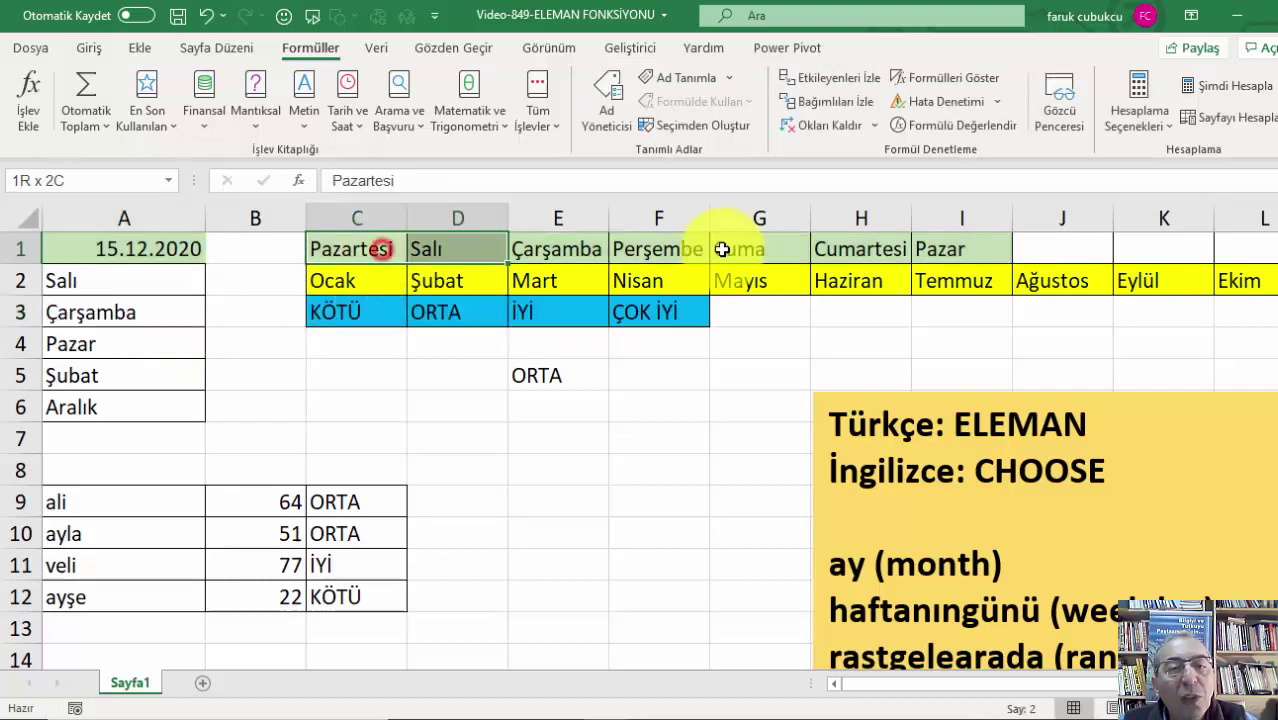
{"action": "double_click", "coordinate": [126, 316]}
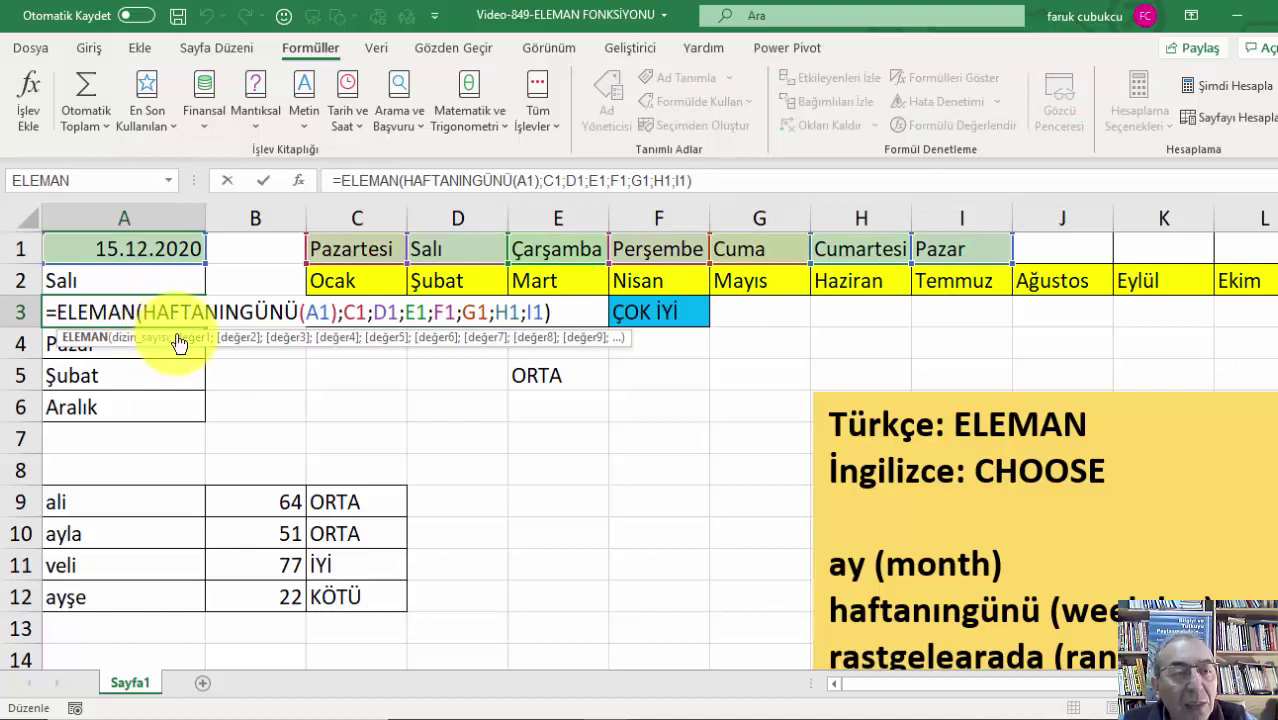
{"action": "key", "text": "Escape"}
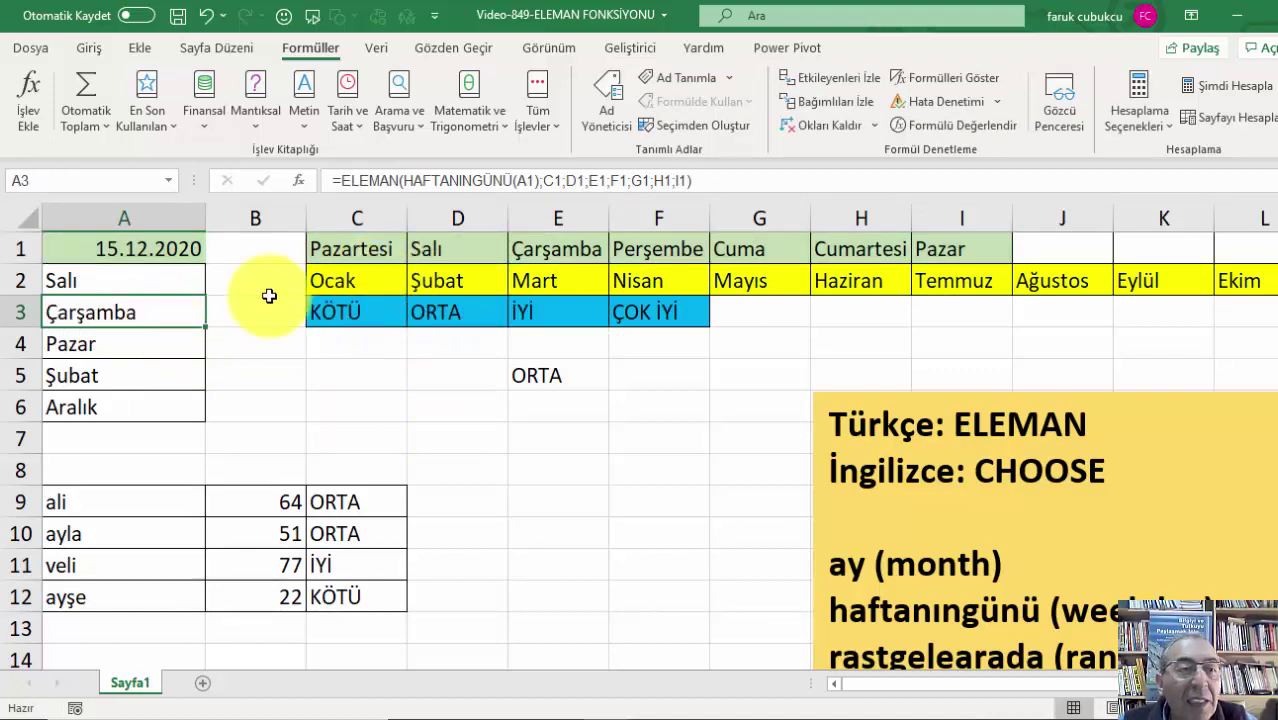
{"action": "mouse_move", "coordinate": [345, 250]}
{"action": "left_mouse_down"}
{"action": "mouse_move", "coordinate": [927, 271]}
{"action": "mouse_move", "coordinate": [941, 245]}
{"action": "left_mouse_up"}
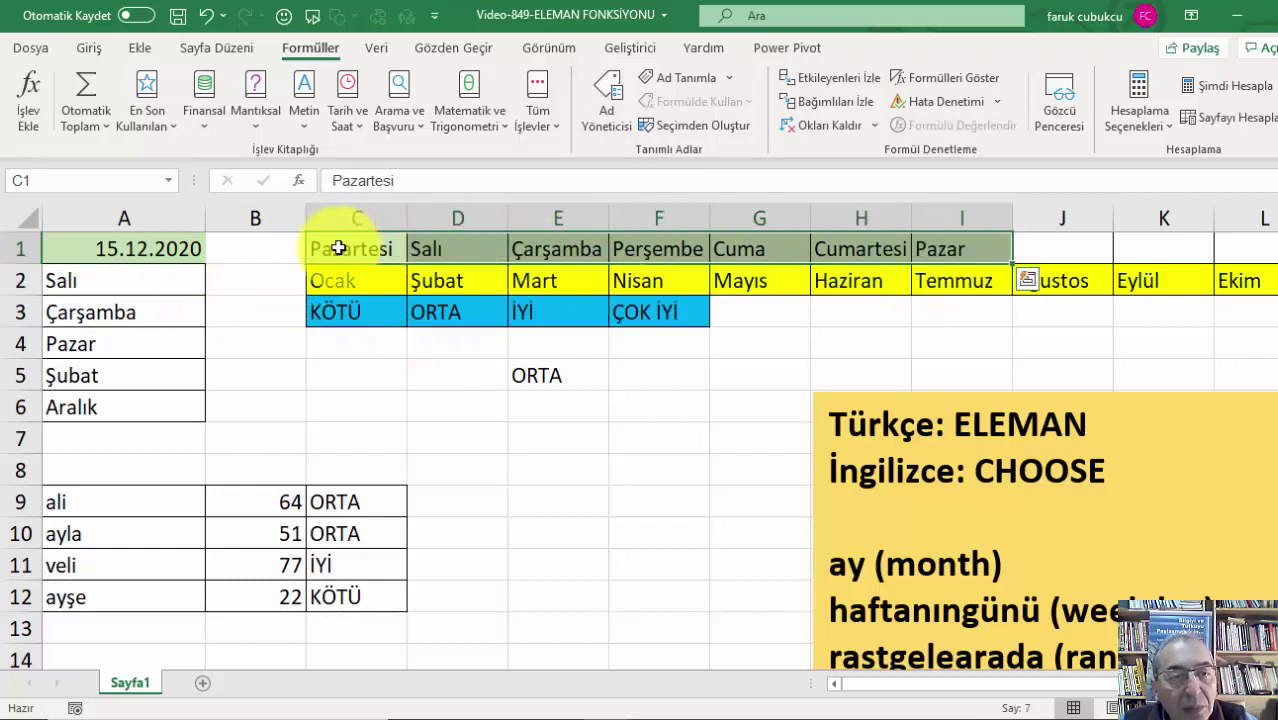
{"action": "left_click", "coordinate": [551, 248]}
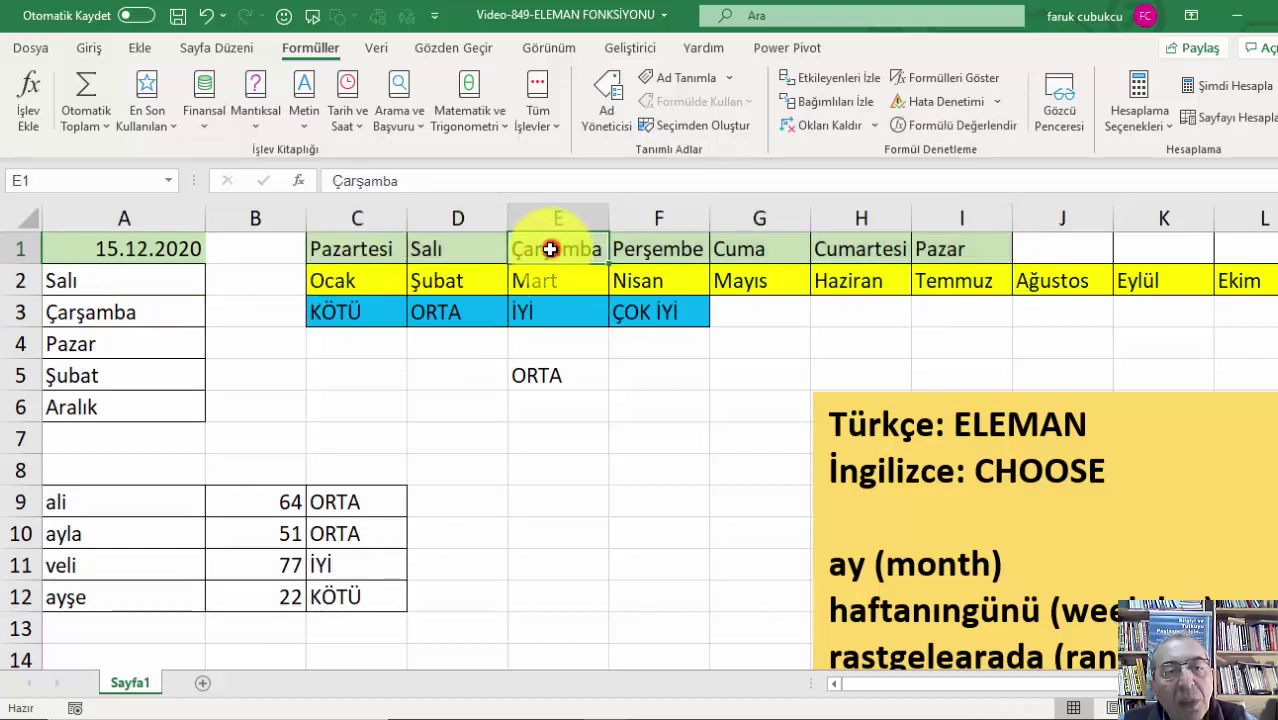
{"action": "left_click_drag", "start_coordinate": [355, 248], "coordinate": [553, 250]}
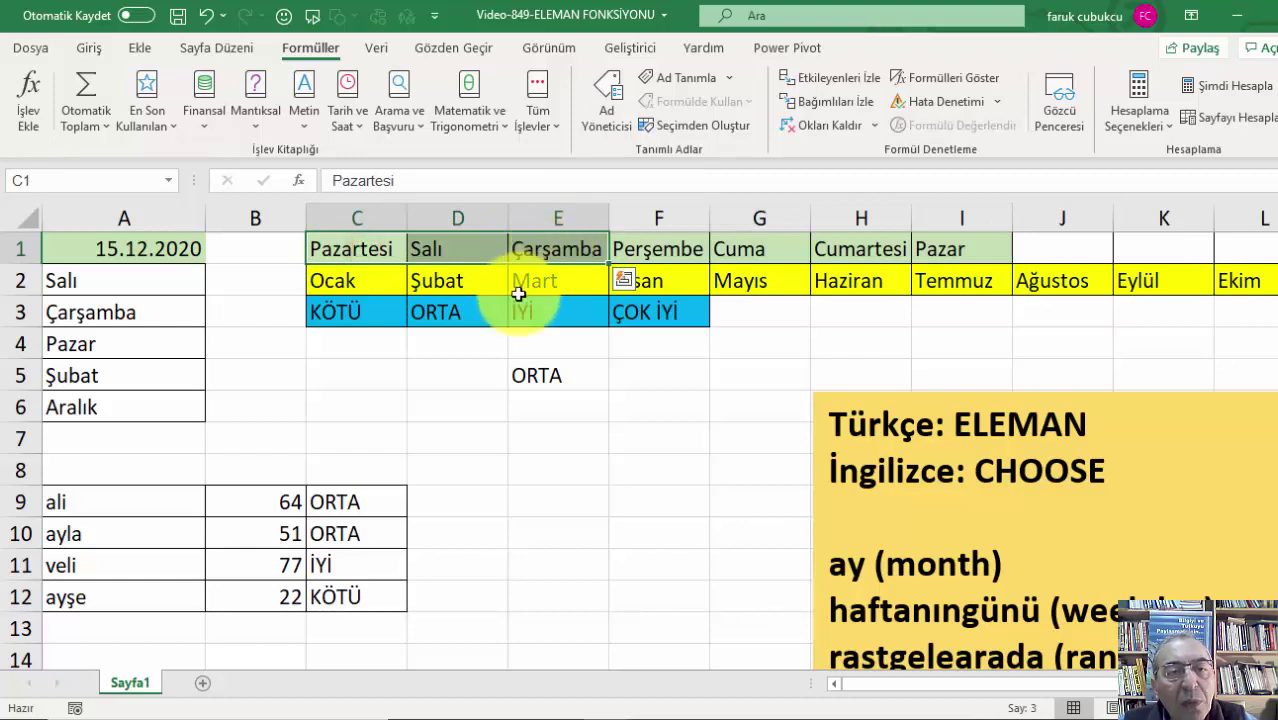
{"action": "left_click", "coordinate": [558, 250]}
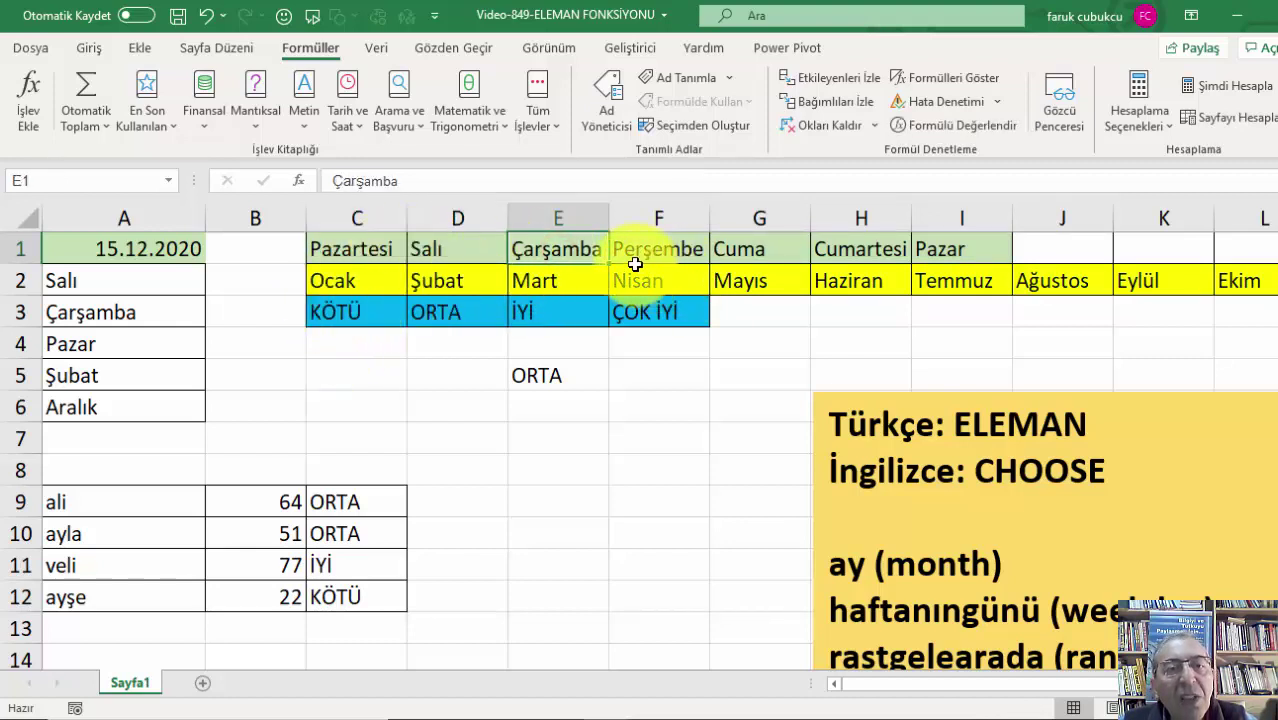
{"action": "left_click", "coordinate": [337, 250]}
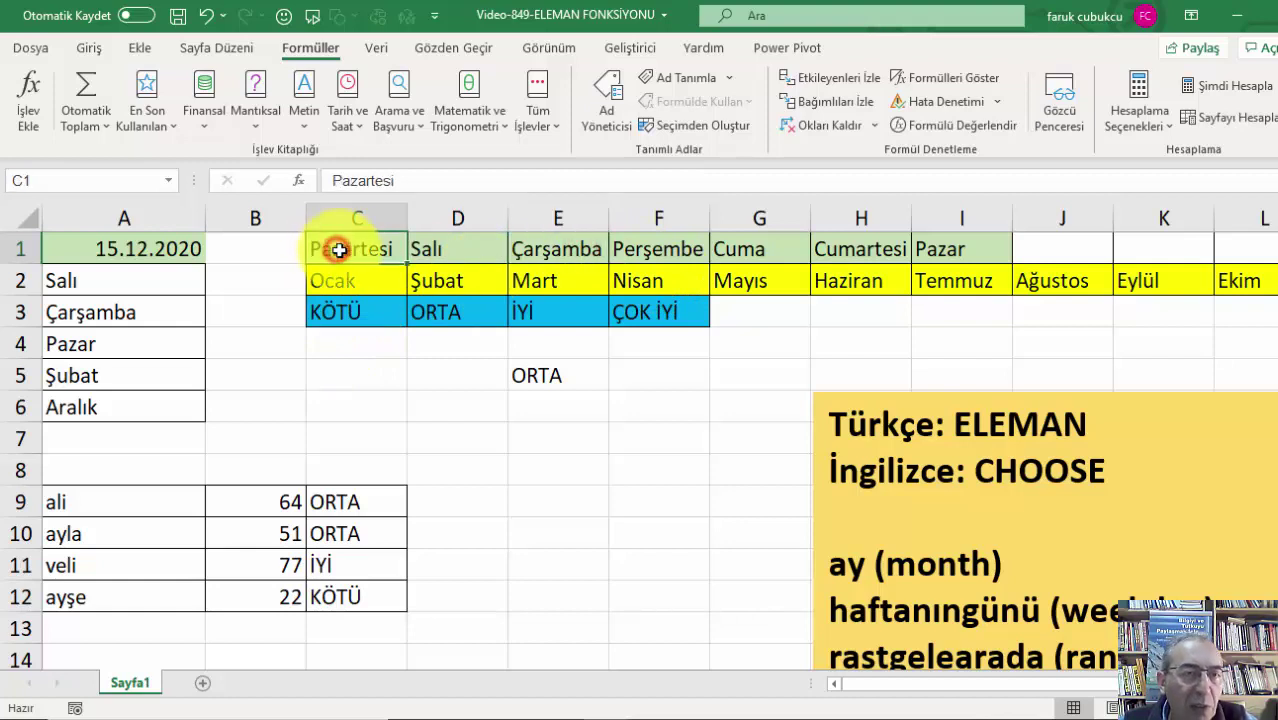
{"action": "left_click", "coordinate": [432, 250]}
{"action": "left_click", "coordinate": [562, 251]}
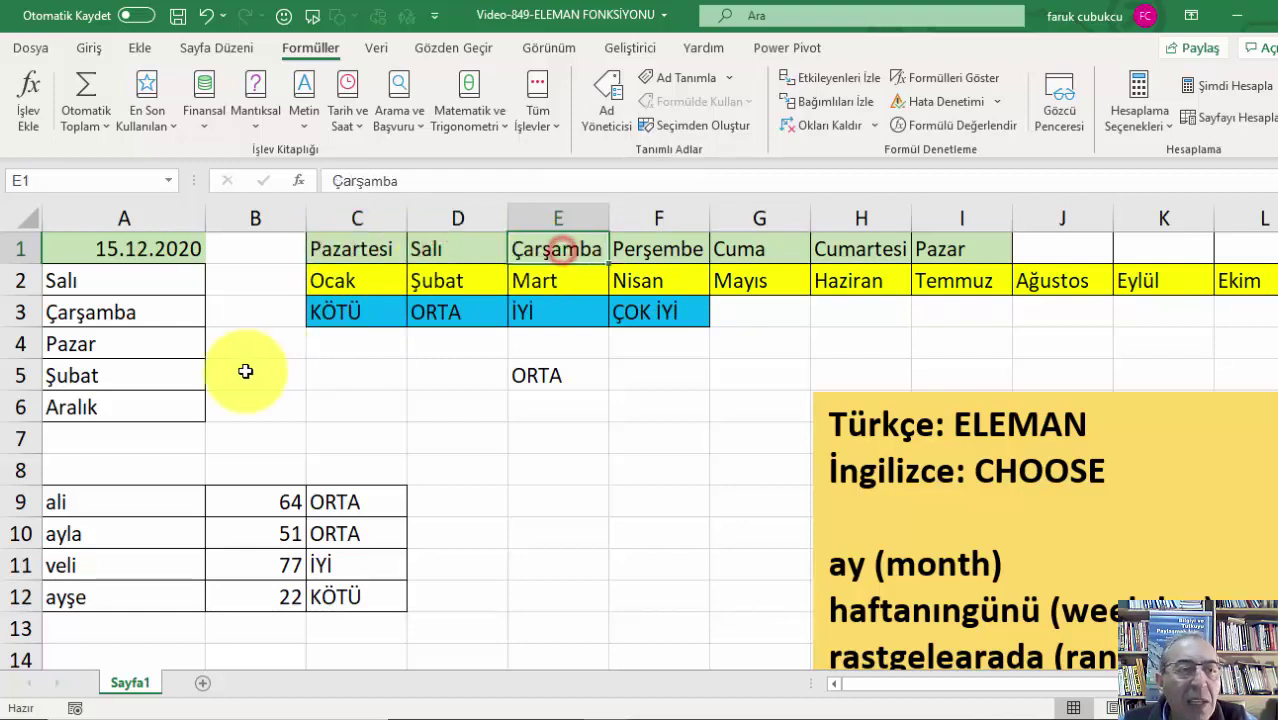
{"action": "double_click", "coordinate": [157, 314]}
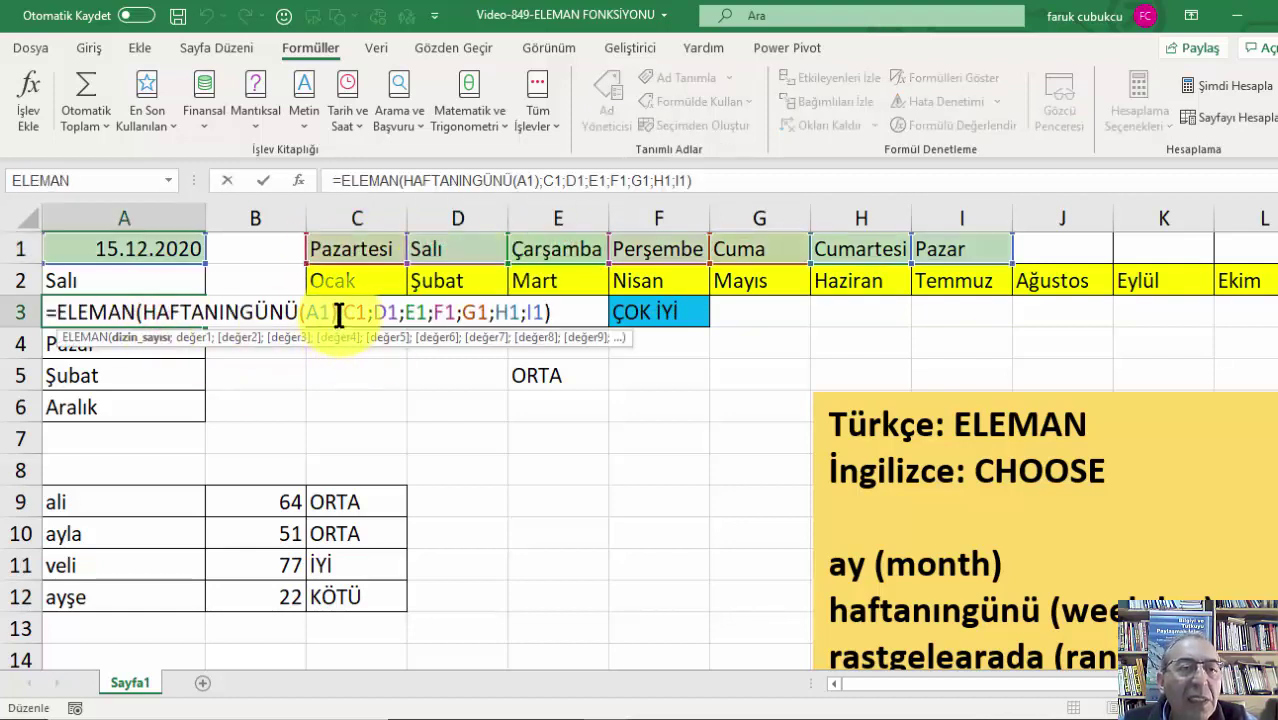
{"action": "left_click_drag", "start_coordinate": [143, 313], "coordinate": [335, 312]}
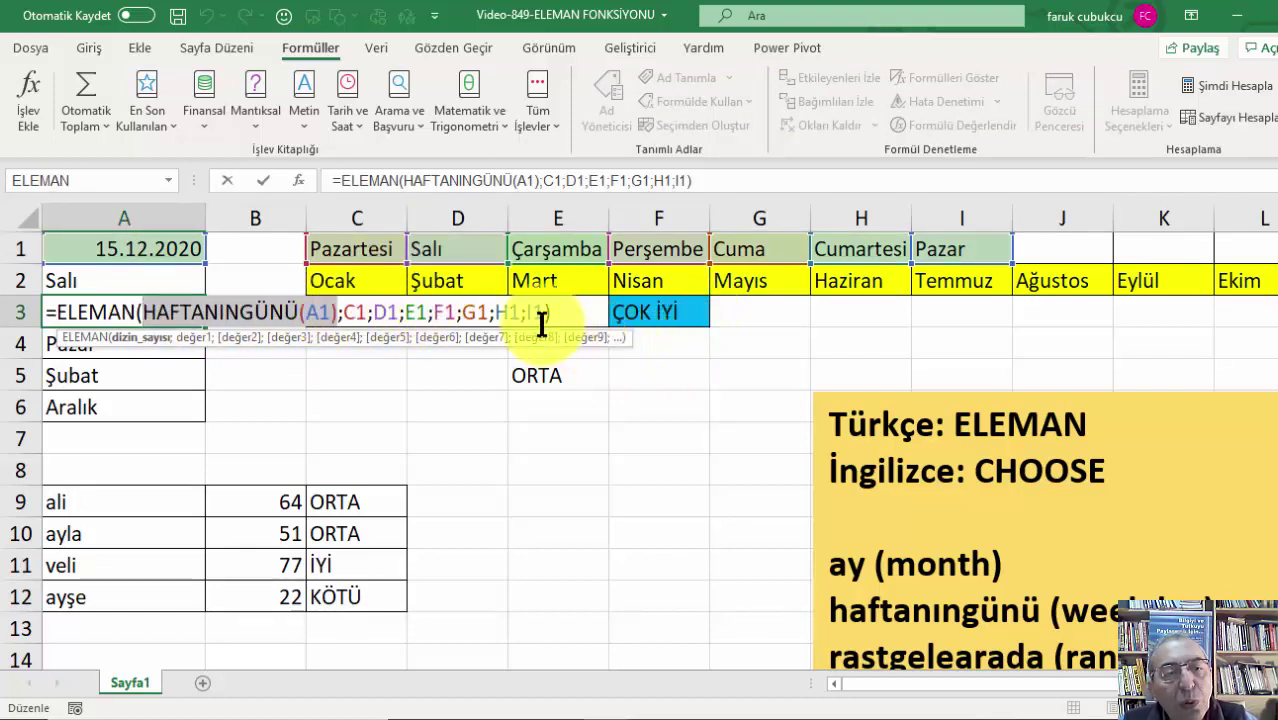
{"action": "key", "text": "Escape"}
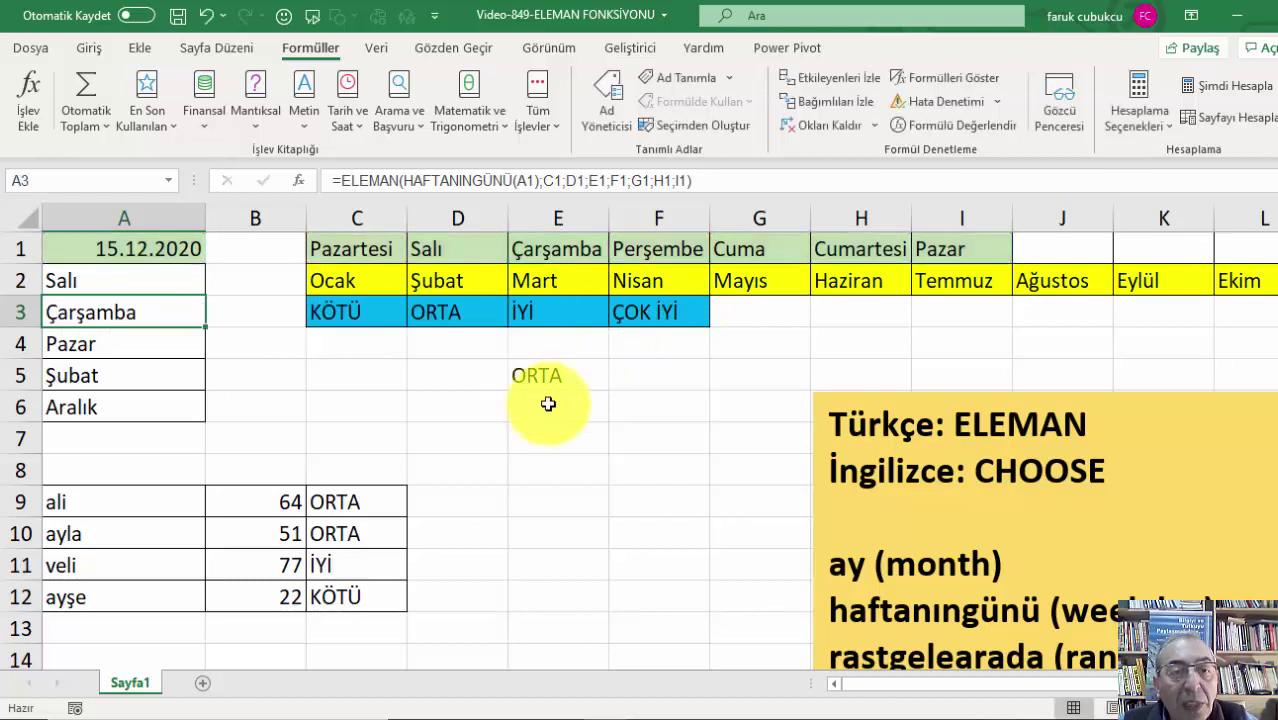
{"action": "left_click", "coordinate": [550, 377]}
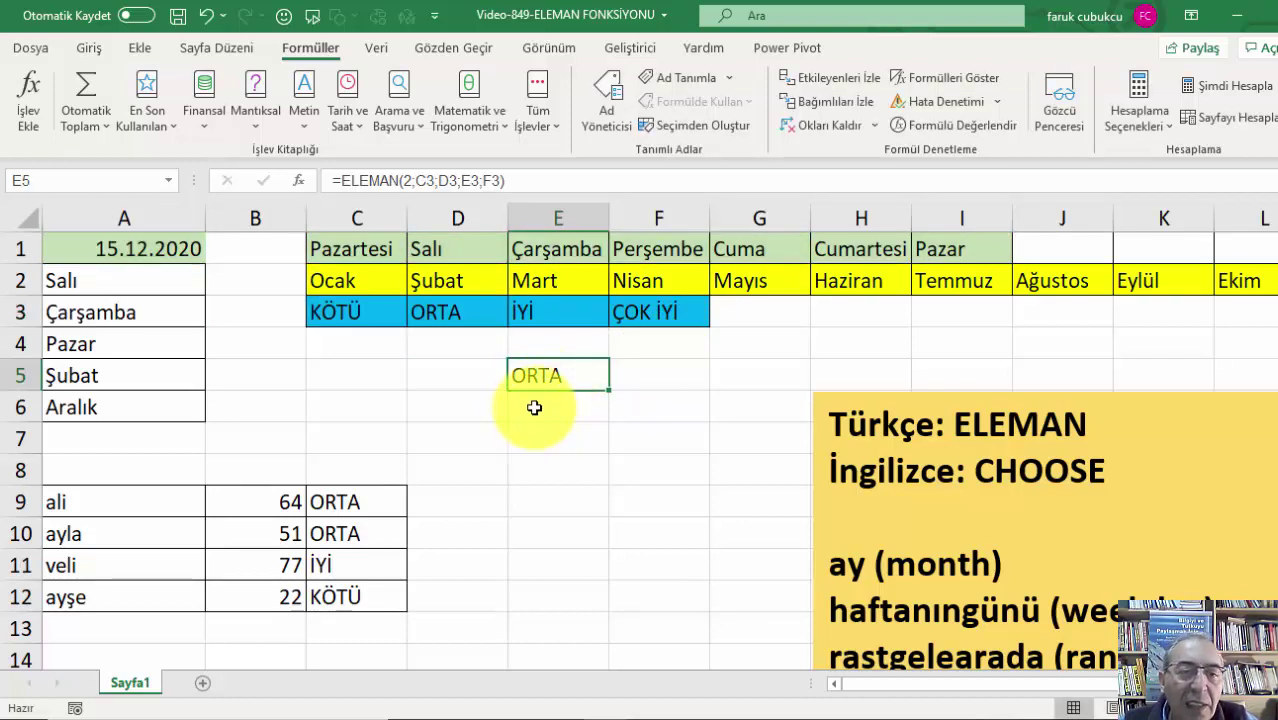
{"action": "left_click", "coordinate": [556, 249]}
{"action": "left_click", "coordinate": [544, 402]}
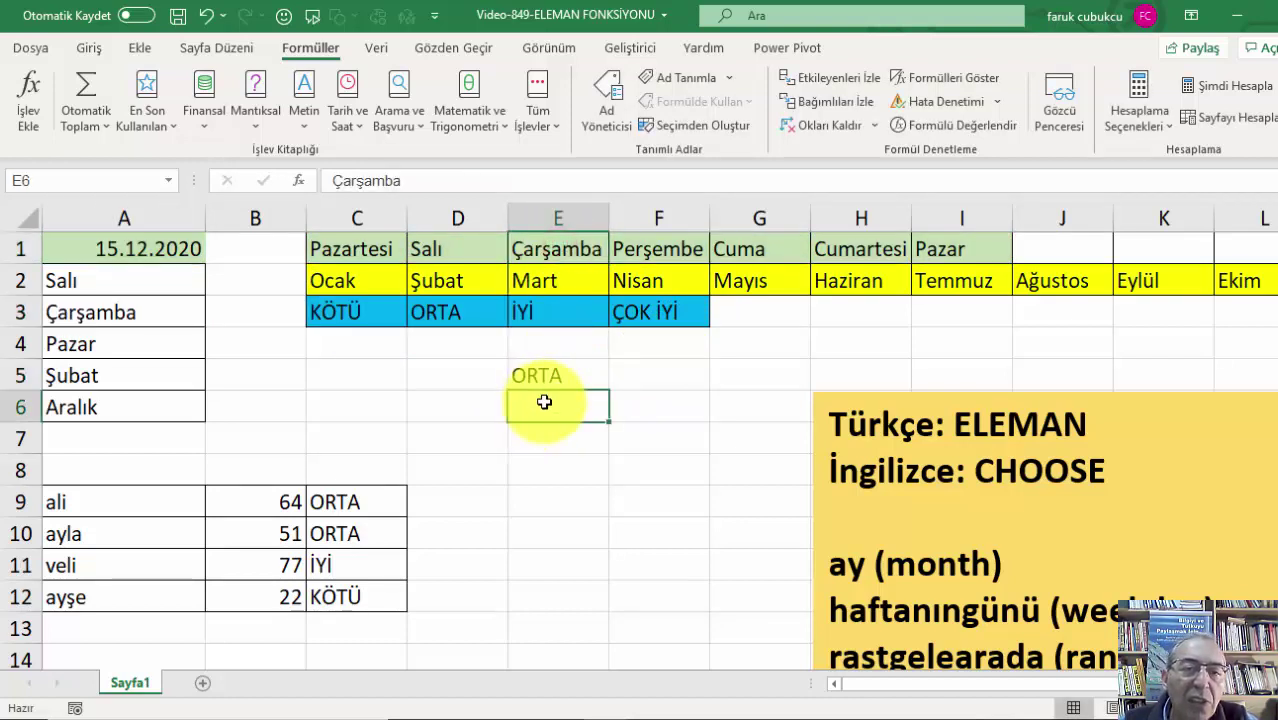
{"action": "left_click", "coordinate": [538, 374]}
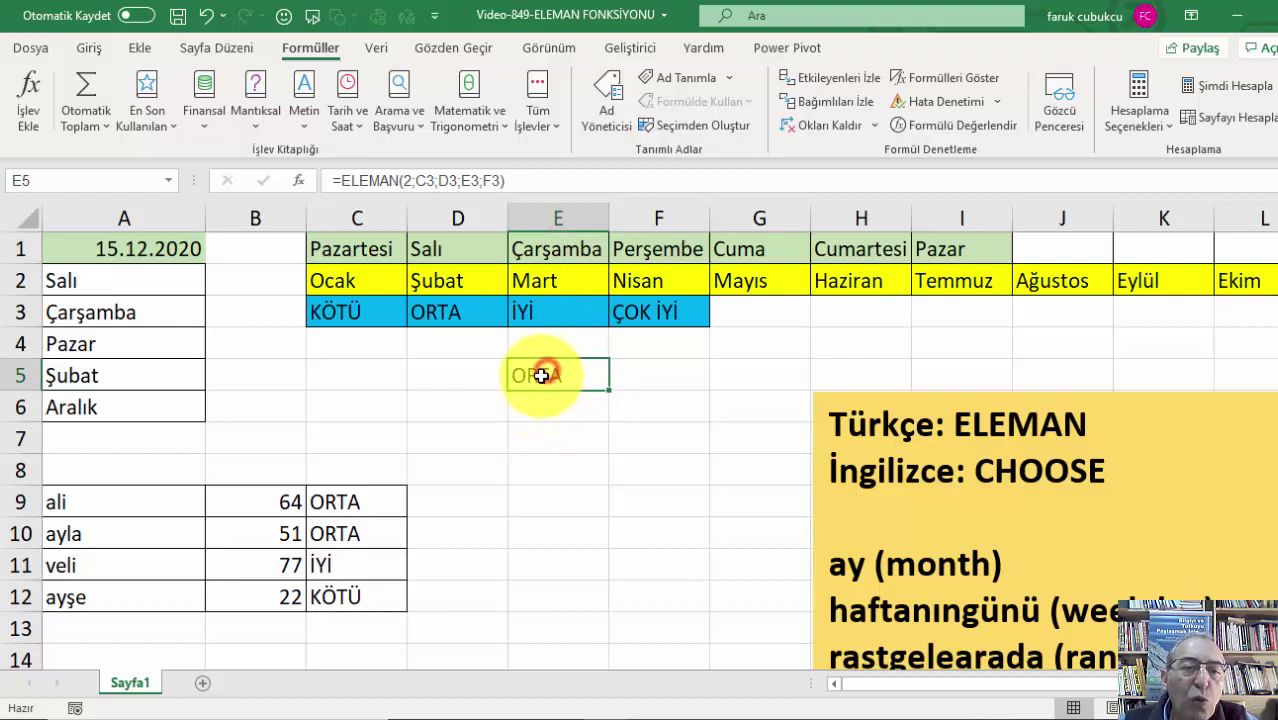
{"action": "left_click", "coordinate": [539, 462]}
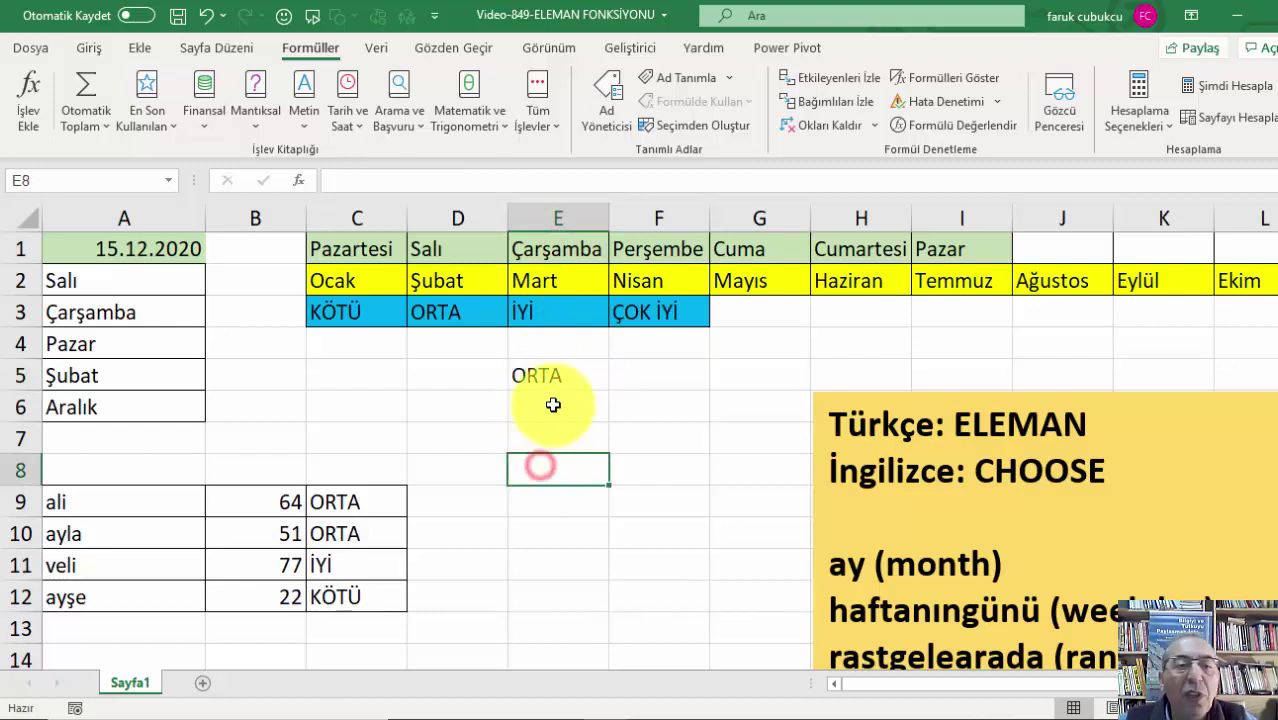
{"action": "left_click", "coordinate": [566, 380]}
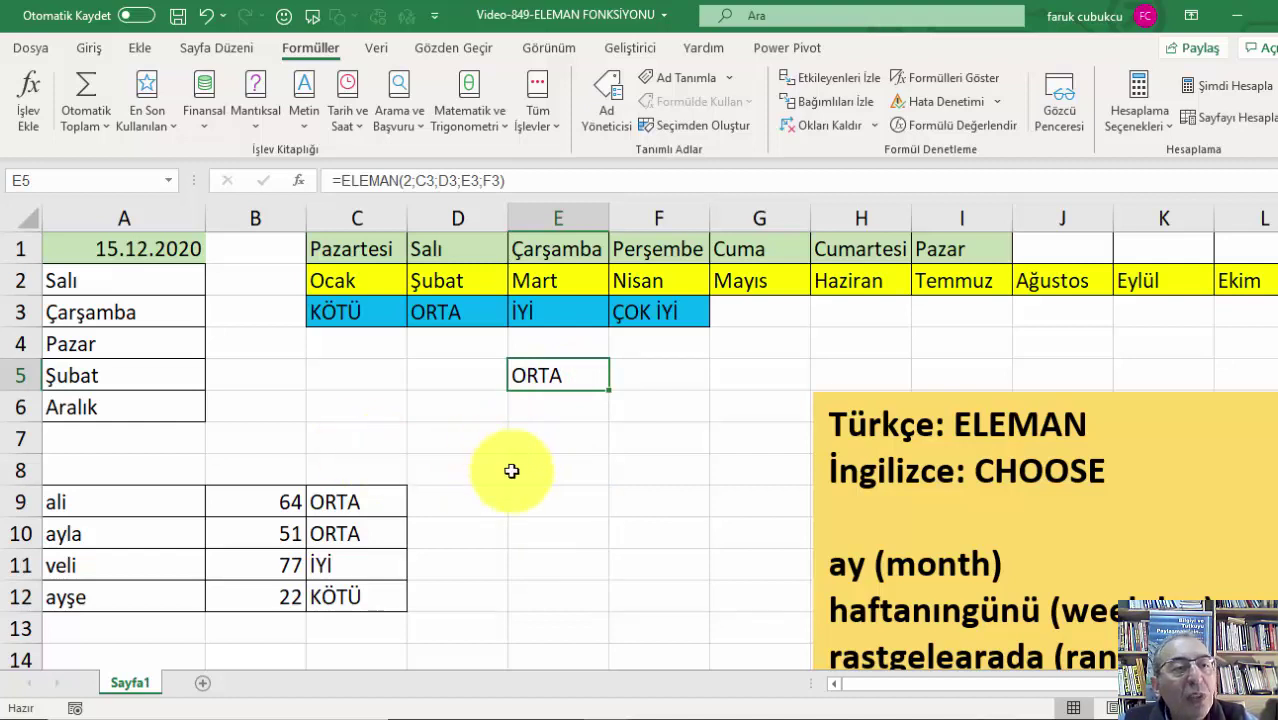
{"action": "double_click", "coordinate": [566, 380]}
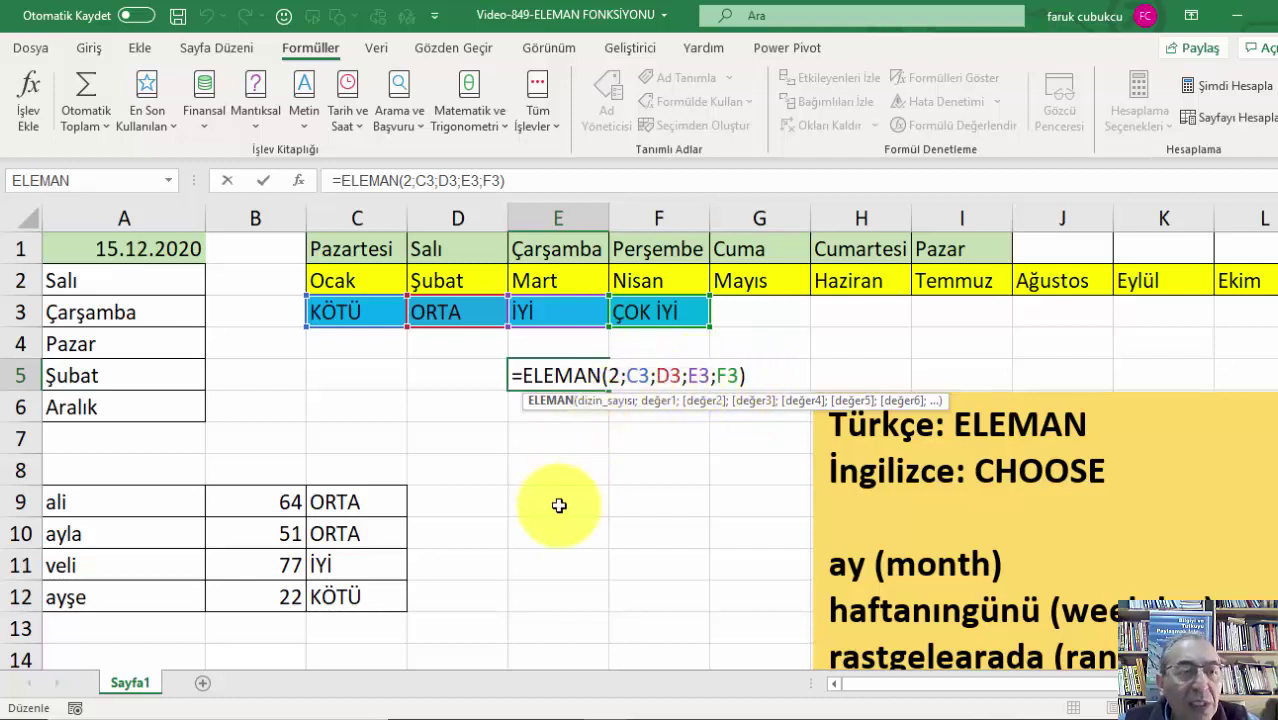
{"action": "key", "text": "Return"}
{"action": "left_click", "coordinate": [180, 281]}
{"action": "double_click", "coordinate": [182, 283]}
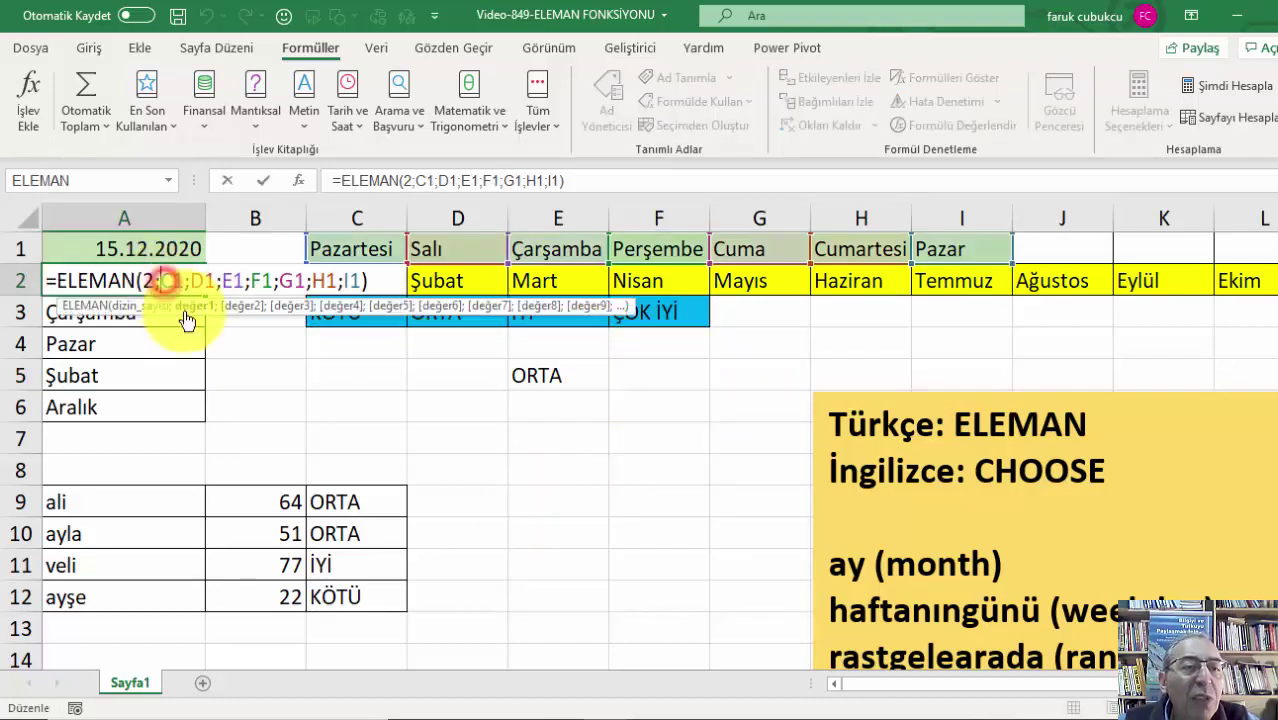
{"action": "key", "text": "Escape"}
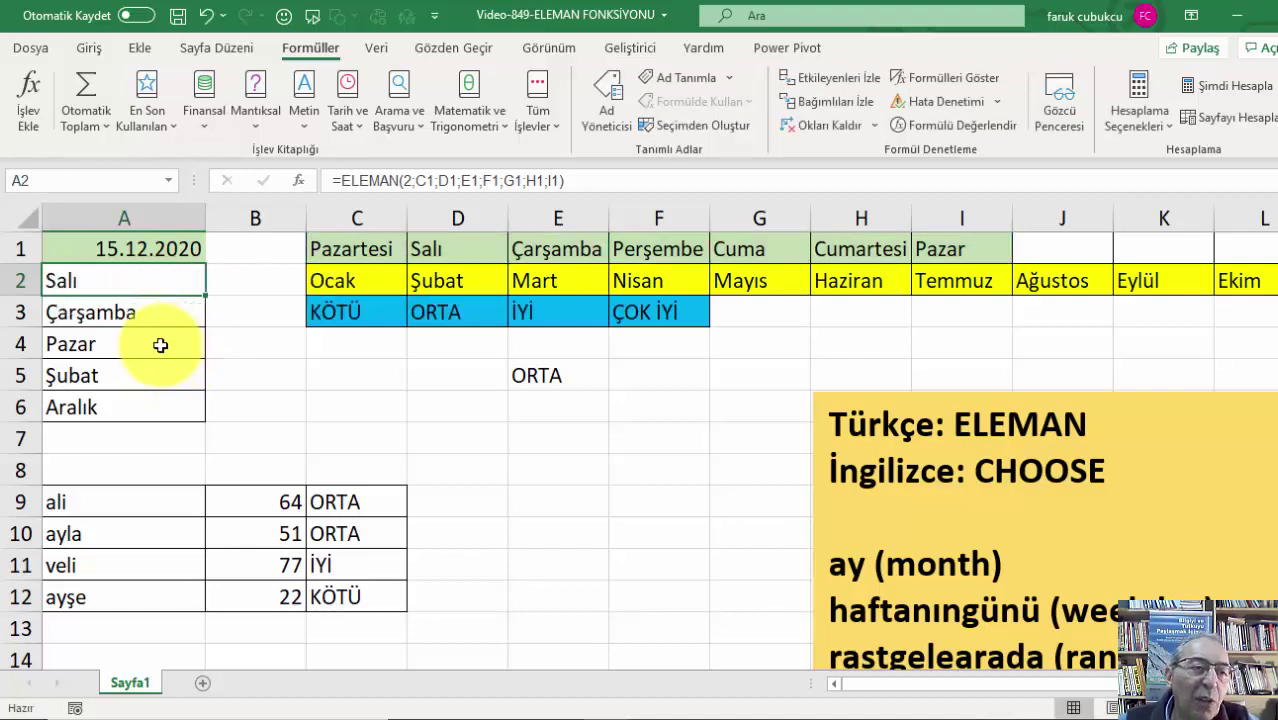
{"action": "double_click", "coordinate": [143, 309]}
{"action": "key", "text": "Escape"}
{"action": "left_click", "coordinate": [119, 381]}
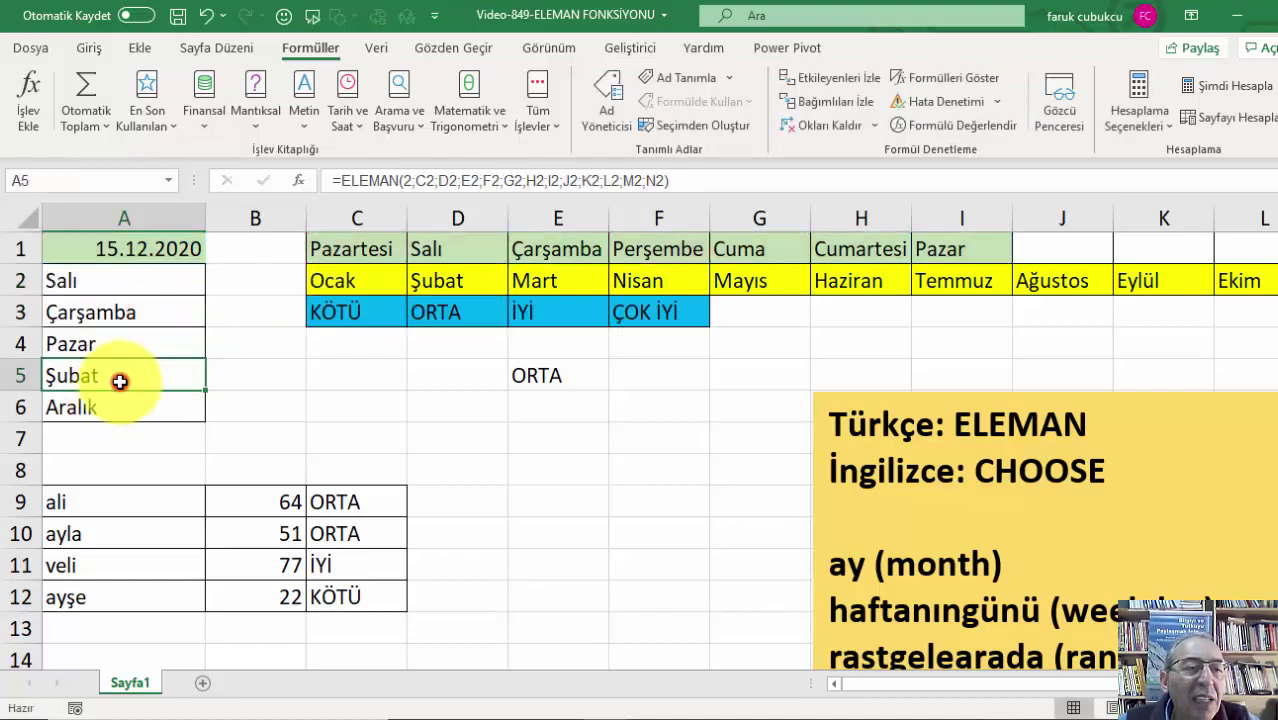
{"action": "double_click", "coordinate": [119, 381]}
{"action": "key", "text": "Escape"}
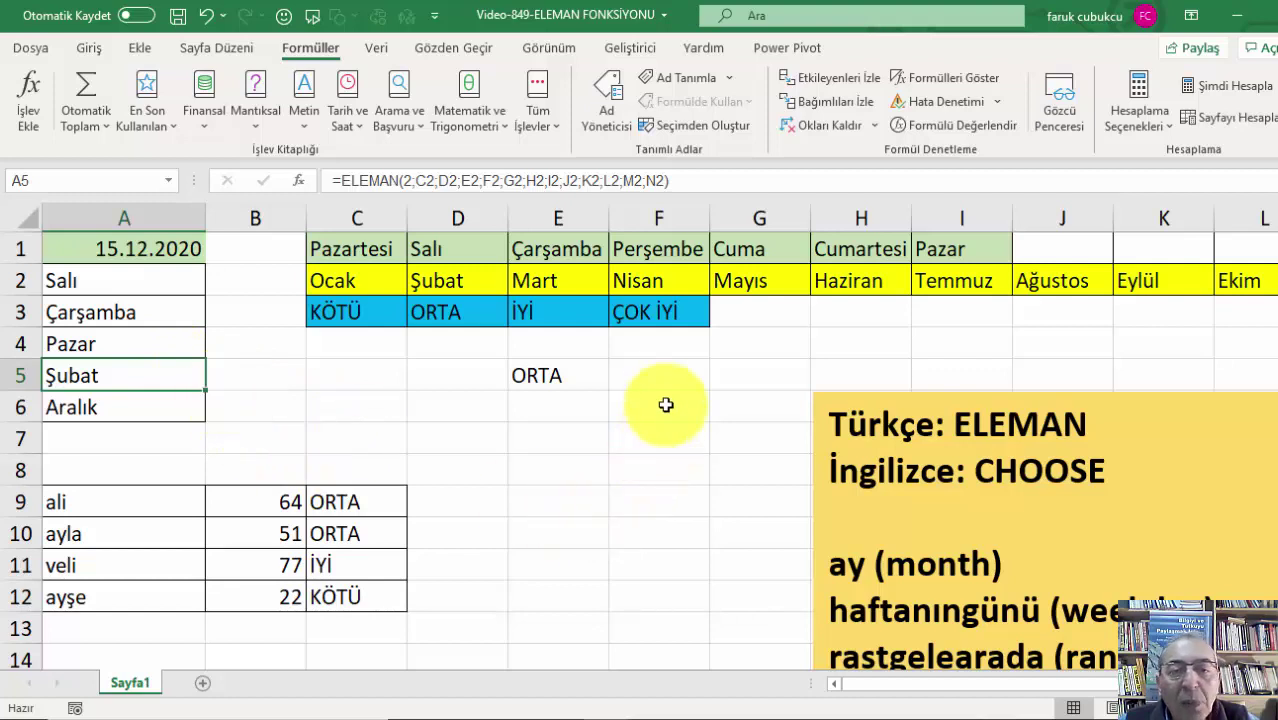
{"action": "left_click_drag", "start_coordinate": [662, 375], "coordinate": [650, 562]}
{"action": "left_click_drag", "start_coordinate": [756, 372], "coordinate": [756, 565]}
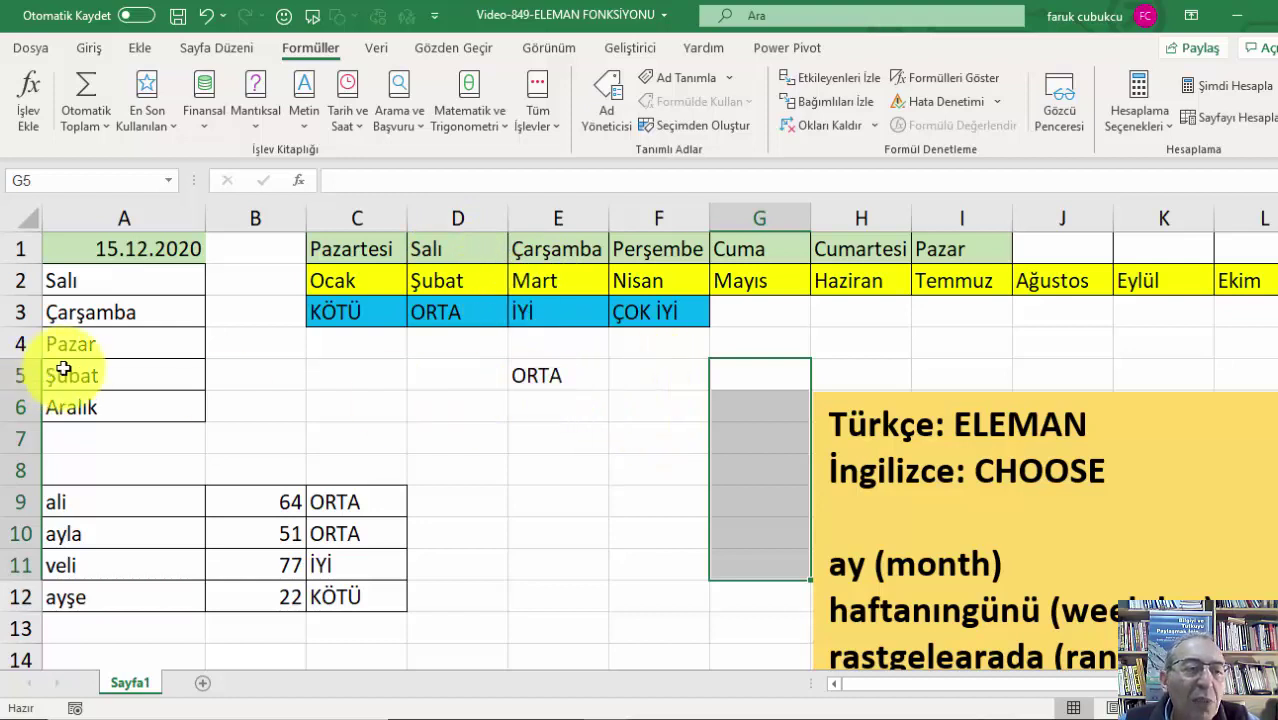
{"action": "left_click", "coordinate": [545, 383]}
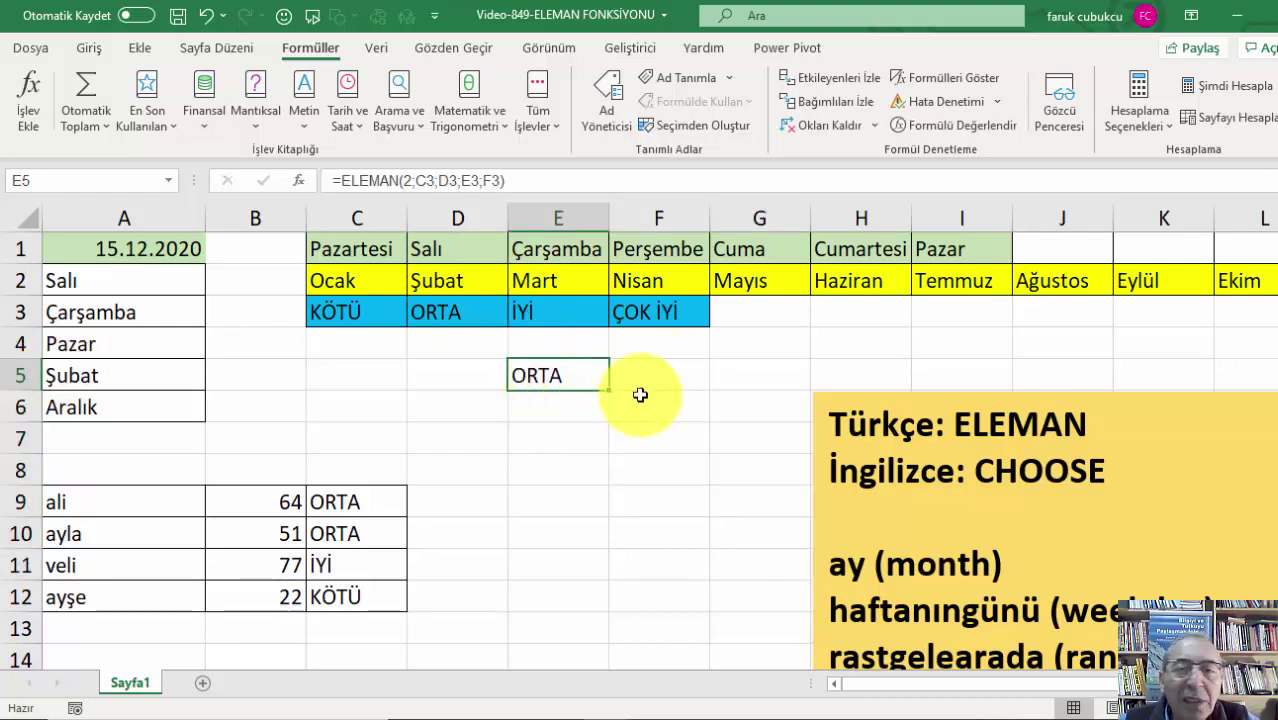
{"action": "left_click_drag", "start_coordinate": [685, 400], "coordinate": [752, 560]}
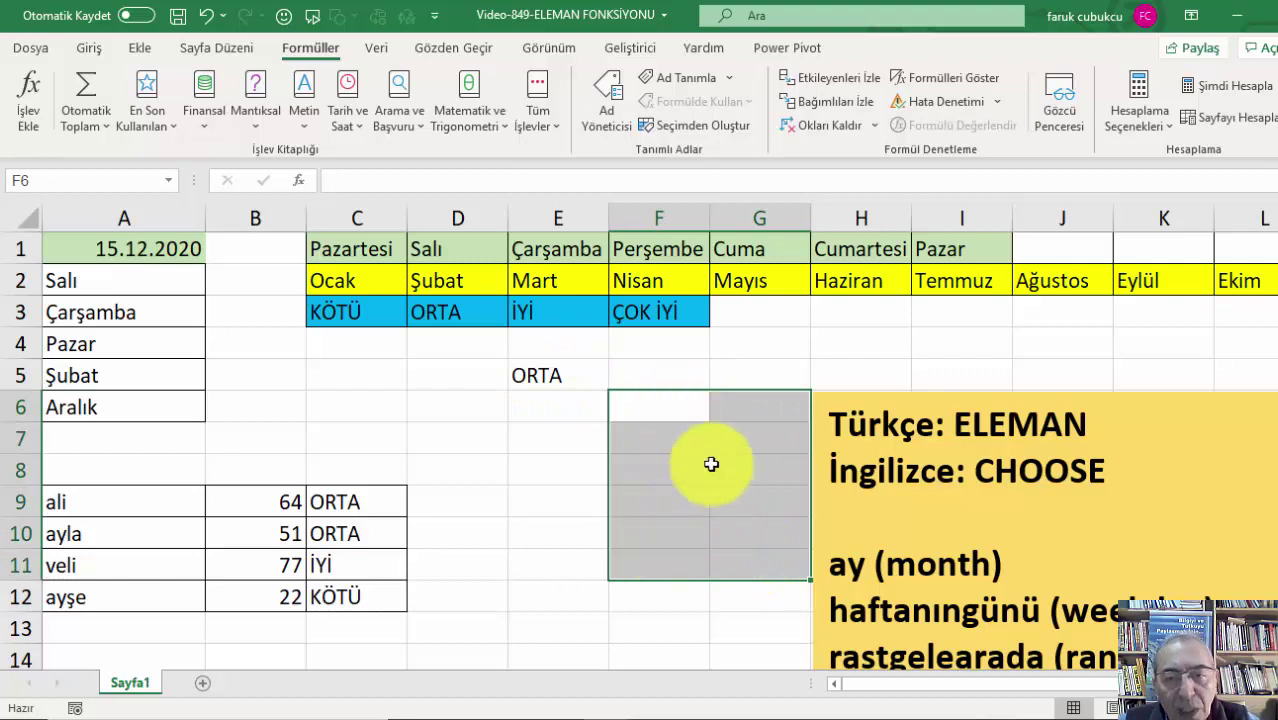
{"action": "left_click", "coordinate": [541, 383]}
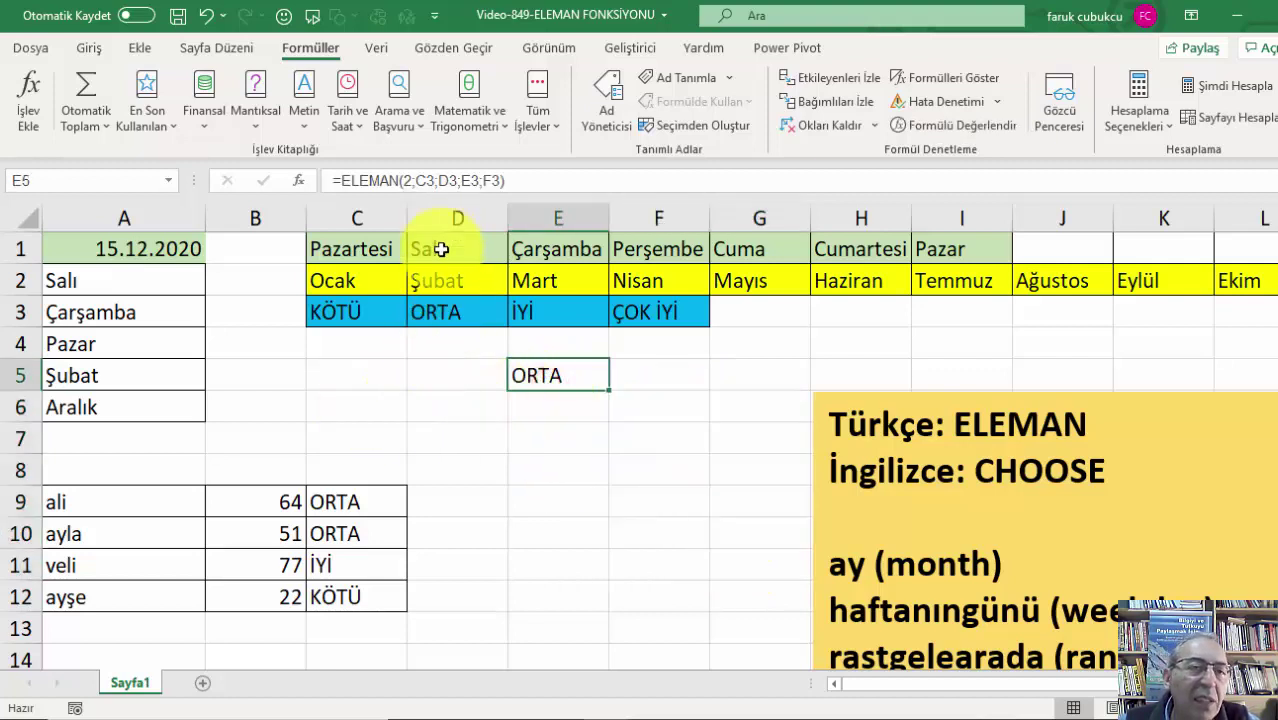
{"action": "left_click", "coordinate": [587, 412]}
{"action": "left_click", "coordinate": [581, 385]}
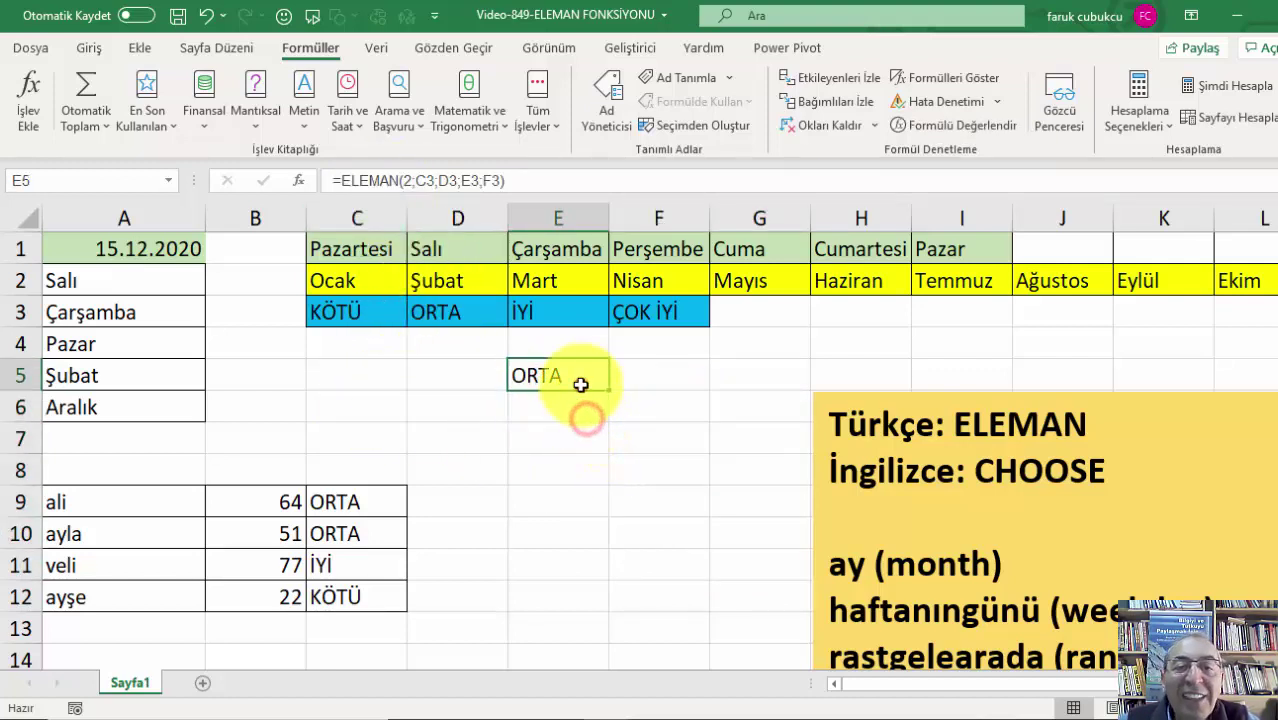